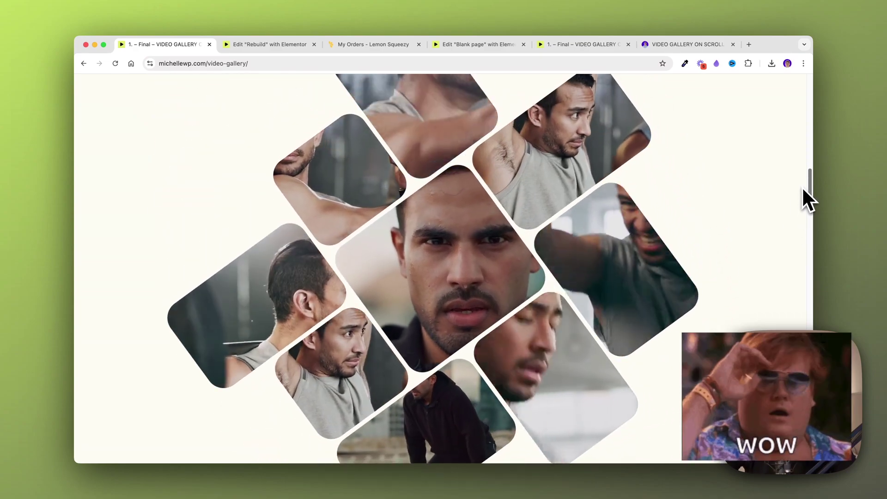
Step: Bring up the Rebuild page in the Elementor editor with the Video 1 and Video 2 containers
{"action": "left_click_drag", "start_coordinate": [803, 189], "coordinate": [812, 148]}
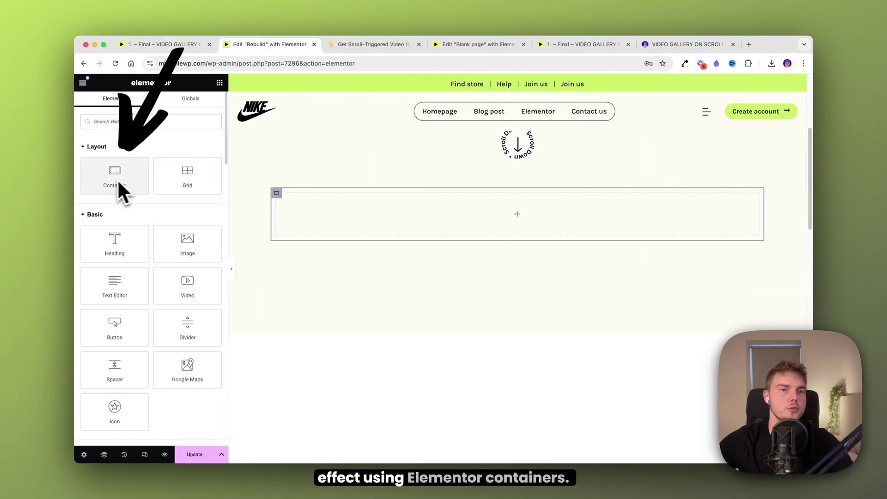
{"action": "left_click_drag", "start_coordinate": [372, 207], "coordinate": [372, 207]}
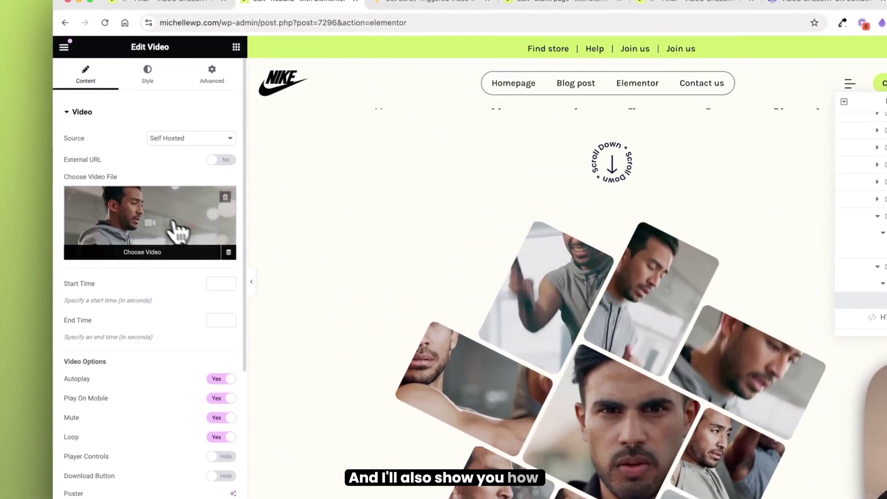
{"action": "left_click", "coordinate": [175, 224]}
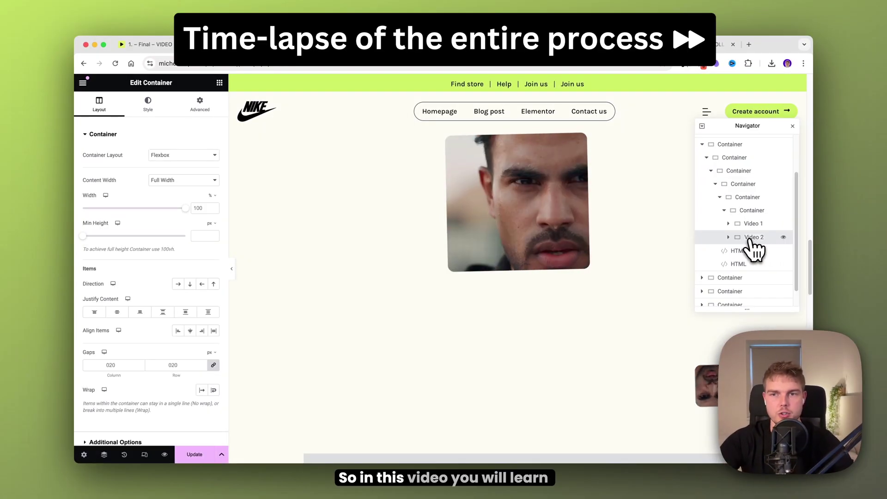
Step: Inspect the videos in the Video 3 to Video 6 containers and duplicate the last one
{"action": "left_click", "coordinate": [729, 251]}
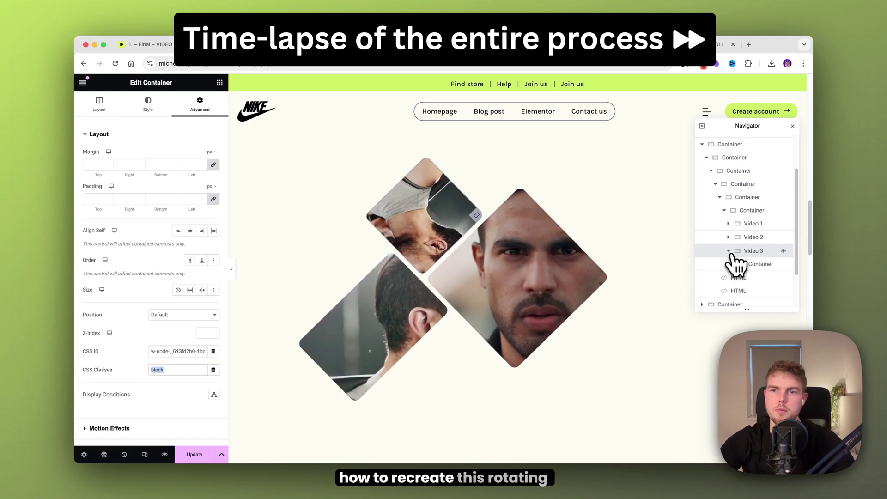
{"action": "left_click", "coordinate": [760, 258]}
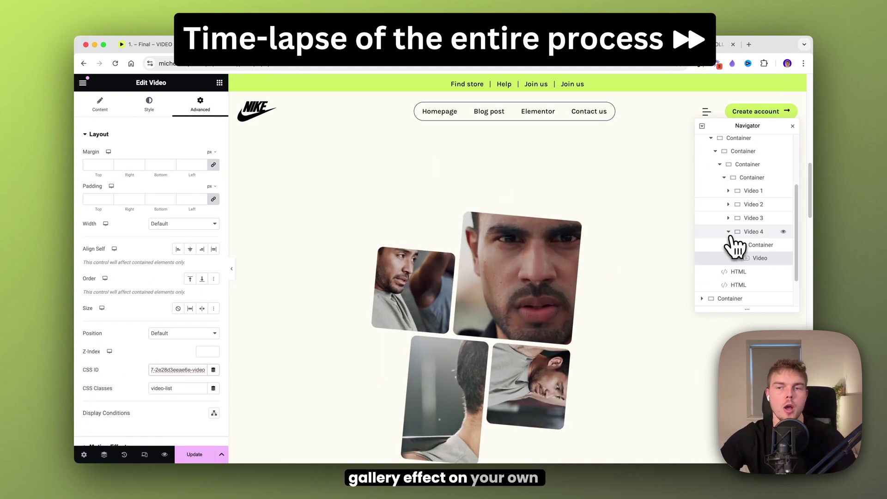
{"action": "left_click", "coordinate": [729, 258]}
{"action": "left_click", "coordinate": [754, 285]}
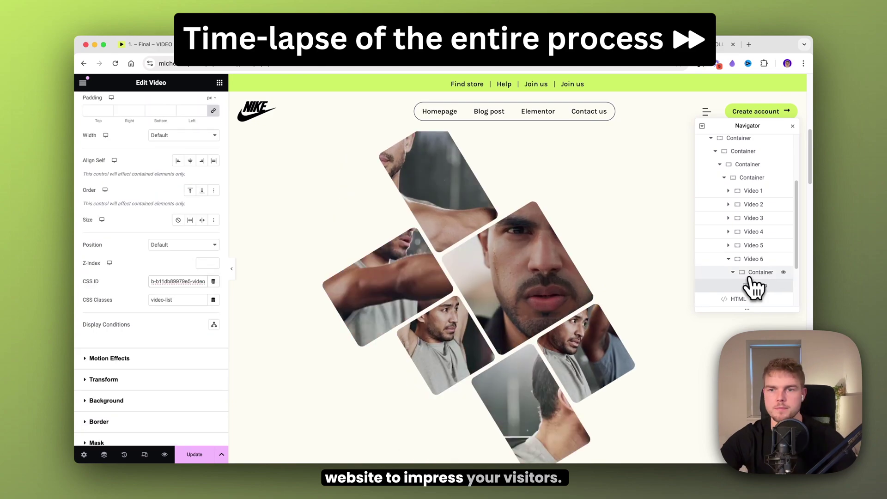
{"action": "left_click", "coordinate": [744, 263]}
Step: Give the new Video 7 container a self-hosted video from the Media Library and rename it
{"action": "left_click", "coordinate": [199, 104]}
{"action": "left_click", "coordinate": [751, 276]}
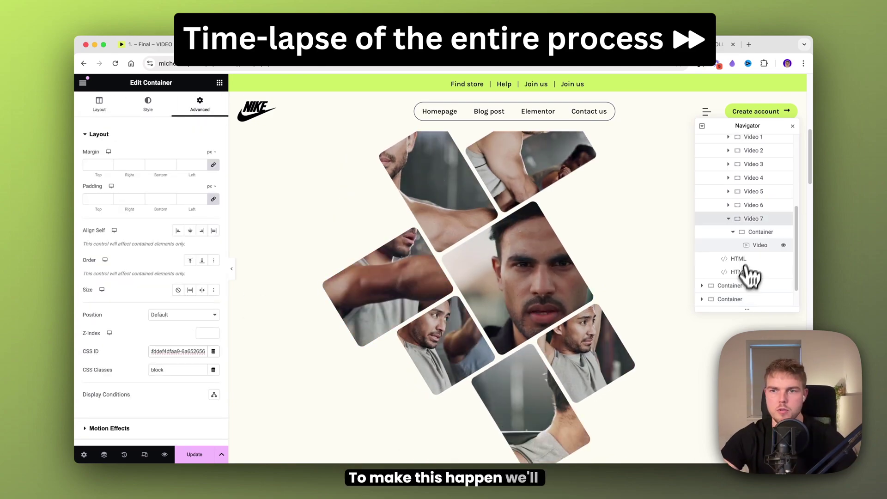
{"action": "left_click", "coordinate": [214, 222]}
{"action": "left_click", "coordinate": [416, 196]}
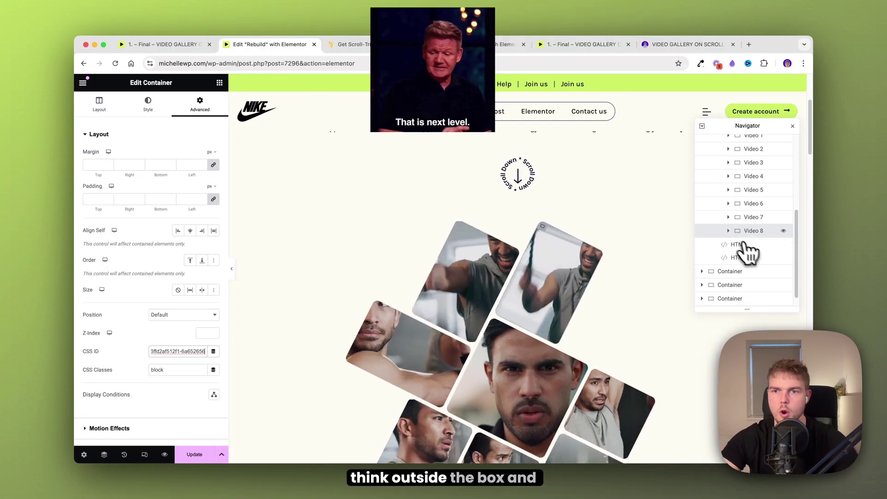
{"action": "double_click", "coordinate": [754, 271]}
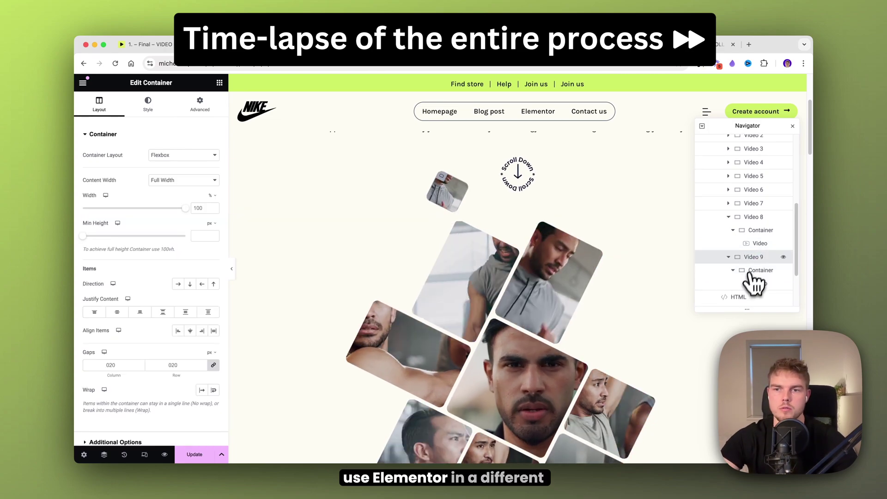
Step: Check the video inside the Video 9 container and its advanced settings
{"action": "left_click", "coordinate": [200, 104]}
{"action": "left_click", "coordinate": [760, 283]}
{"action": "left_click", "coordinate": [200, 104]}
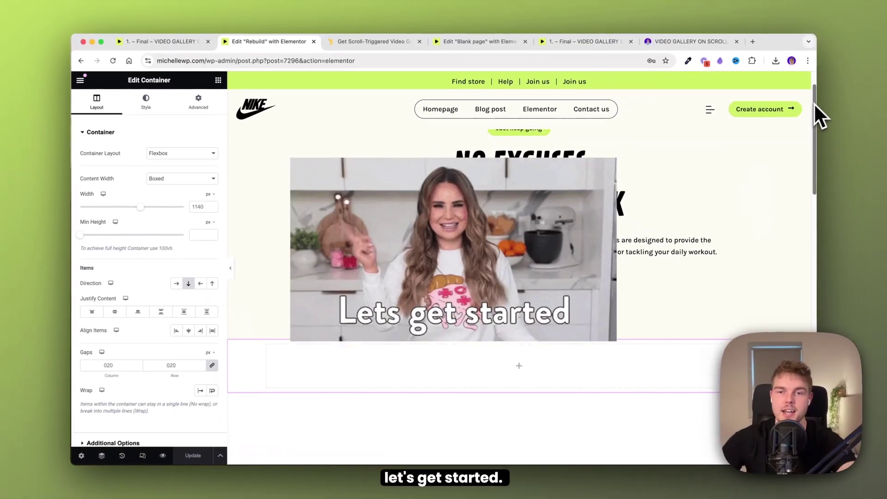
{"action": "left_click_drag", "start_coordinate": [814, 104], "coordinate": [797, 151]}
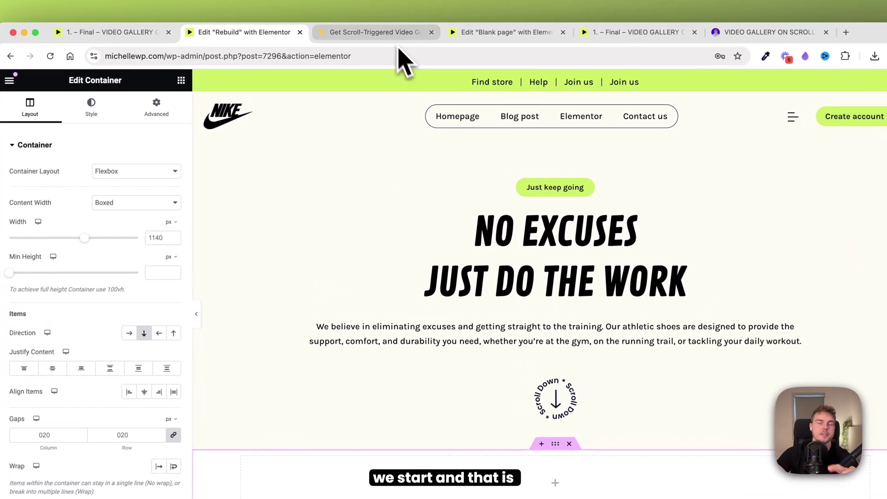
Step: Check the template download page, then return to the editor's empty container below the Scroll Down badge
{"action": "left_click", "coordinate": [386, 46]}
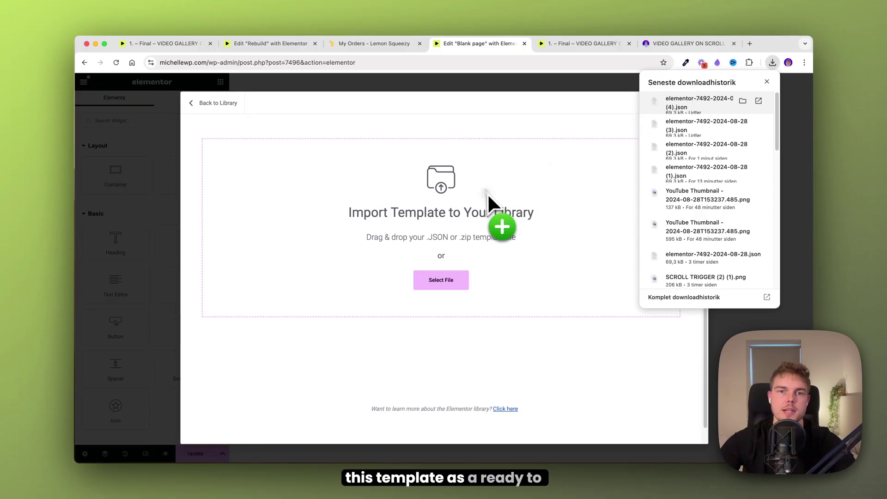
{"action": "left_click_drag", "start_coordinate": [487, 193], "coordinate": [489, 195]}
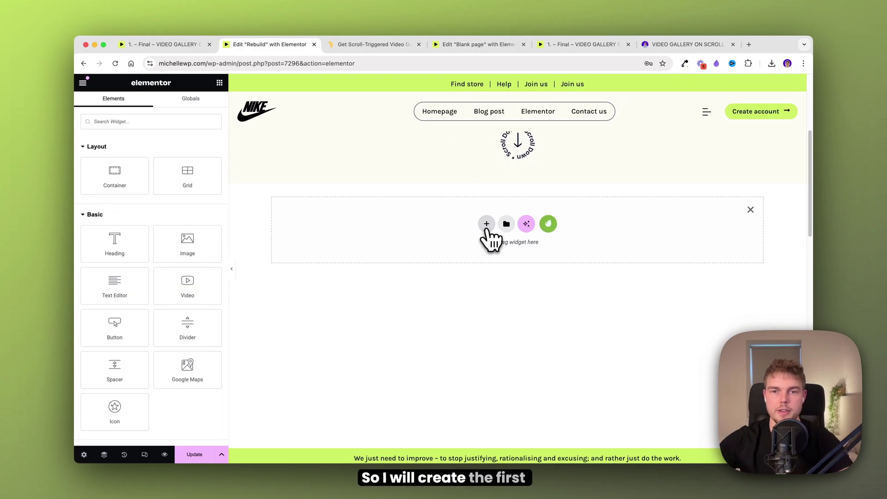
Step: Add a single-column Flexbox container with a classic #FBFAF1 background colour
{"action": "left_click", "coordinate": [486, 225]}
{"action": "left_click", "coordinate": [487, 247]}
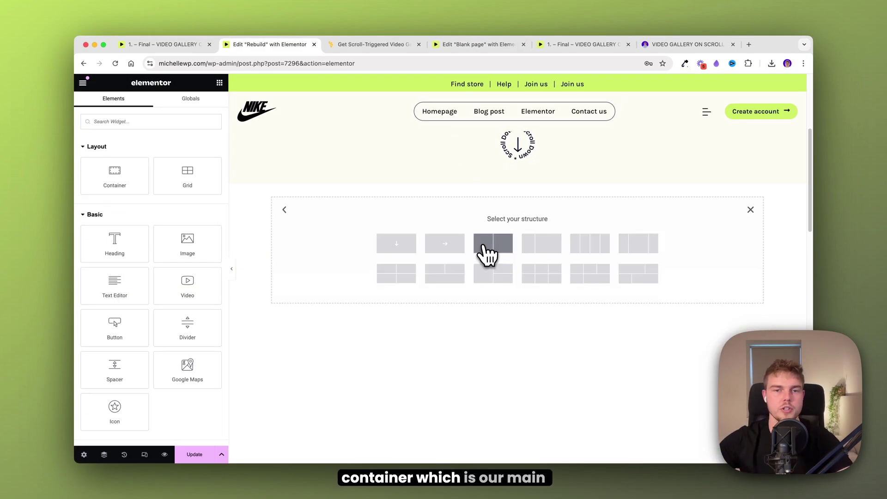
{"action": "left_click", "coordinate": [411, 246]}
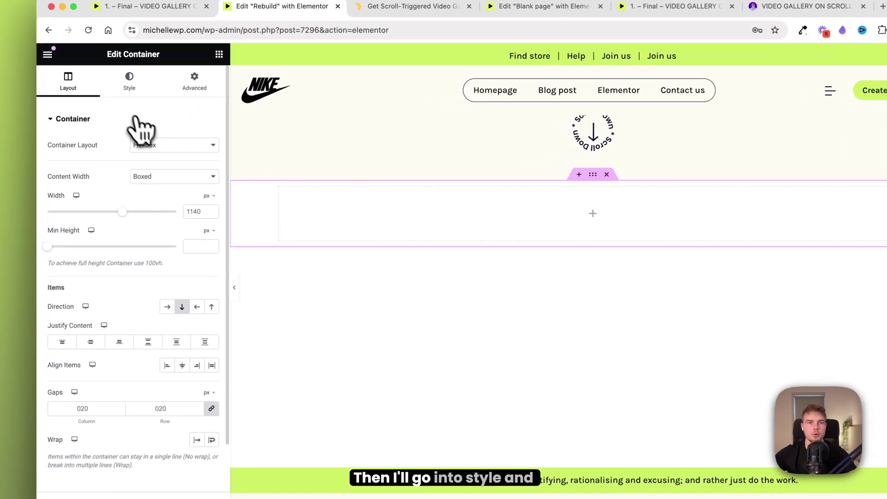
{"action": "left_click", "coordinate": [129, 92]}
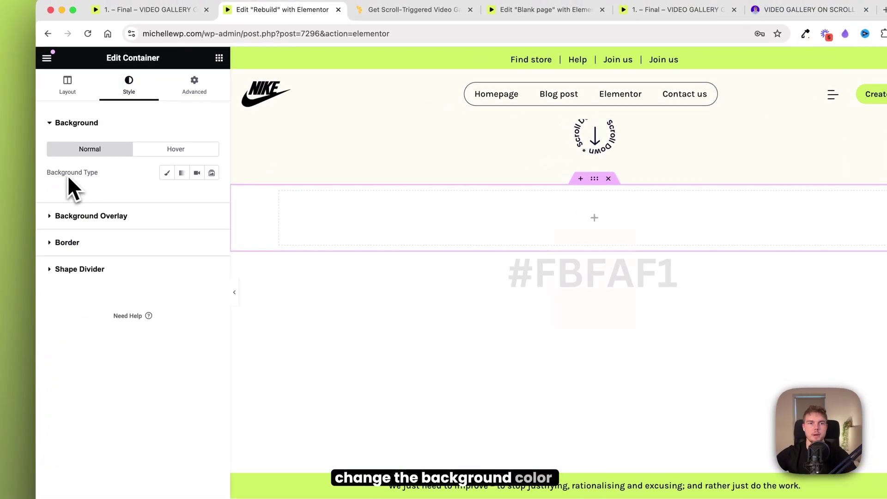
{"action": "left_click", "coordinate": [167, 174]}
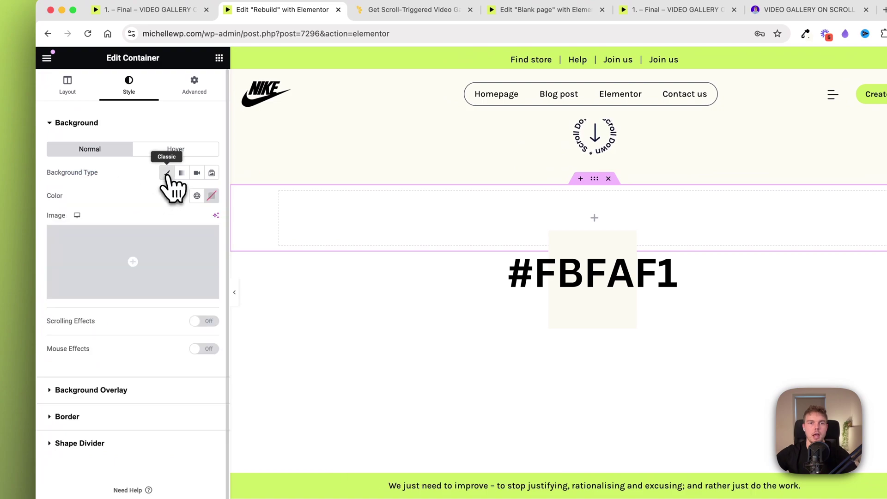
{"action": "left_click", "coordinate": [206, 199]}
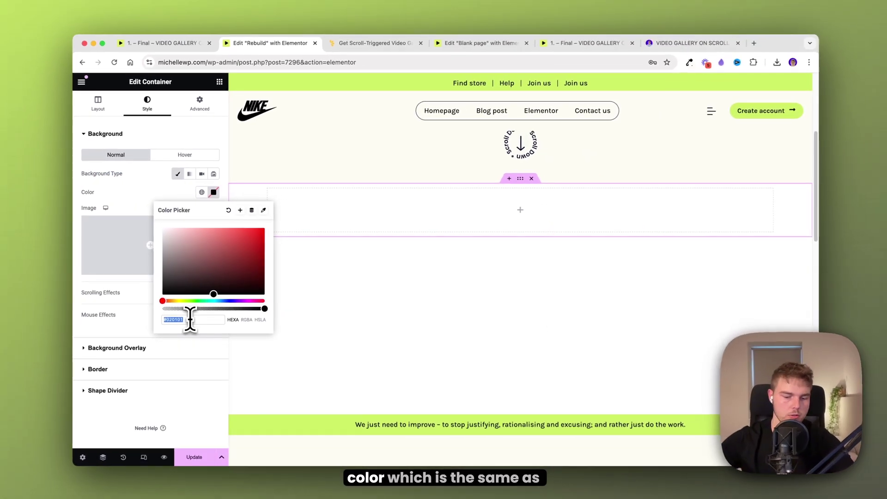
{"action": "type", "text": "#FBFAF1"}
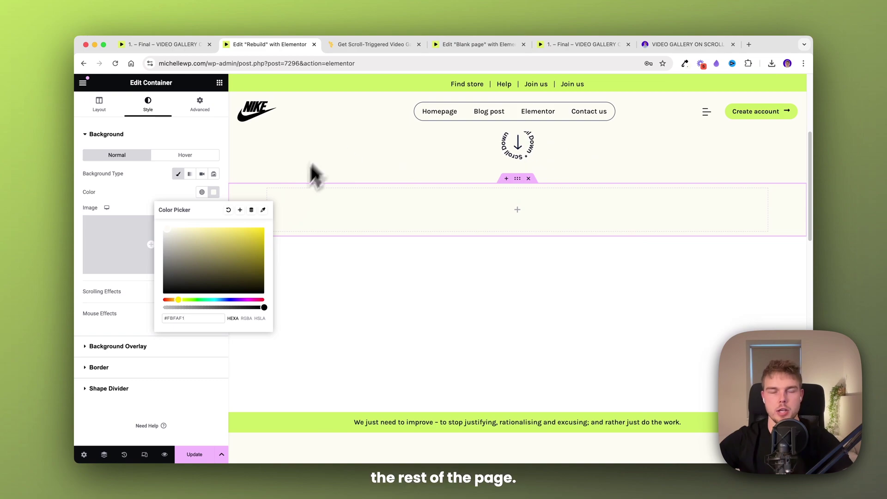
Step: Set the container's margin and padding to 0, with 200px bottom padding
{"action": "left_click", "coordinate": [203, 106]}
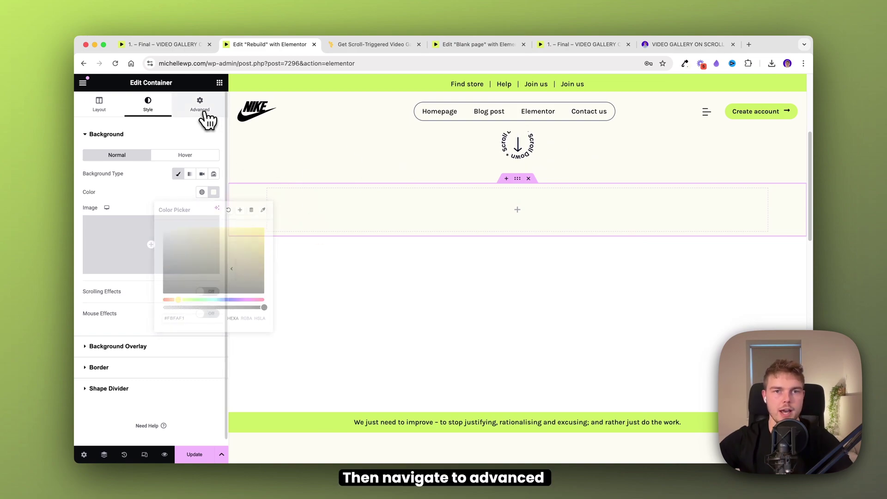
{"action": "left_click", "coordinate": [212, 165]}
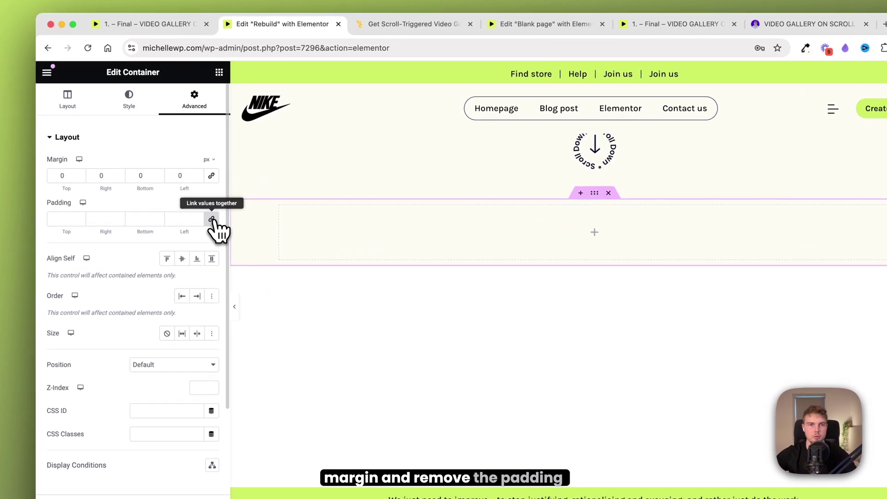
{"action": "left_click", "coordinate": [212, 220]}
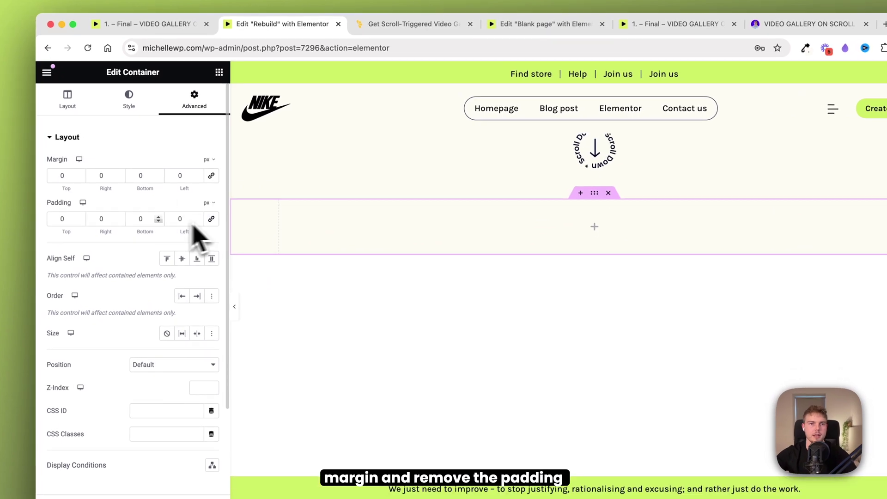
{"action": "left_click", "coordinate": [142, 219]}
{"action": "type", "text": "200"}
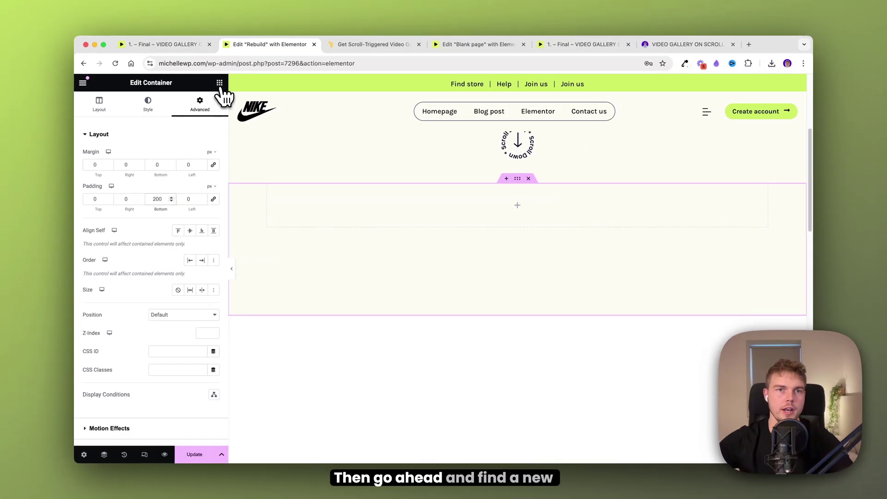
{"action": "left_click", "coordinate": [219, 84]}
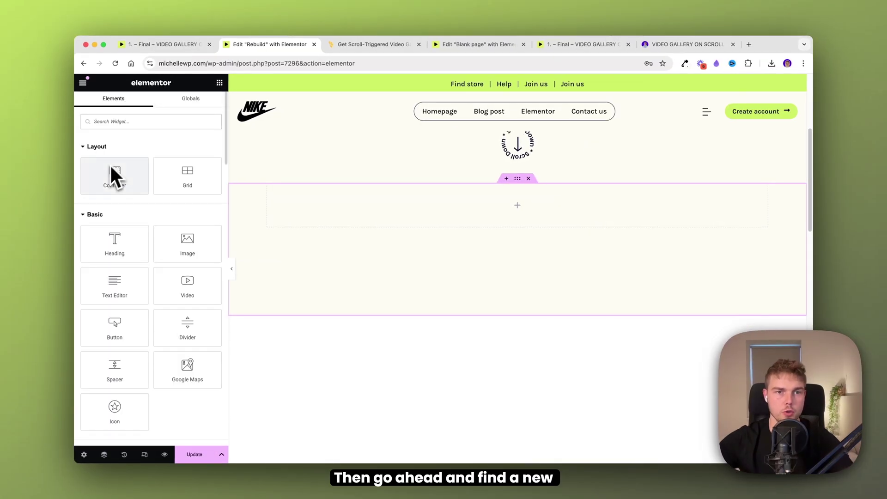
Step: Nest a full-width inner container in the main container with Row direction
{"action": "left_click_drag", "start_coordinate": [231, 170], "coordinate": [439, 210]}
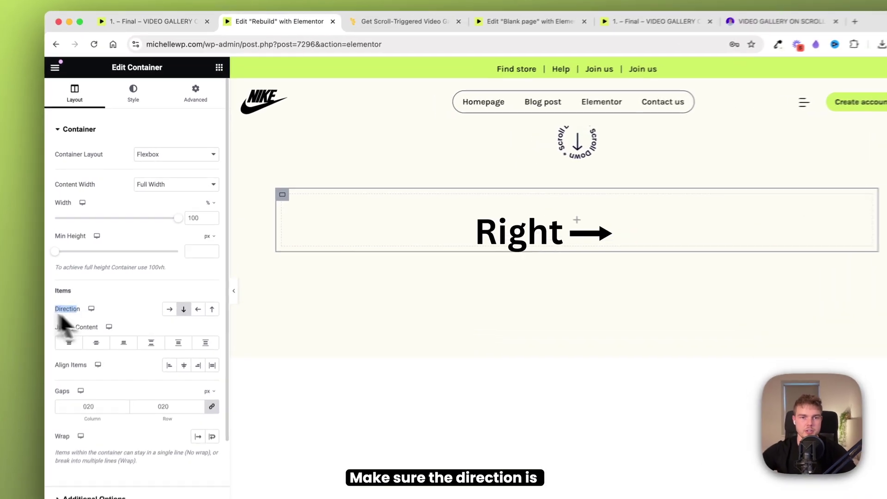
{"action": "left_click", "coordinate": [178, 284]}
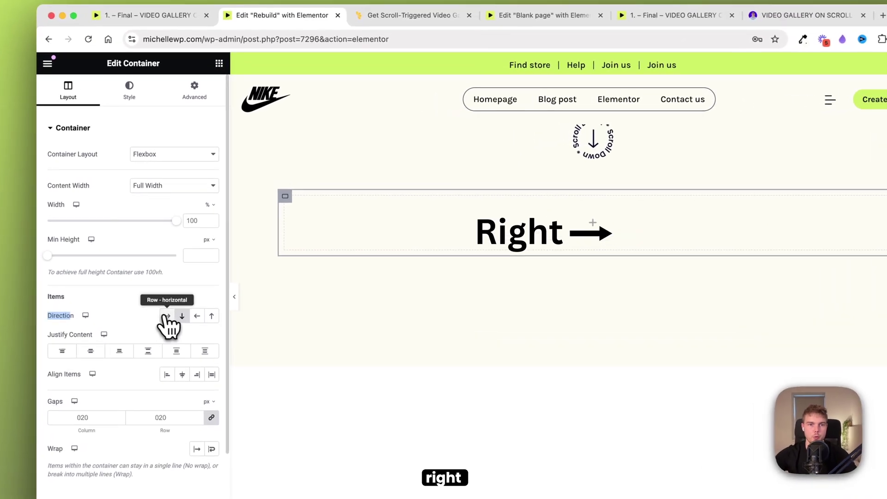
{"action": "left_click", "coordinate": [196, 98]}
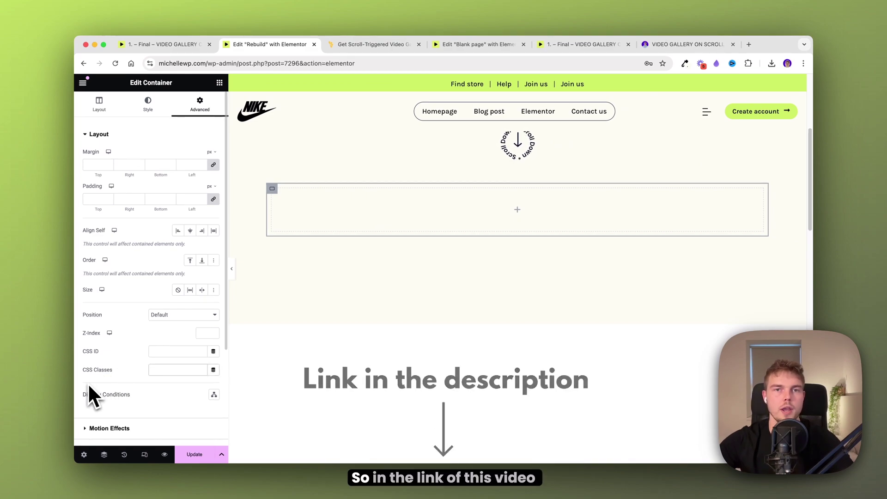
{"action": "left_click", "coordinate": [684, 45]}
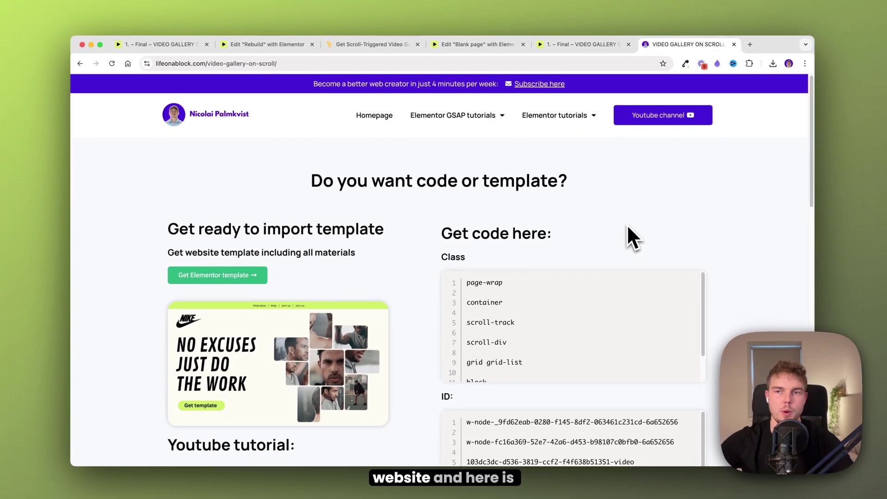
Step: Copy the page-wrap class from the code page into the main container's CSS Classes
{"action": "scroll", "coordinate": [697, 200], "scroll_direction": "down", "scroll_amount": 1}
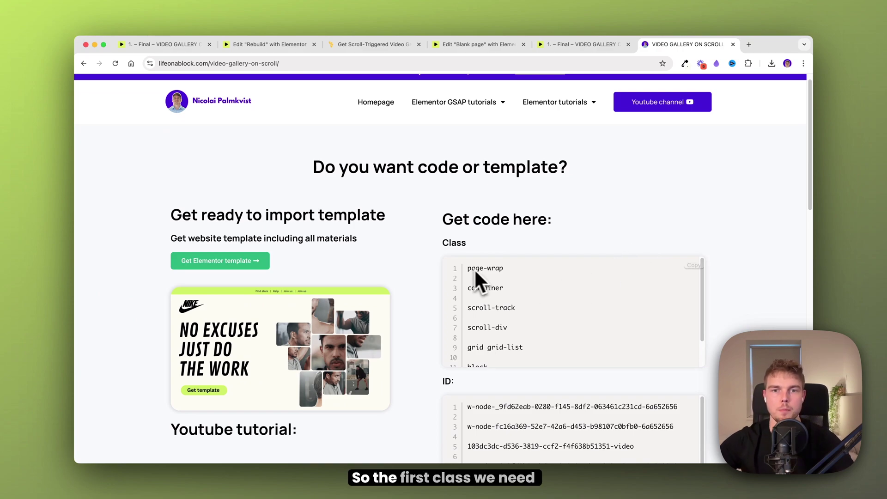
{"action": "left_click_drag", "start_coordinate": [504, 269], "coordinate": [468, 269]}
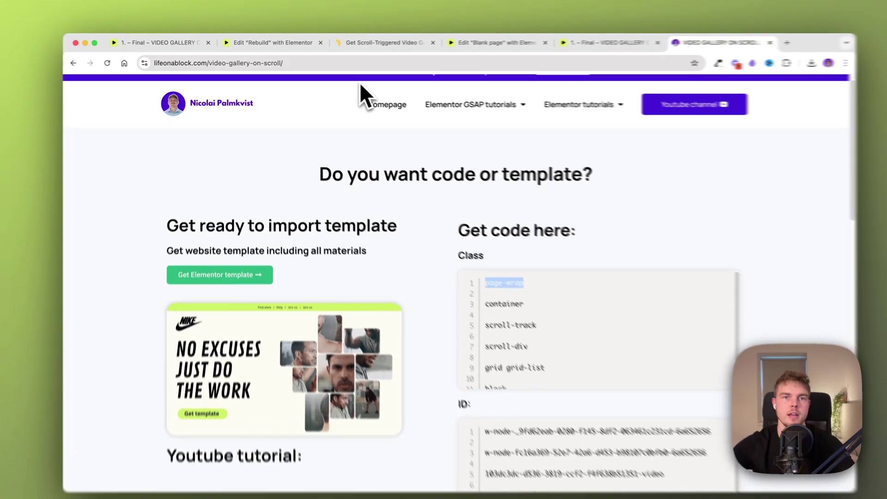
{"action": "left_click", "coordinate": [269, 45]}
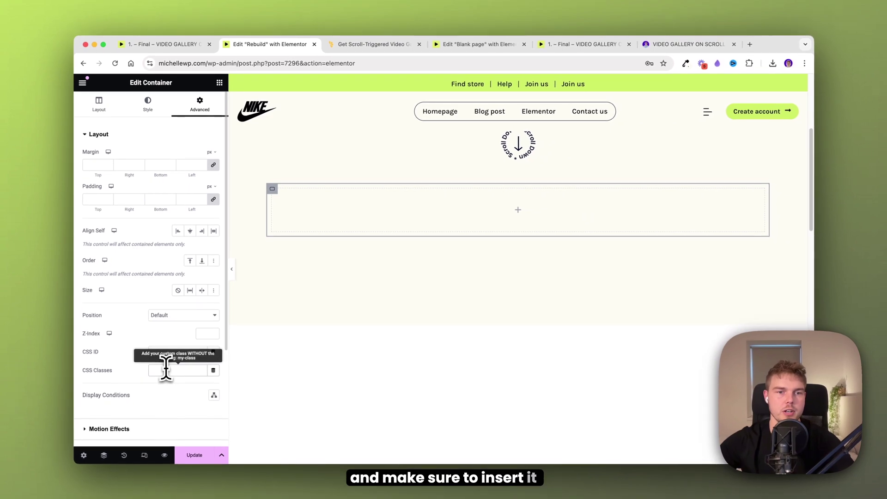
{"action": "left_click", "coordinate": [165, 370]}
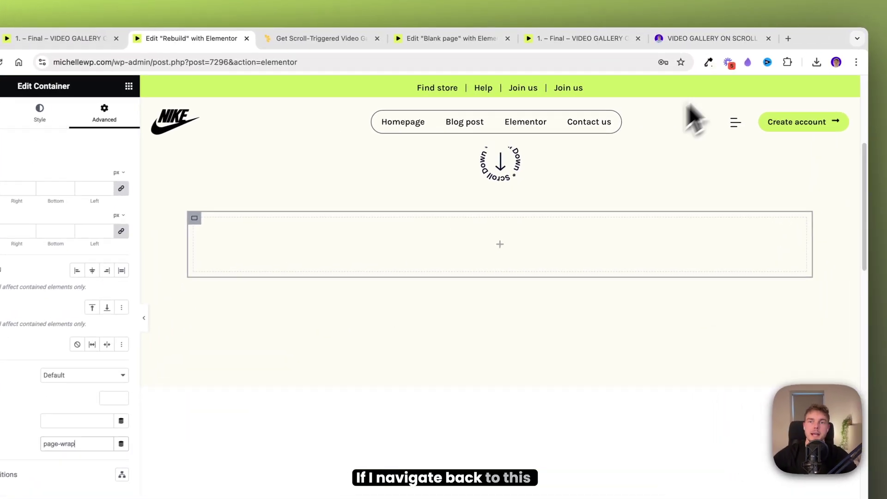
{"action": "left_click", "coordinate": [684, 45]}
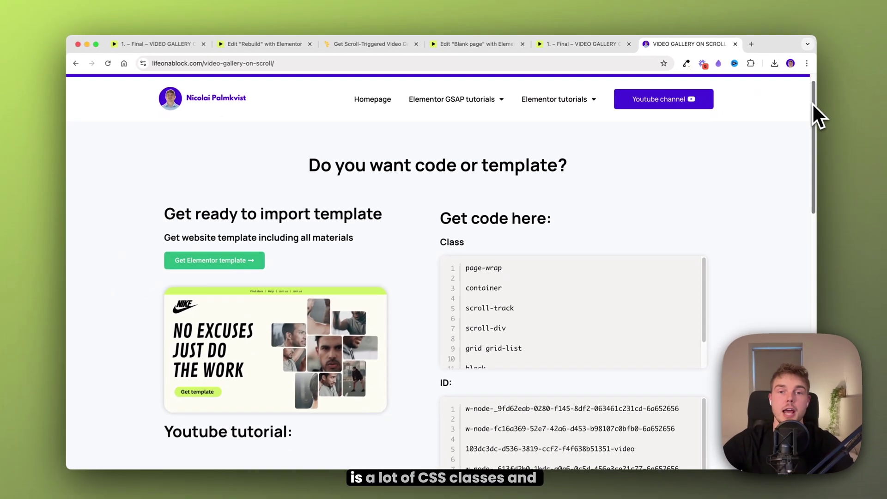
Step: Review the ID and CSS code blocks on lifeonablock.com, then return to the Elementor editor
{"action": "scroll", "coordinate": [805, 113], "scroll_direction": "down", "scroll_amount": 3}
{"action": "scroll", "coordinate": [803, 130], "scroll_direction": "down", "scroll_amount": 5}
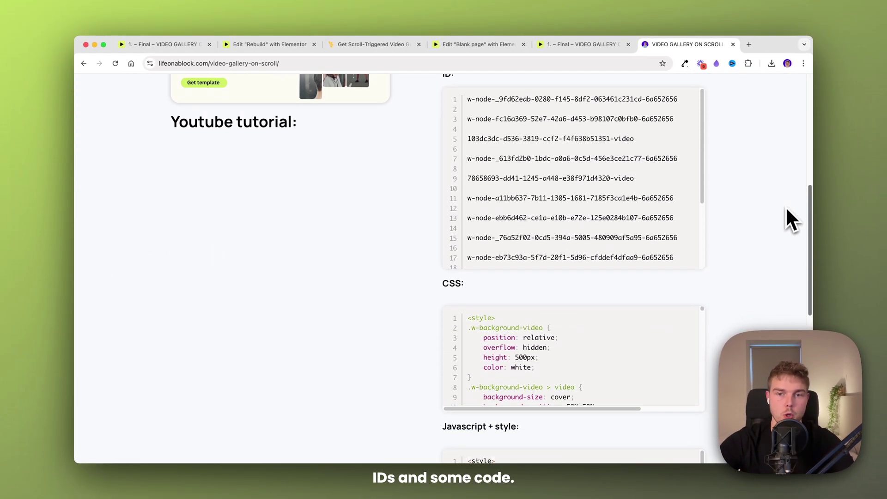
{"action": "scroll", "coordinate": [796, 145], "scroll_direction": "up", "scroll_amount": 8}
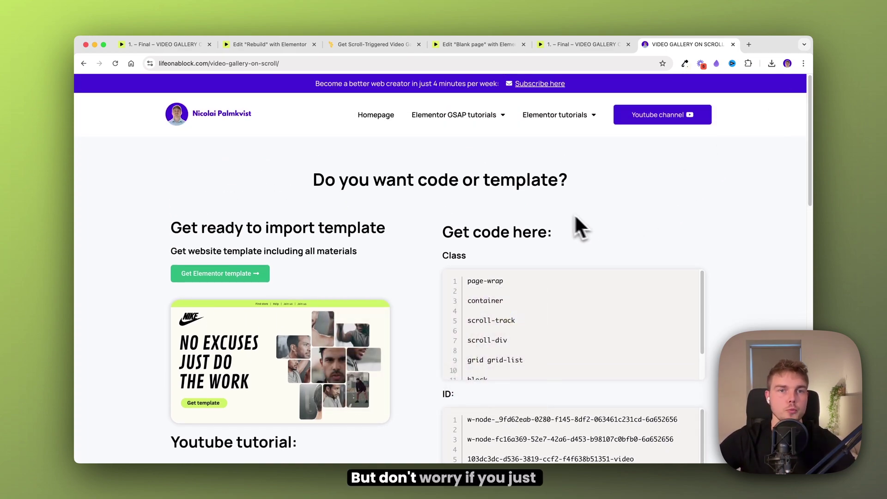
{"action": "left_click", "coordinate": [271, 45]}
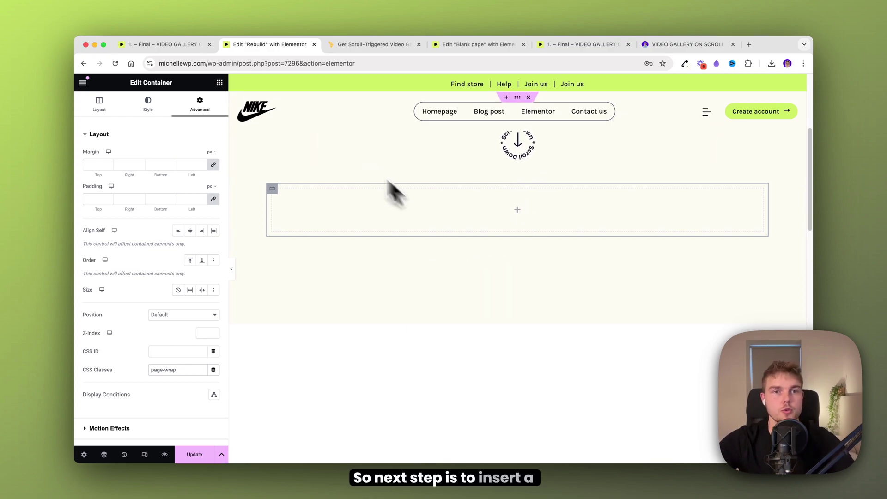
{"action": "left_click", "coordinate": [220, 84]}
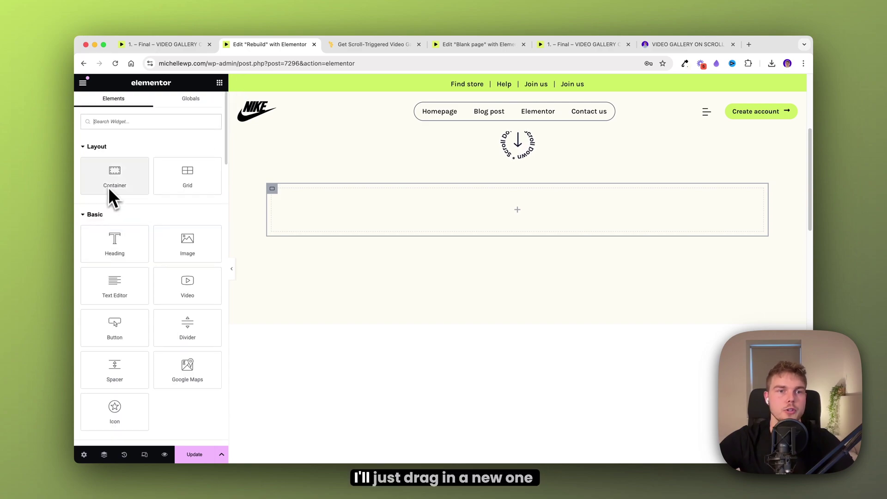
Step: Drag a new container into the page-wrap container and set its width to 100%
{"action": "left_click_drag", "start_coordinate": [322, 196], "coordinate": [428, 216]}
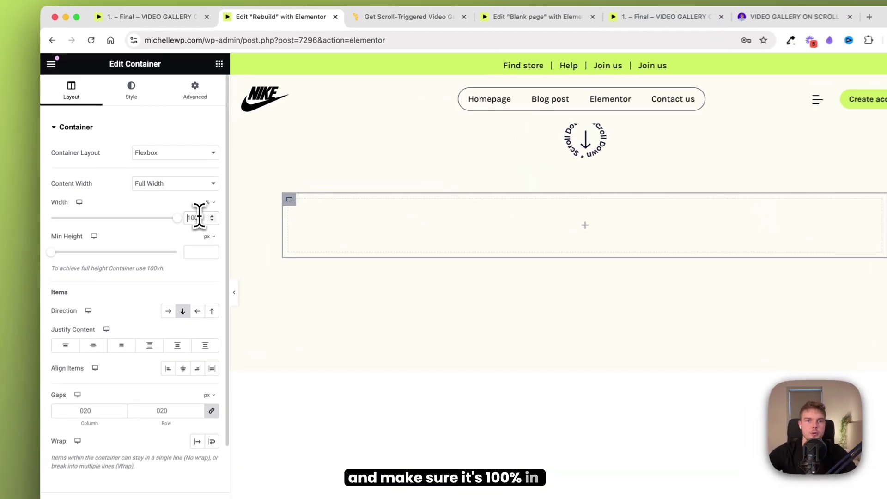
{"action": "double_click", "coordinate": [199, 207]}
{"action": "type", "text": "1"}
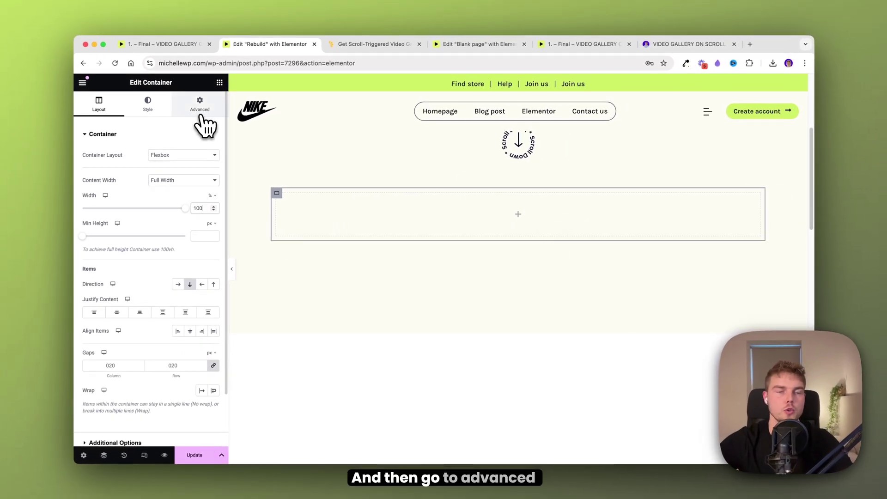
Step: Give the new container the 'container' CSS class copied from the code page
{"action": "left_click", "coordinate": [197, 92]}
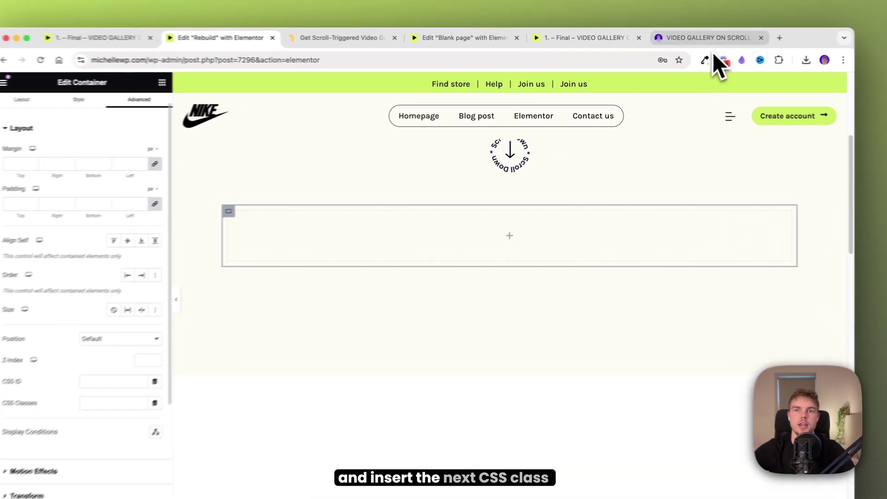
{"action": "left_click", "coordinate": [679, 44]}
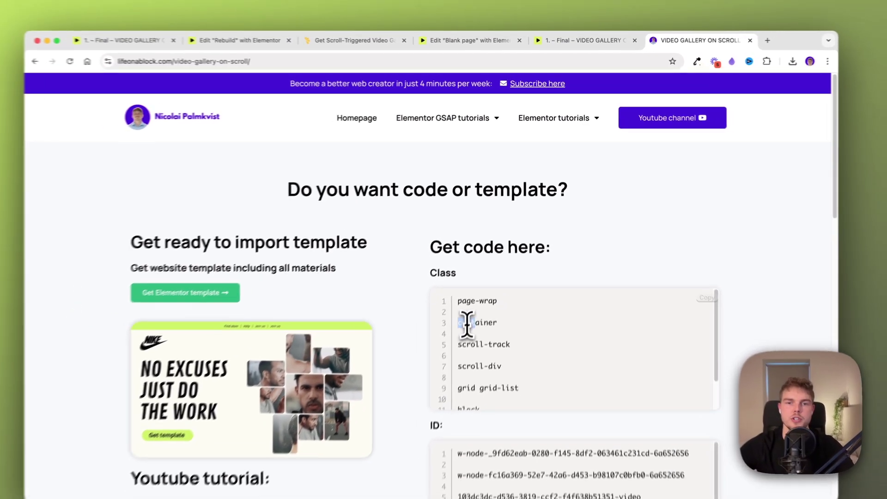
{"action": "left_click_drag", "start_coordinate": [443, 357], "coordinate": [487, 356]}
{"action": "key", "text": "super+c"}
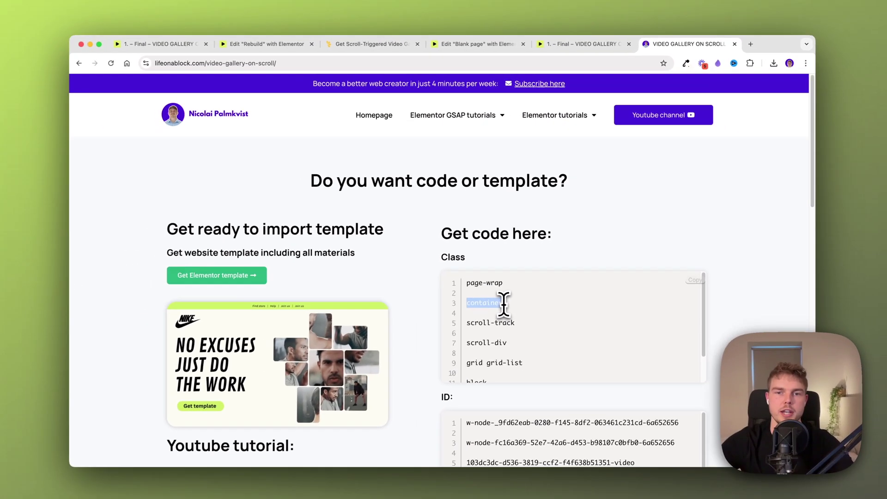
{"action": "left_click", "coordinate": [270, 49]}
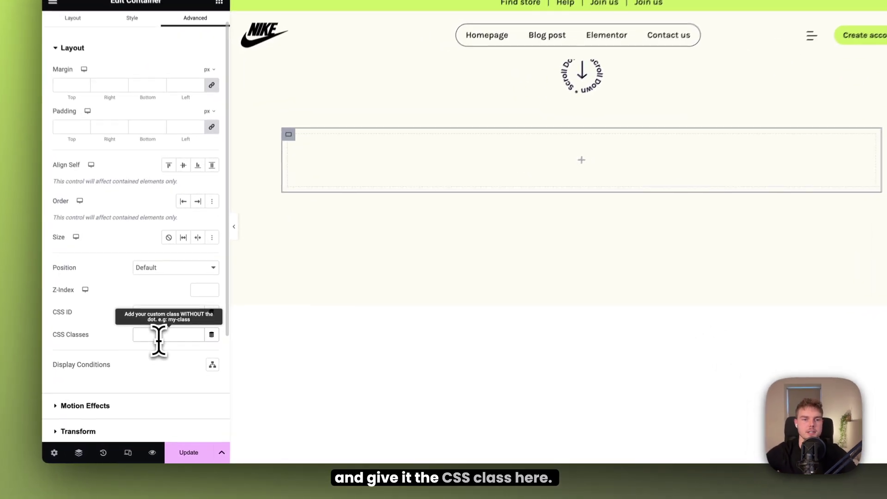
{"action": "key", "text": "super+v"}
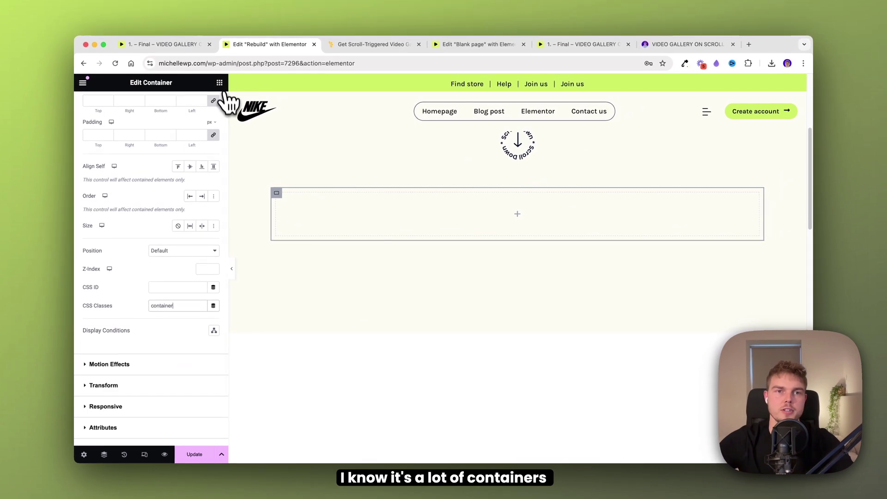
{"action": "left_click", "coordinate": [220, 83]}
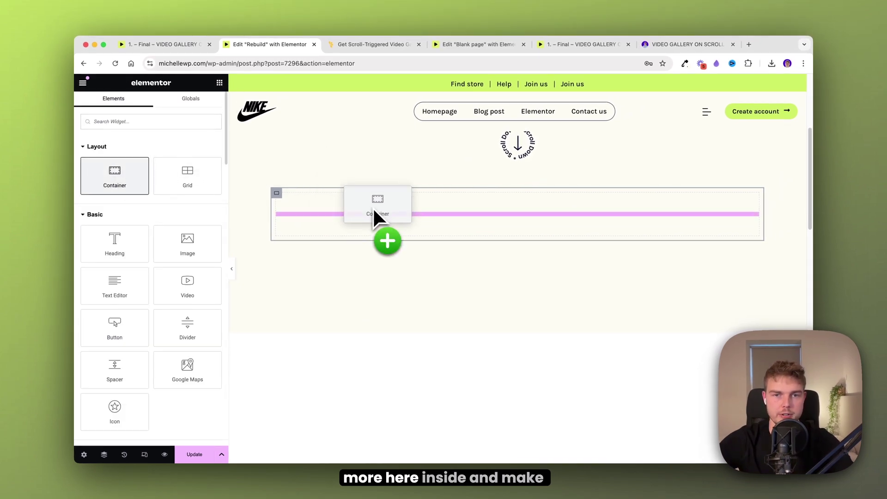
Step: Nest a container inside the 'container' container and give it the scroll-track CSS class
{"action": "left_click_drag", "start_coordinate": [374, 210], "coordinate": [374, 215]}
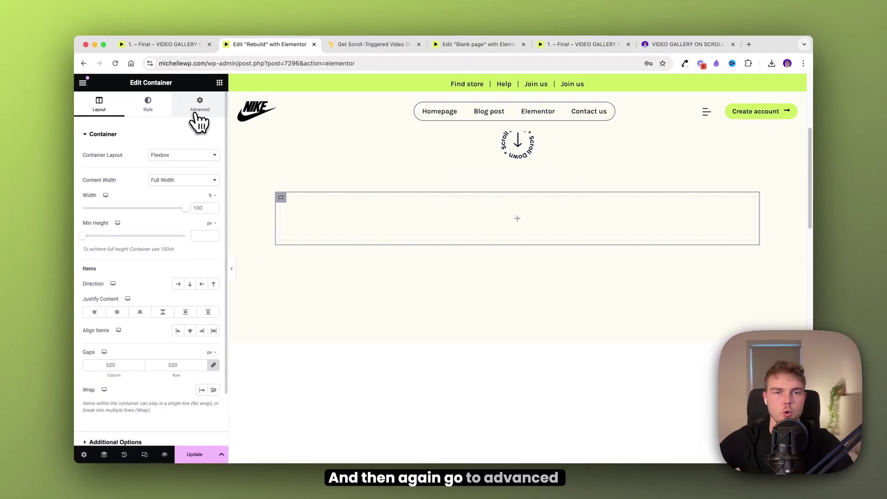
{"action": "left_click", "coordinate": [200, 121]}
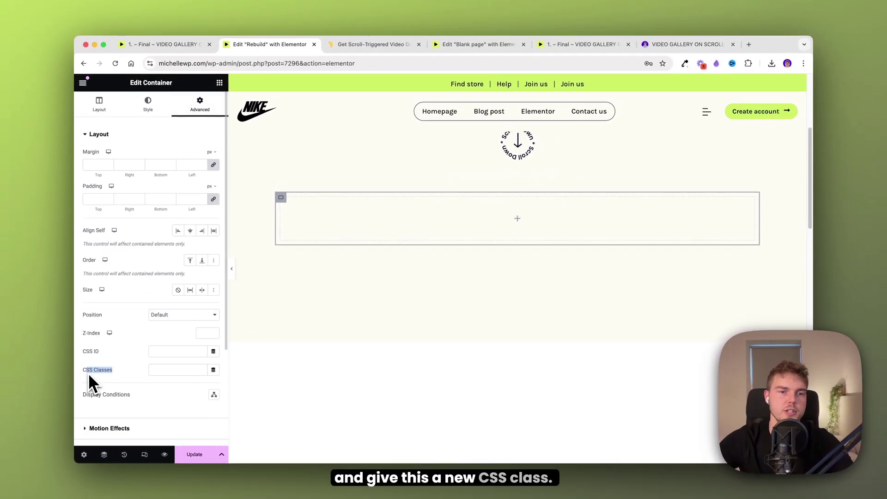
{"action": "left_click", "coordinate": [687, 44]}
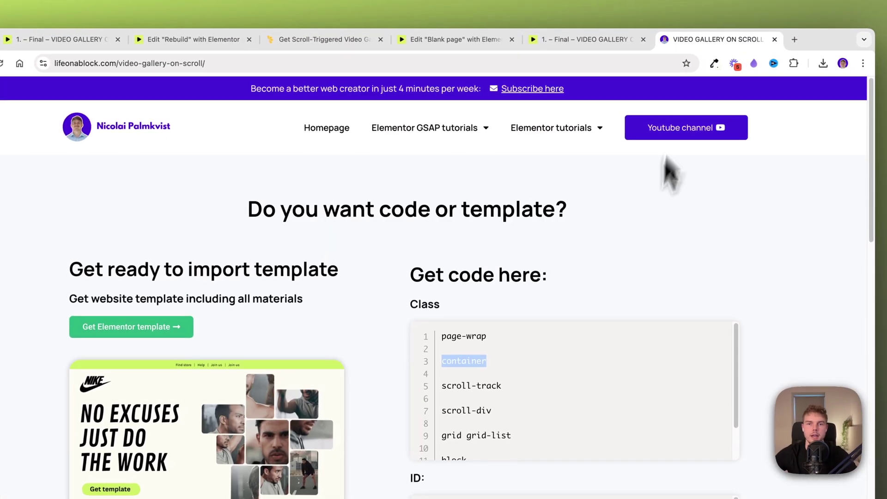
{"action": "double_click", "coordinate": [490, 387]}
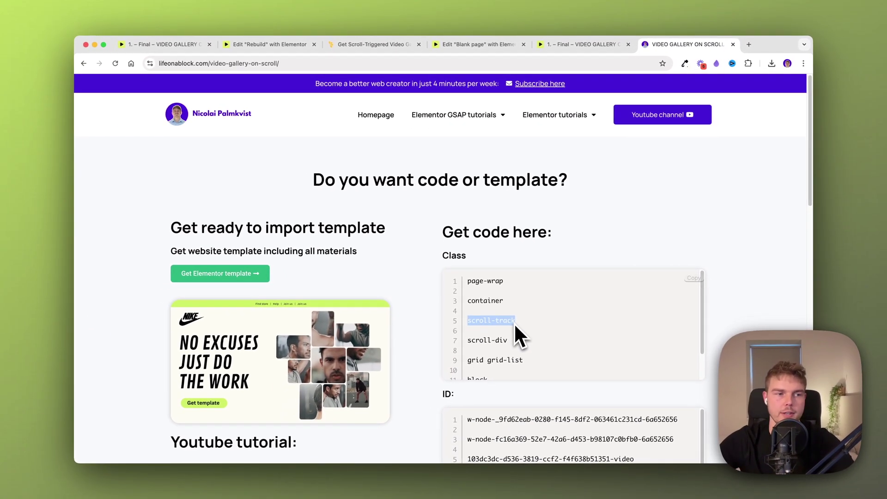
{"action": "key", "text": "ctrl+c"}
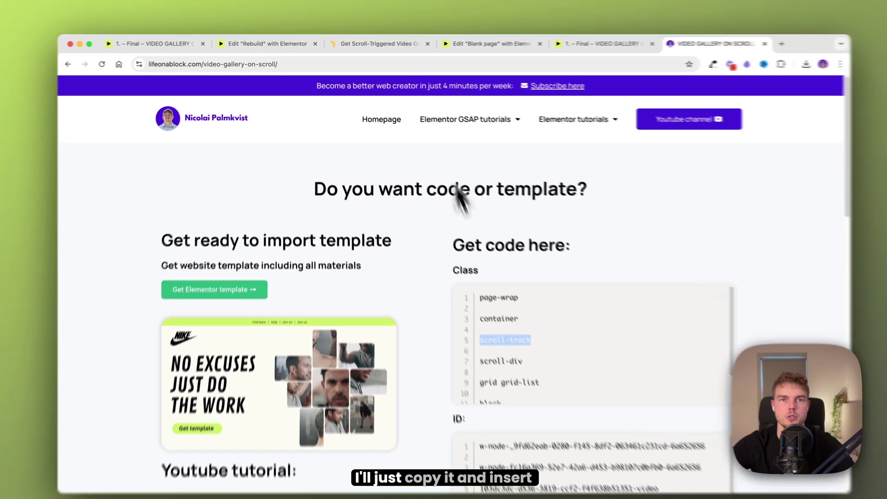
{"action": "left_click", "coordinate": [277, 45]}
{"action": "left_click", "coordinate": [154, 443]}
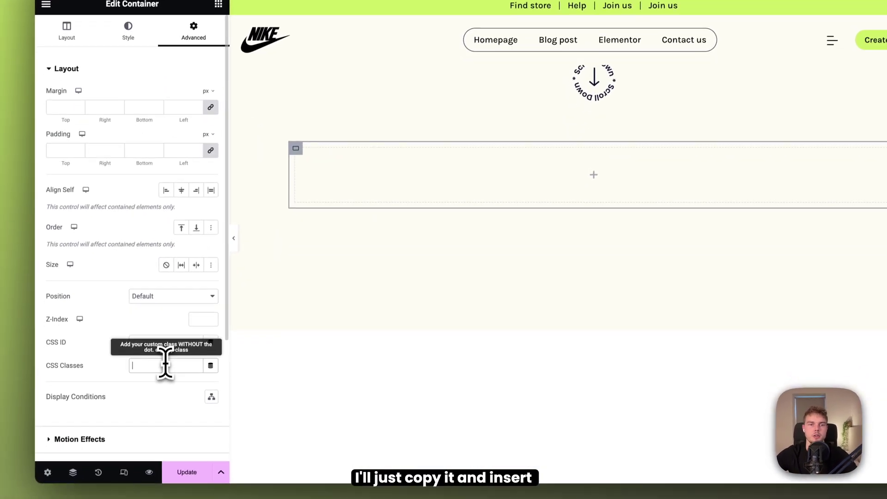
{"action": "key", "text": "super+v"}
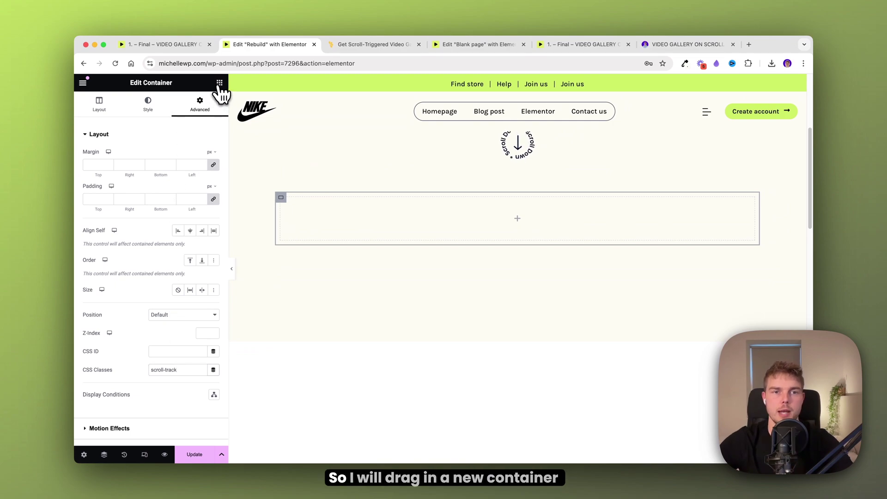
Step: Nest another container inside scroll-track and give it the scroll-div CSS class from the code page
{"action": "left_click", "coordinate": [220, 83]}
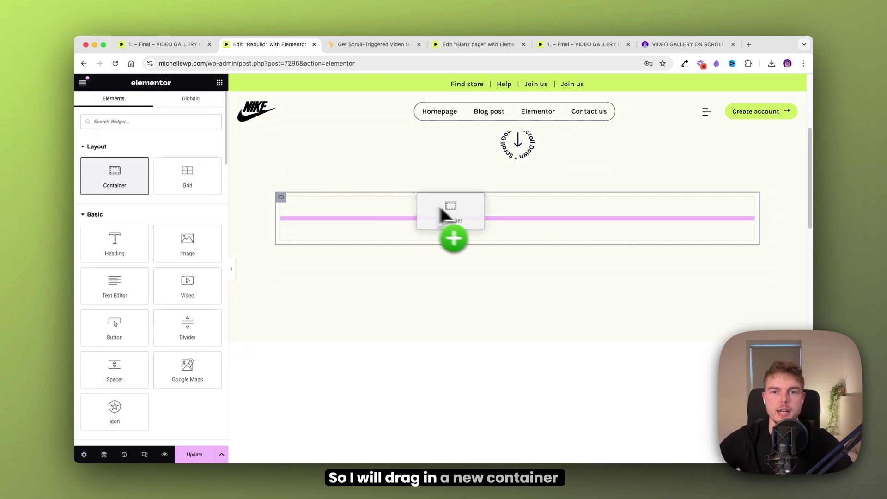
{"action": "left_click_drag", "start_coordinate": [440, 209], "coordinate": [454, 209]}
{"action": "left_click_drag", "start_coordinate": [314, 213], "coordinate": [269, 191]}
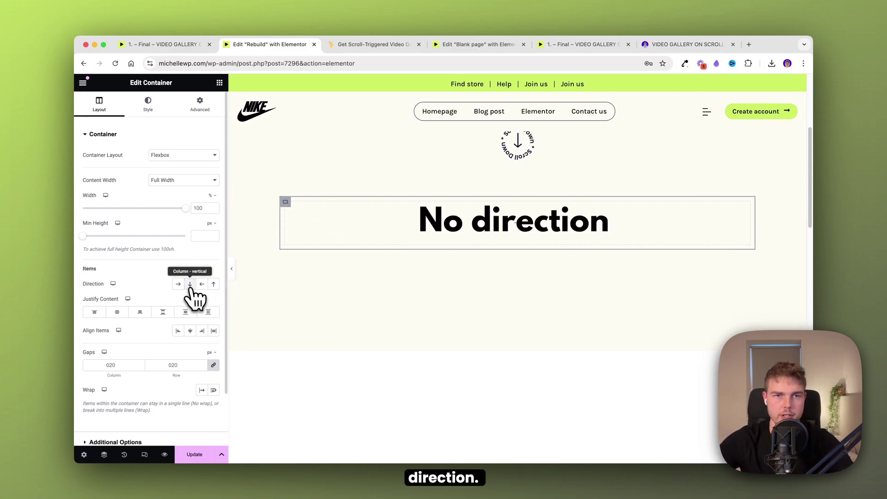
{"action": "left_click", "coordinate": [203, 109]}
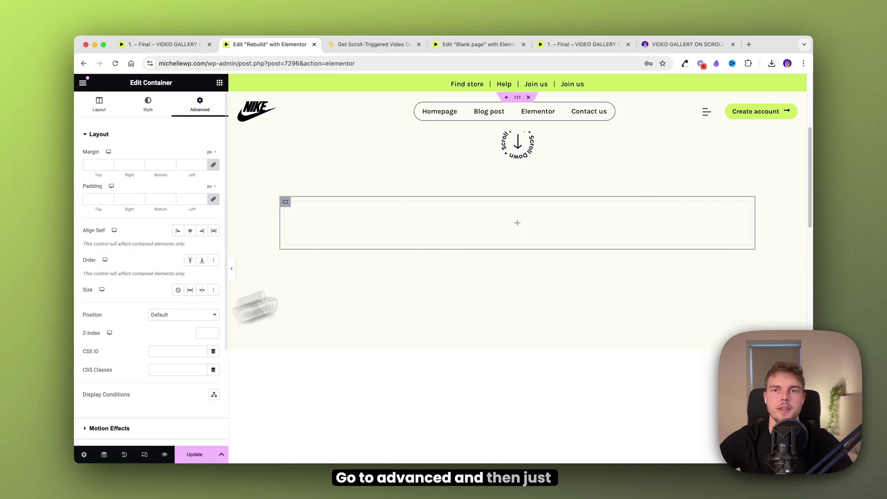
{"action": "left_click", "coordinate": [684, 44]}
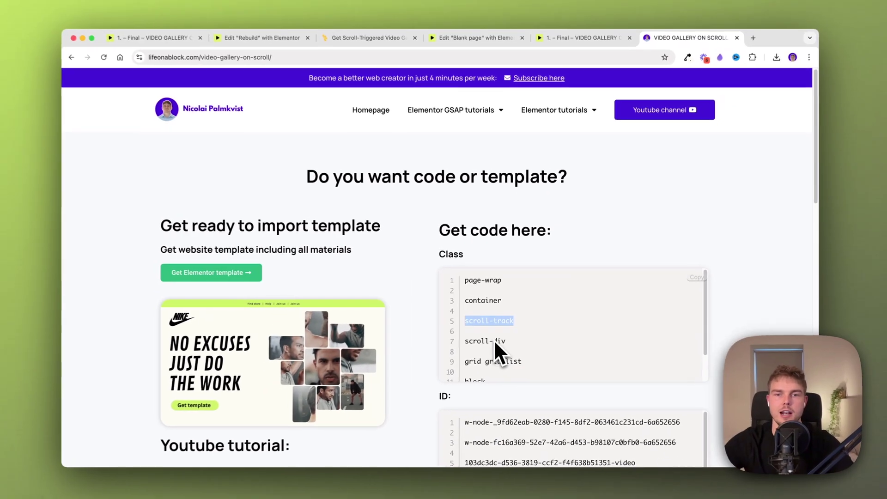
{"action": "left_click_drag", "start_coordinate": [510, 343], "coordinate": [466, 340]}
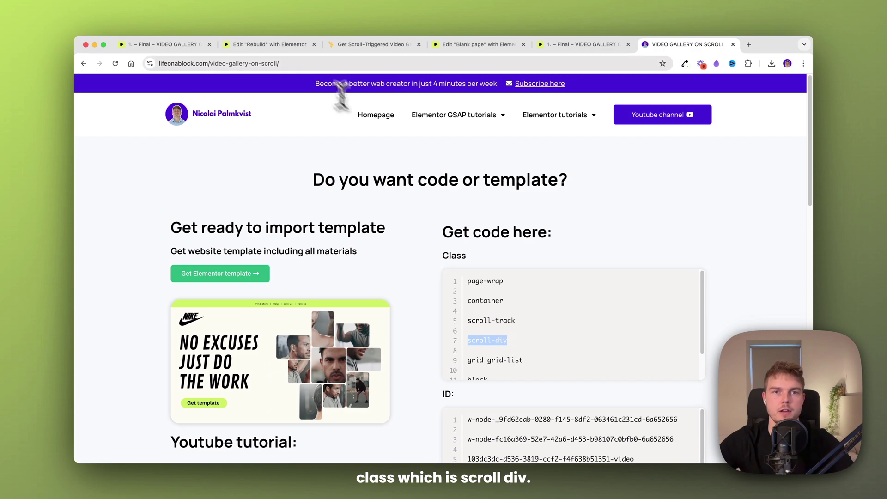
{"action": "left_click", "coordinate": [270, 44]}
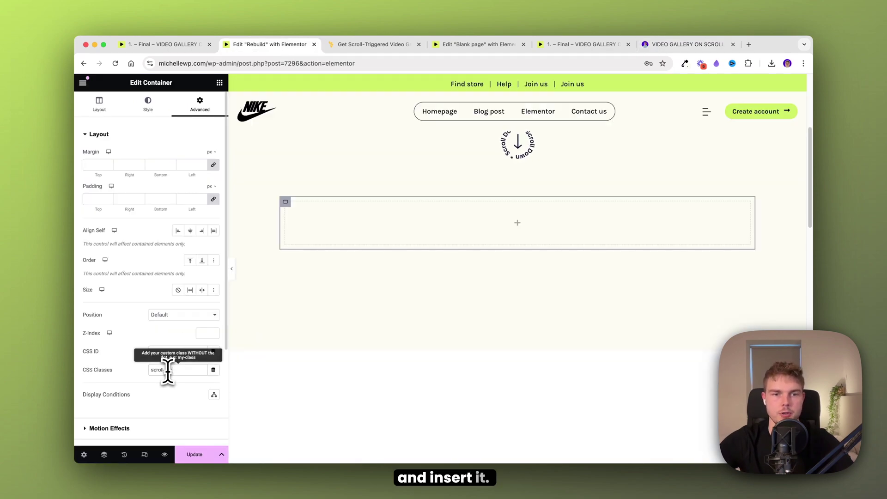
{"action": "left_click", "coordinate": [220, 83]}
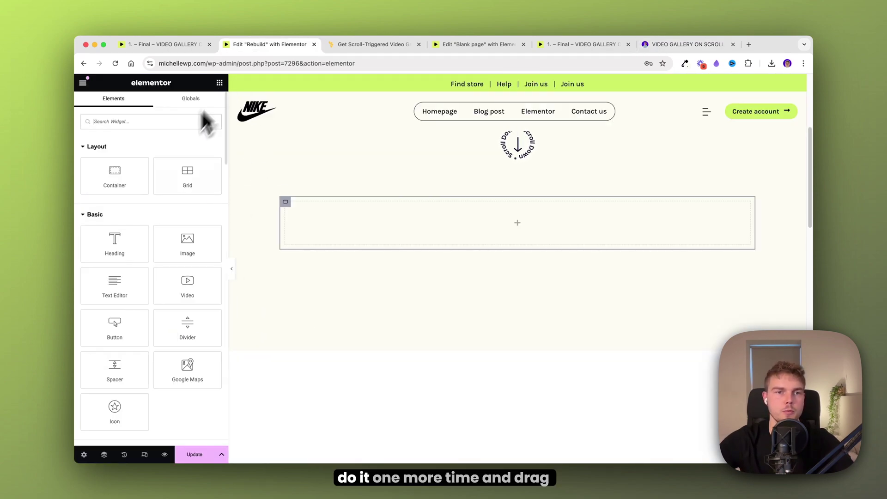
Step: Nest a fifth container inside scroll-div with classes 'grid grid-list', then open the Navigator
{"action": "left_click_drag", "start_coordinate": [126, 185], "coordinate": [472, 220]}
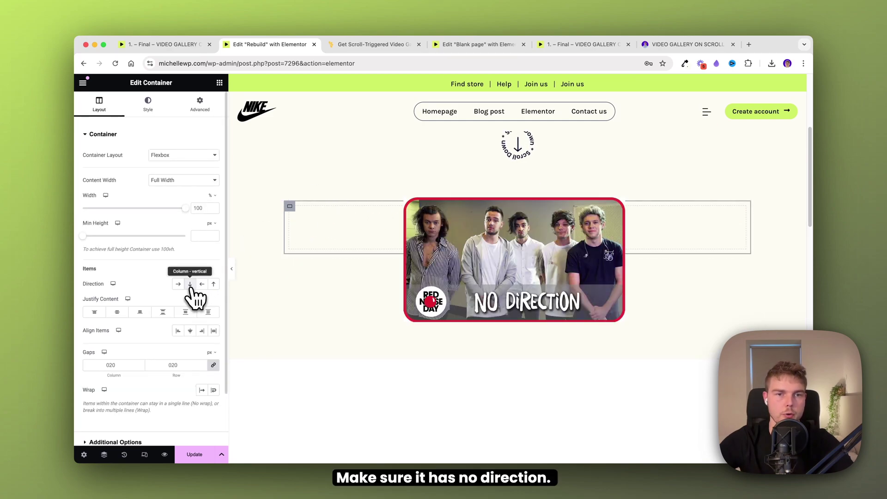
{"action": "left_click", "coordinate": [194, 111]}
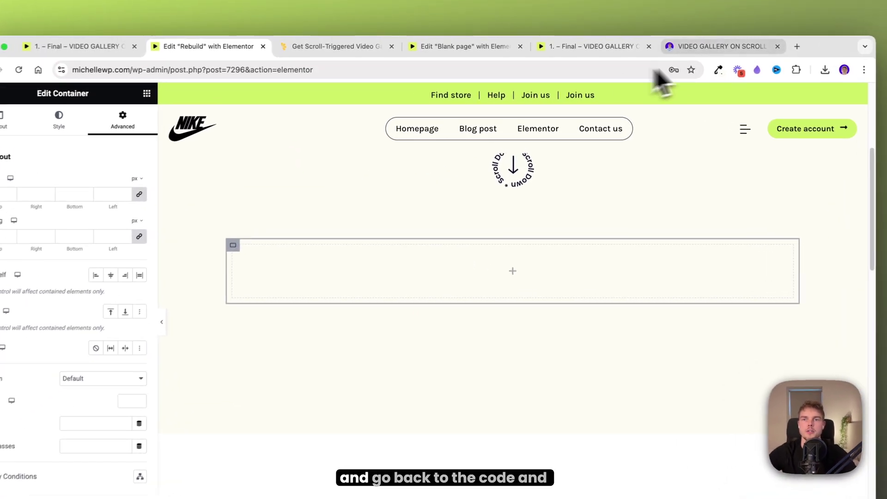
{"action": "left_click", "coordinate": [667, 45]}
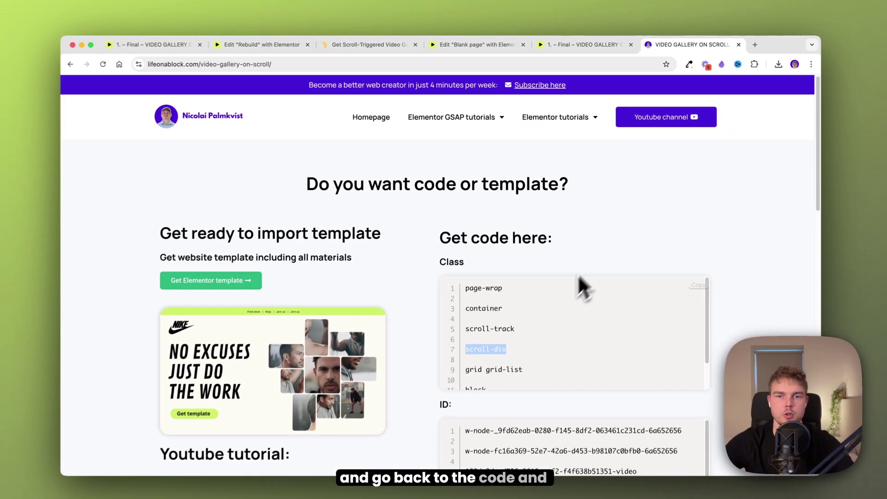
{"action": "left_click_drag", "start_coordinate": [530, 362], "coordinate": [470, 364]}
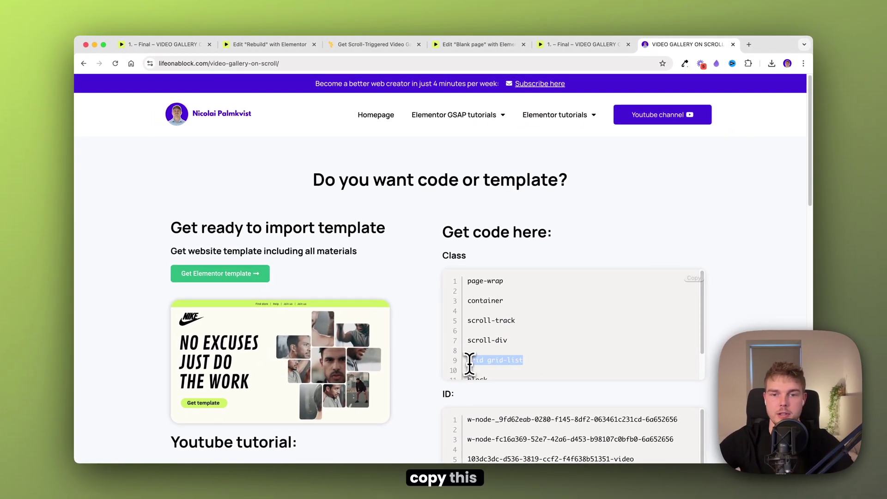
{"action": "left_click", "coordinate": [270, 44]}
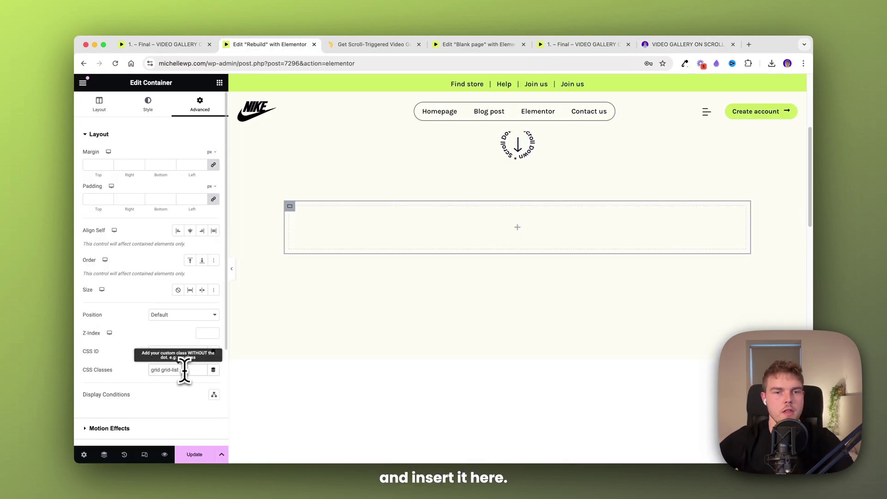
{"action": "right_click", "coordinate": [414, 217]}
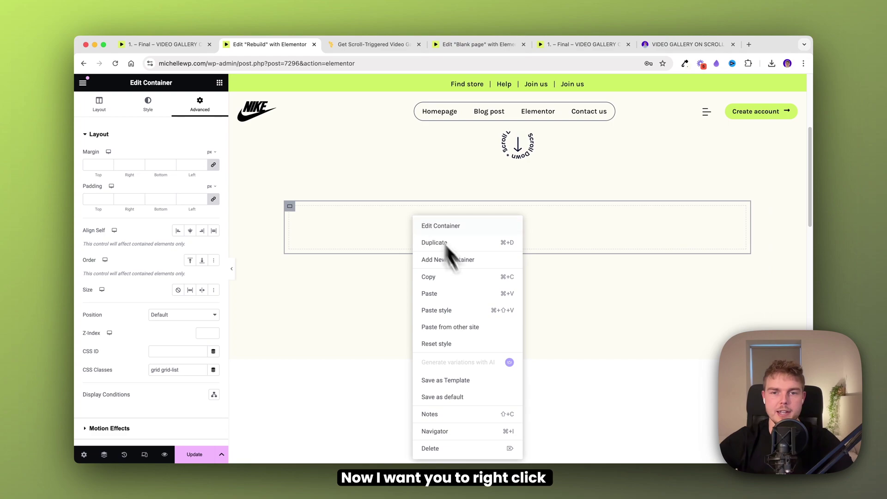
{"action": "left_click", "coordinate": [437, 432]}
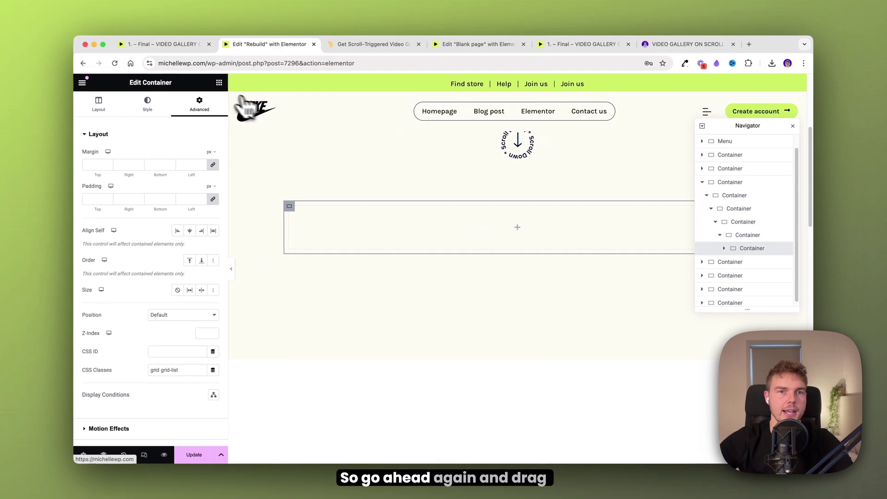
Step: Nest a container in the empty one, with CSS ID w-node-_9fd62eab-0280-f145-8df2-063461c231cd-6a652656
{"action": "left_click", "coordinate": [214, 81]}
{"action": "left_click_drag", "start_coordinate": [116, 185], "coordinate": [416, 223]}
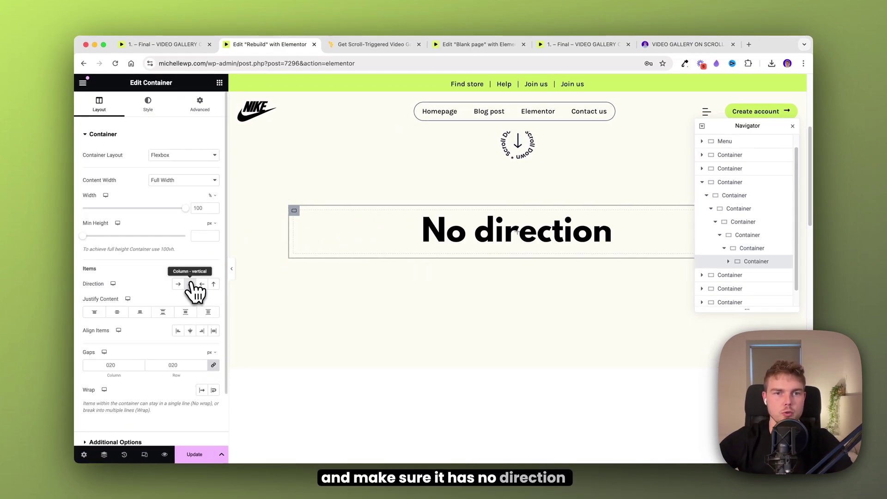
{"action": "left_click", "coordinate": [201, 109]}
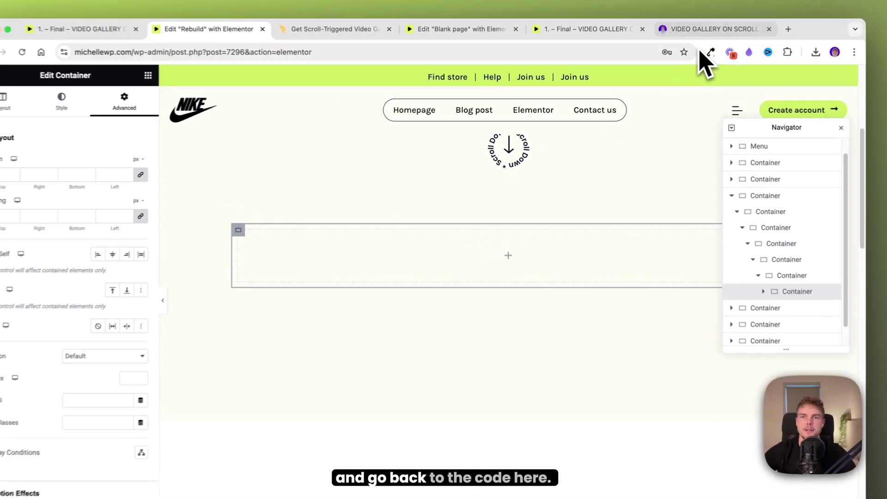
{"action": "left_click", "coordinate": [680, 45]}
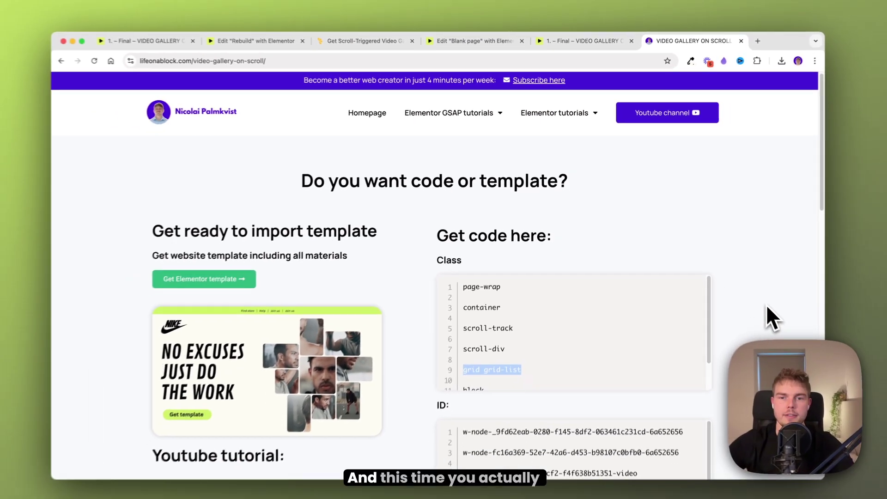
{"action": "scroll", "coordinate": [736, 416], "scroll_direction": "down", "scroll_amount": 2}
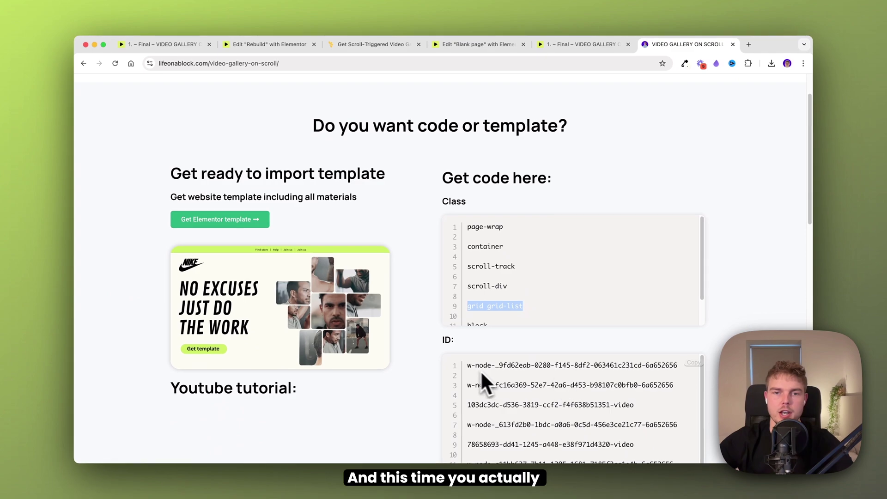
{"action": "left_click_drag", "start_coordinate": [467, 366], "coordinate": [525, 366]}
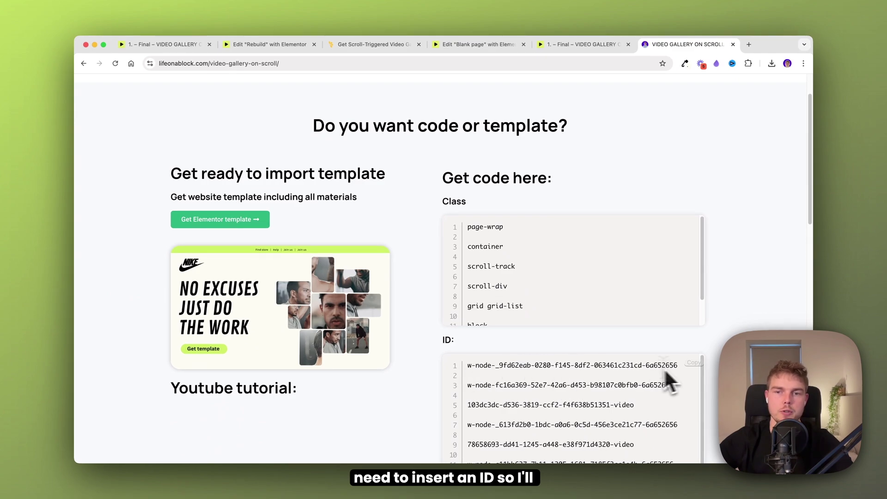
{"action": "left_click_drag", "start_coordinate": [678, 366], "coordinate": [483, 366]}
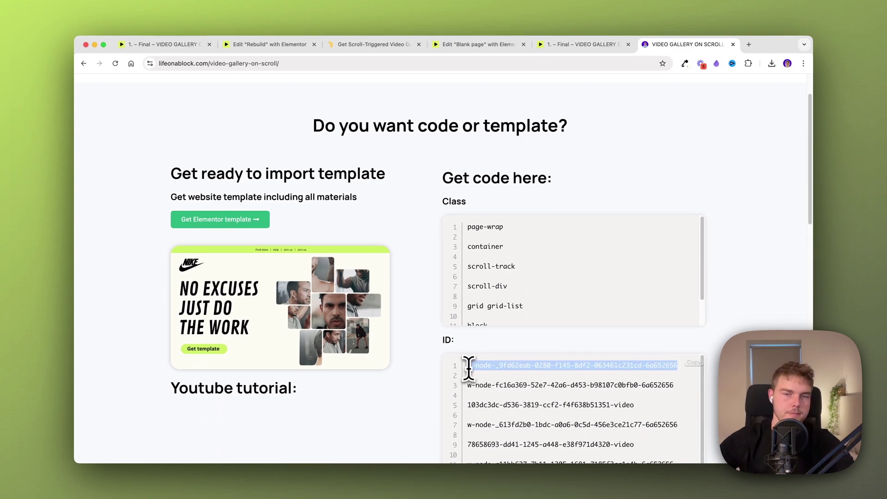
{"action": "left_click", "coordinate": [270, 46]}
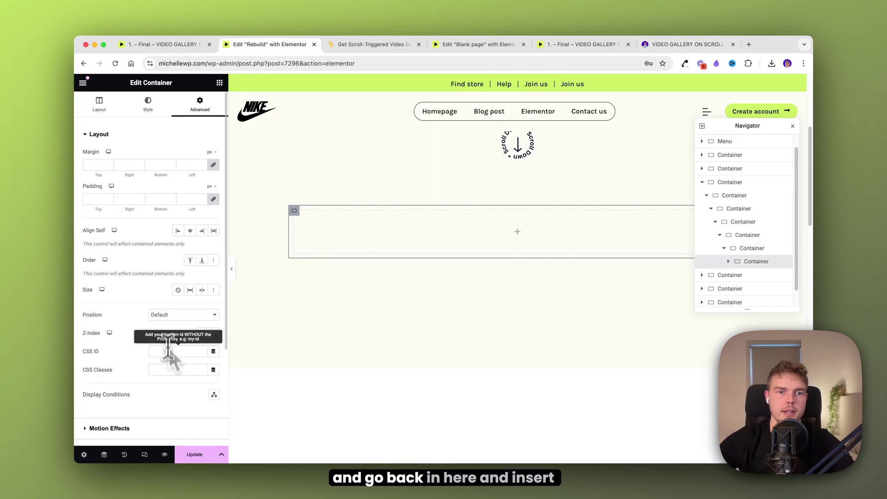
{"action": "key", "text": "super+v"}
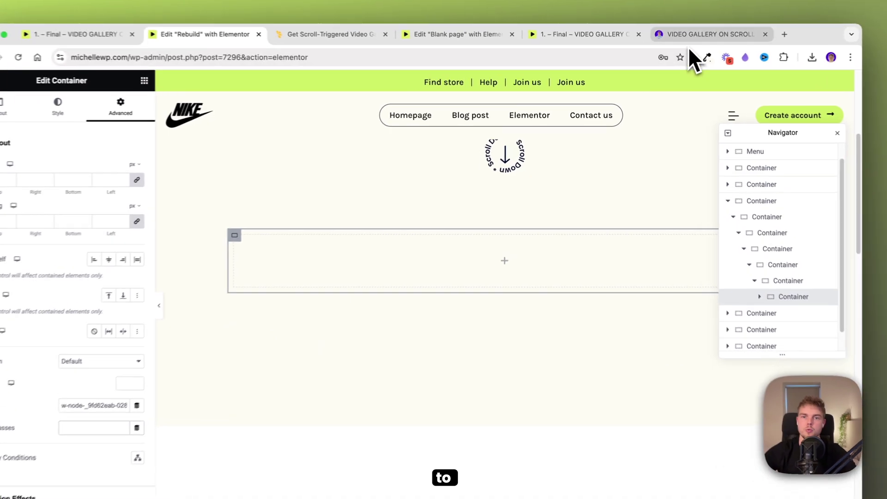
Step: Copy the 'block' class from the code page into the container's CSS Classes
{"action": "left_click", "coordinate": [686, 45]}
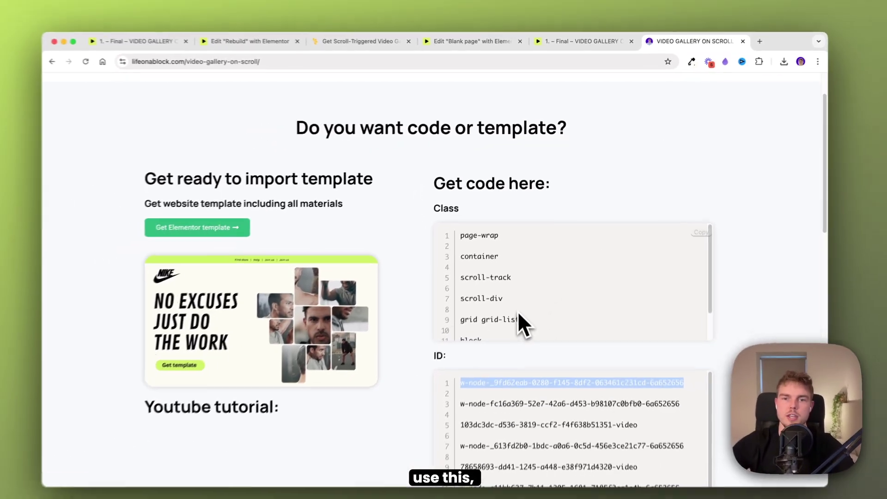
{"action": "scroll", "coordinate": [519, 314], "scroll_direction": "down", "scroll_amount": 1}
{"action": "double_click", "coordinate": [470, 310]}
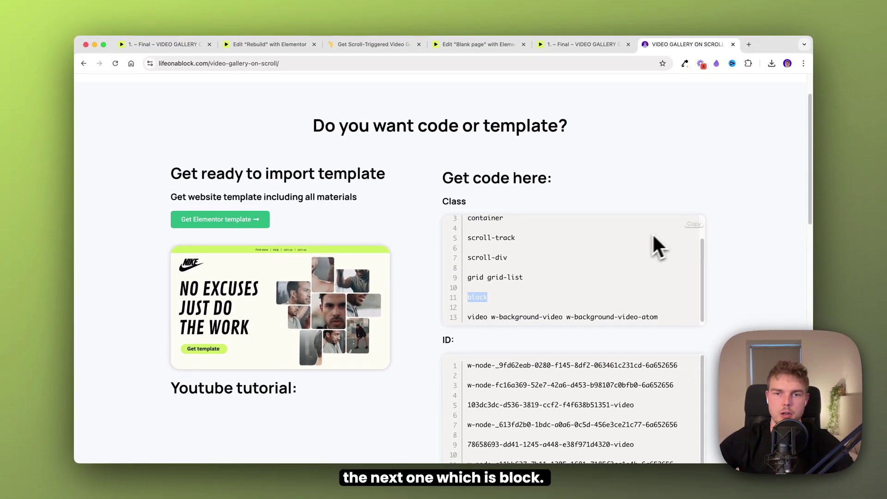
{"action": "key", "text": "super+c"}
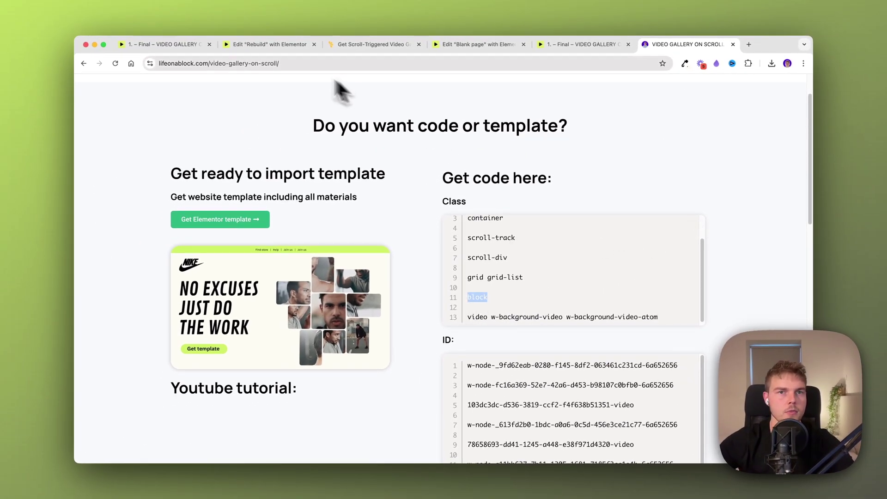
{"action": "left_click", "coordinate": [270, 44]}
{"action": "left_click", "coordinate": [185, 370]}
{"action": "key", "text": "super+v"}
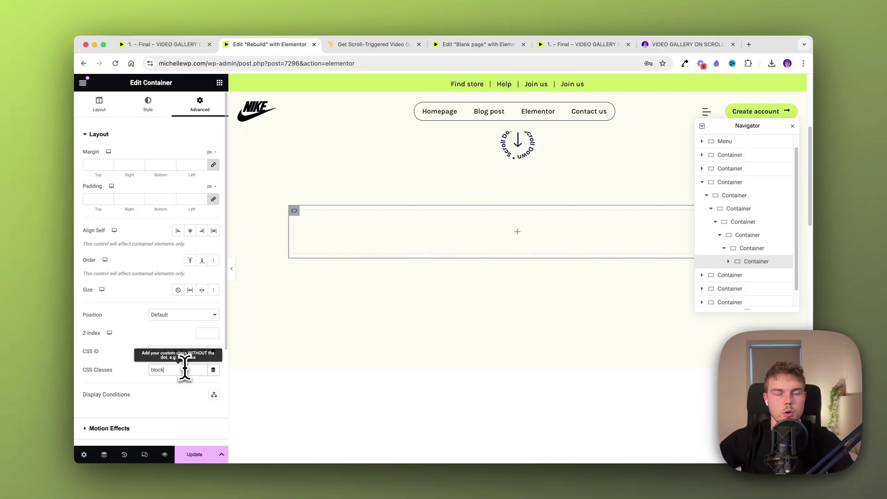
Step: Nest another container inside the block container, with classes 'video w-background-video w-background-video-atom'
{"action": "left_click", "coordinate": [220, 83]}
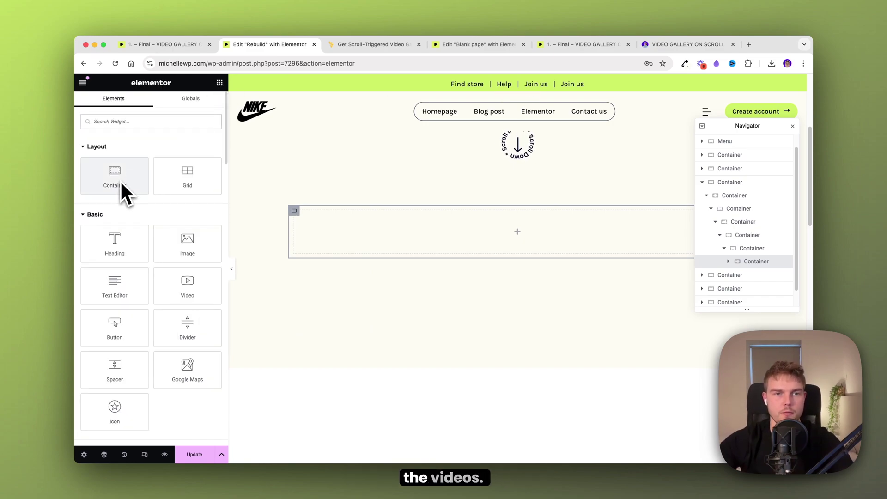
{"action": "left_click_drag", "start_coordinate": [121, 185], "coordinate": [423, 236]}
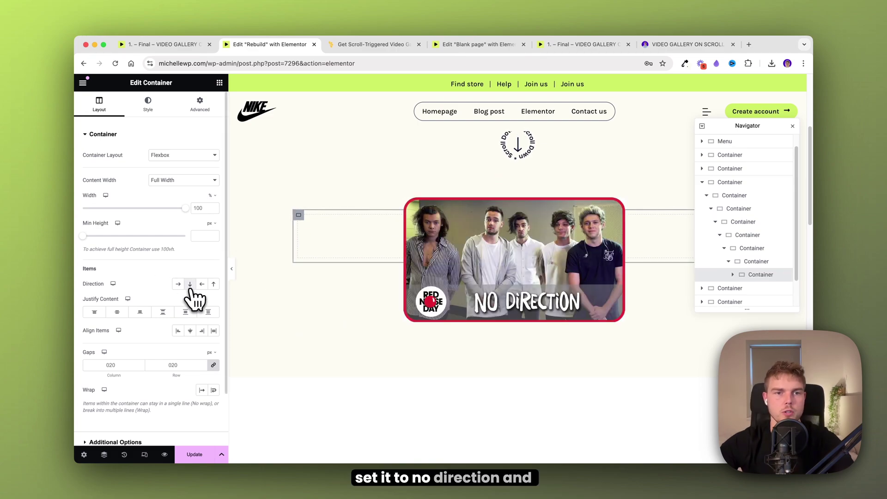
{"action": "left_click", "coordinate": [200, 104]}
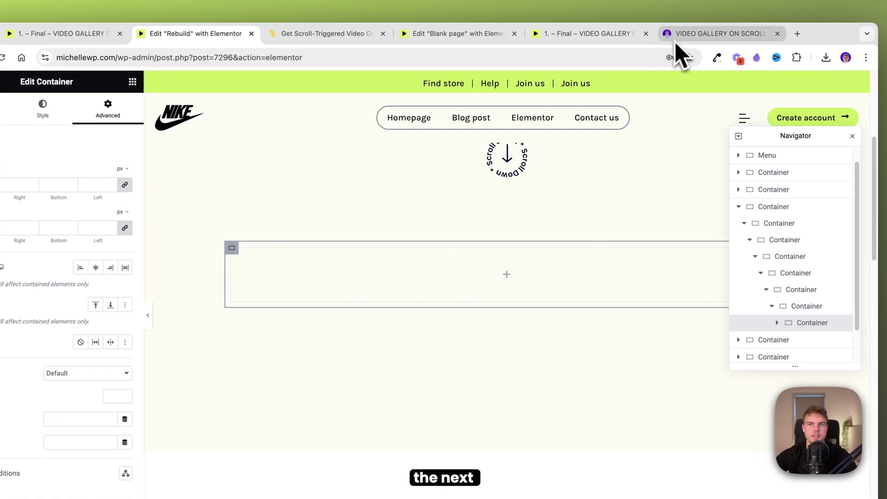
{"action": "left_click", "coordinate": [686, 44]}
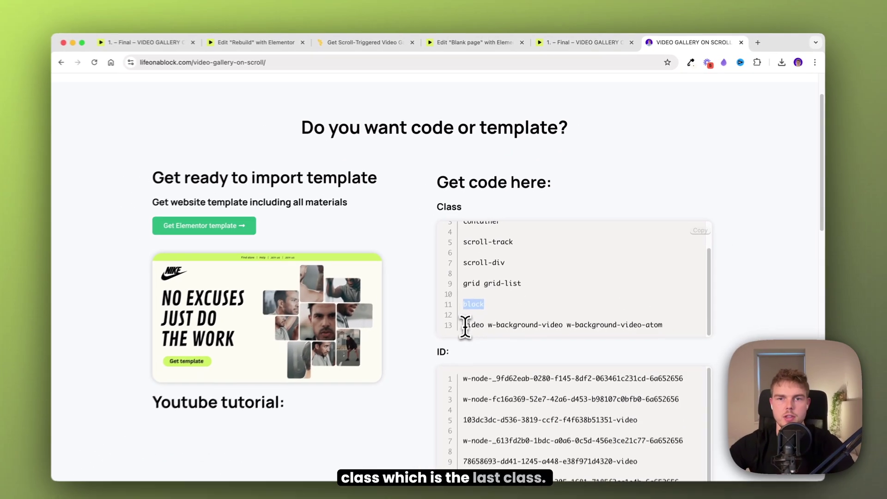
{"action": "left_click_drag", "start_coordinate": [445, 373], "coordinate": [684, 373]}
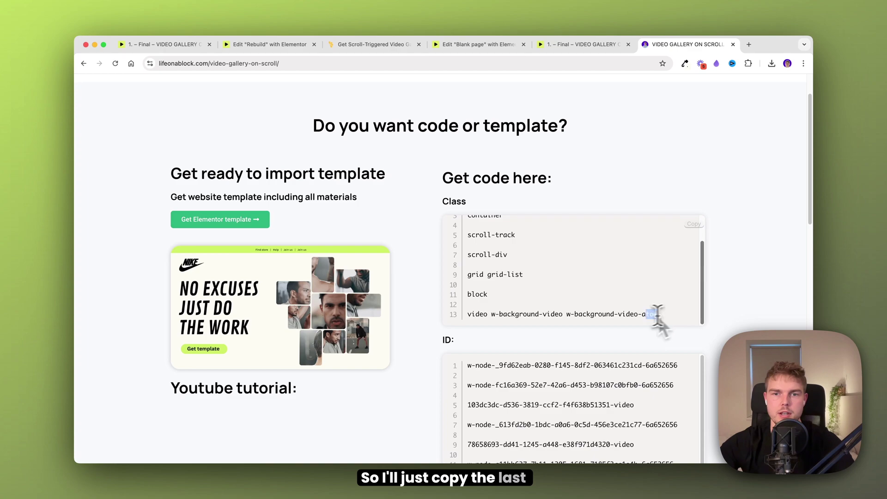
{"action": "left_click", "coordinate": [286, 44]}
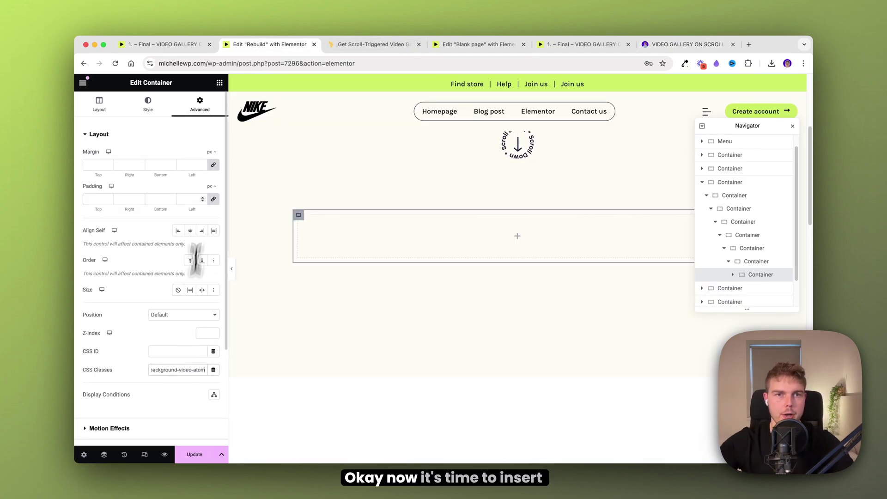
{"action": "left_click", "coordinate": [220, 84]}
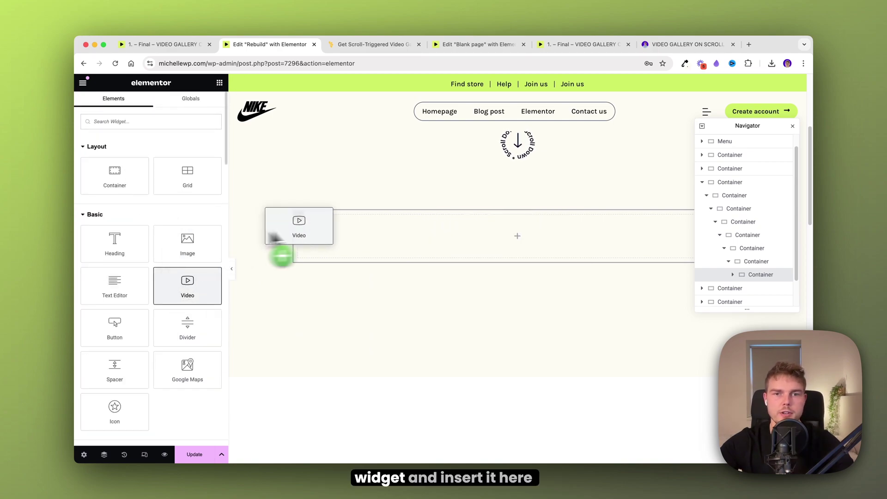
Step: Add a Video widget with Autoplay, Play On Mobile, Mute and Loop on, and Player Controls hidden
{"action": "left_click_drag", "start_coordinate": [366, 232], "coordinate": [366, 233]}
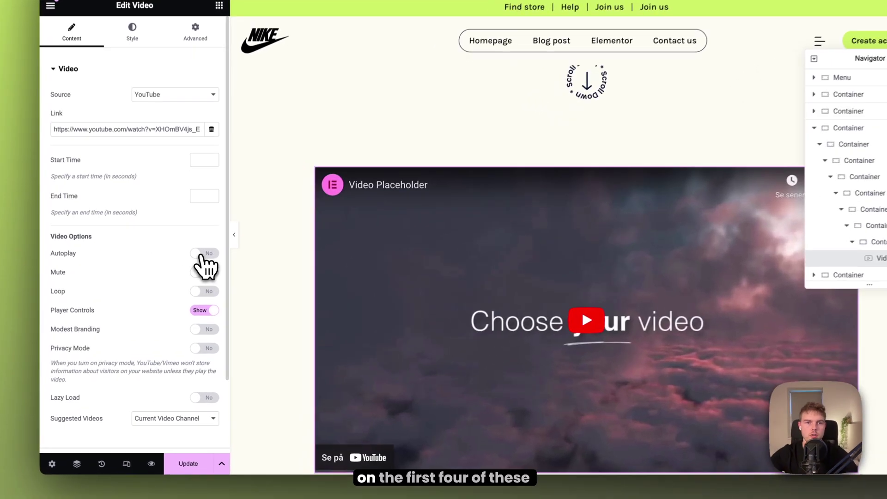
{"action": "left_click", "coordinate": [207, 283]}
{"action": "left_click", "coordinate": [208, 299]}
{"action": "left_click", "coordinate": [207, 288]}
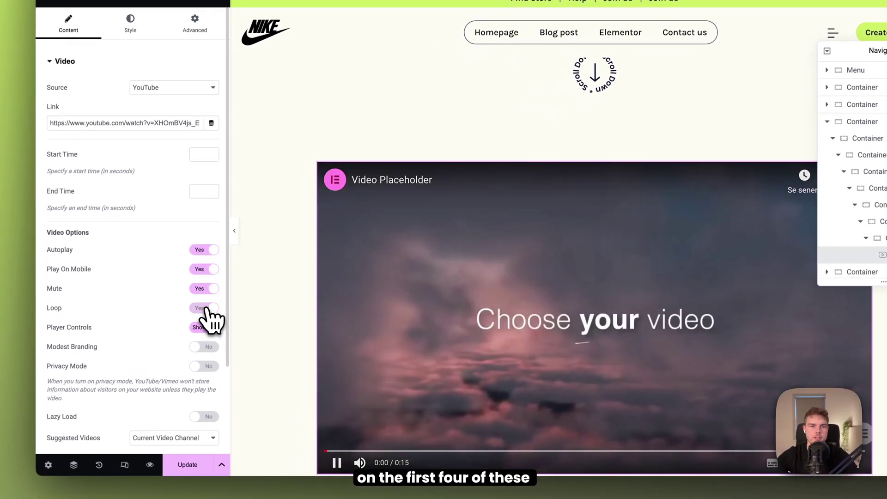
{"action": "left_click", "coordinate": [210, 308]}
{"action": "left_click", "coordinate": [206, 327]}
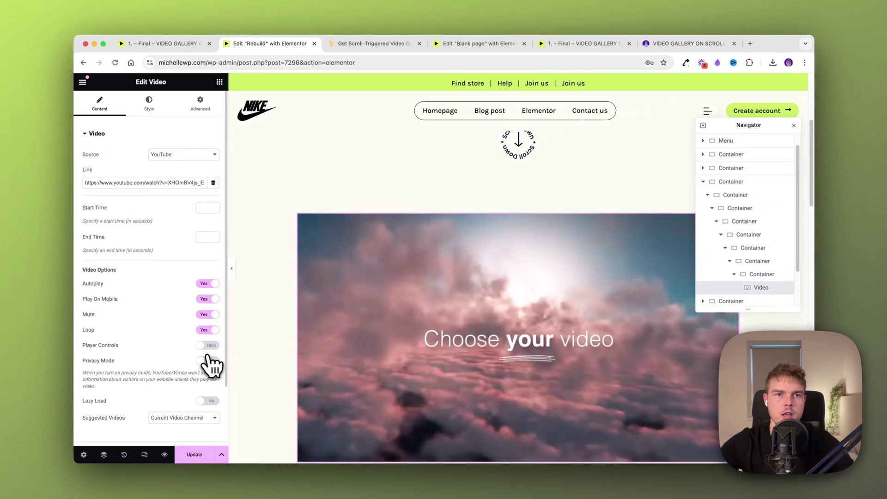
Step: Switch the video source to Self Hosted and pick a clip from the media library
{"action": "left_click", "coordinate": [157, 103]}
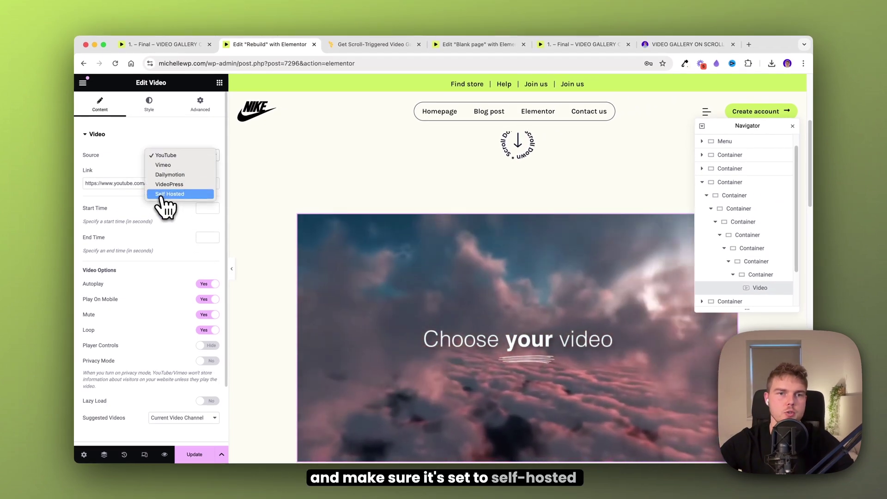
{"action": "left_click", "coordinate": [165, 194]}
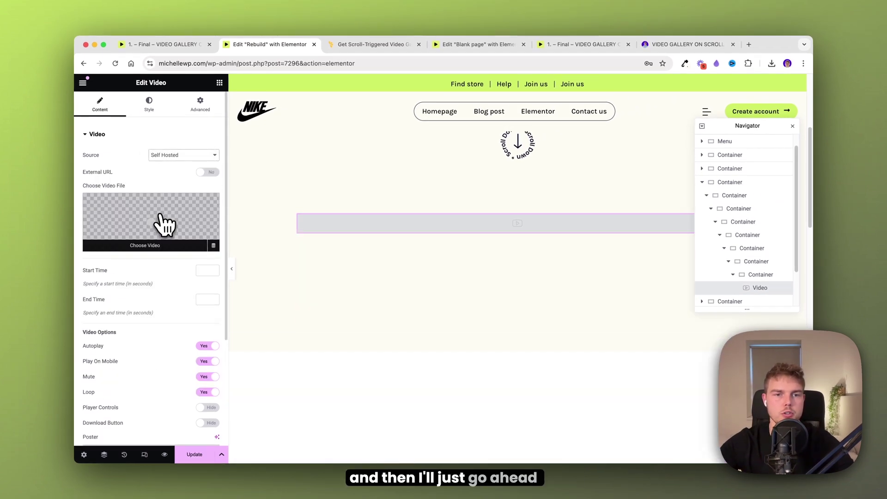
{"action": "left_click", "coordinate": [164, 224]}
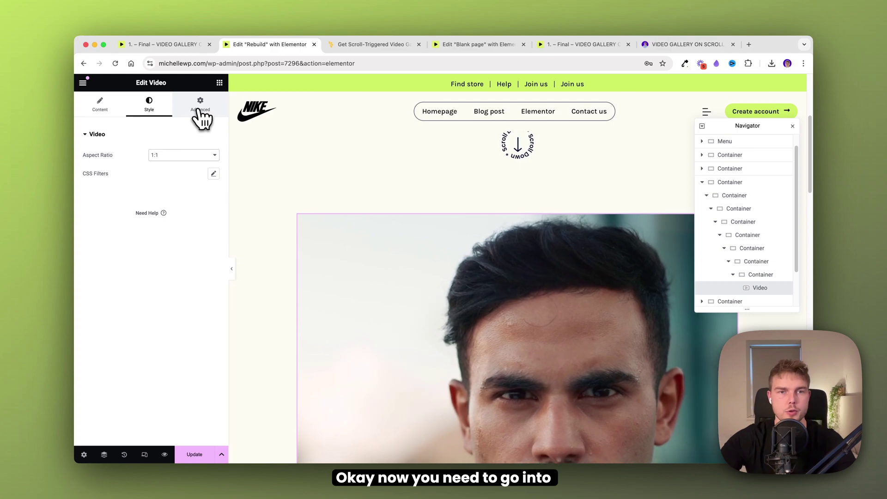
{"action": "left_click", "coordinate": [199, 111]}
{"action": "left_click_drag", "start_coordinate": [135, 392], "coordinate": [91, 393]}
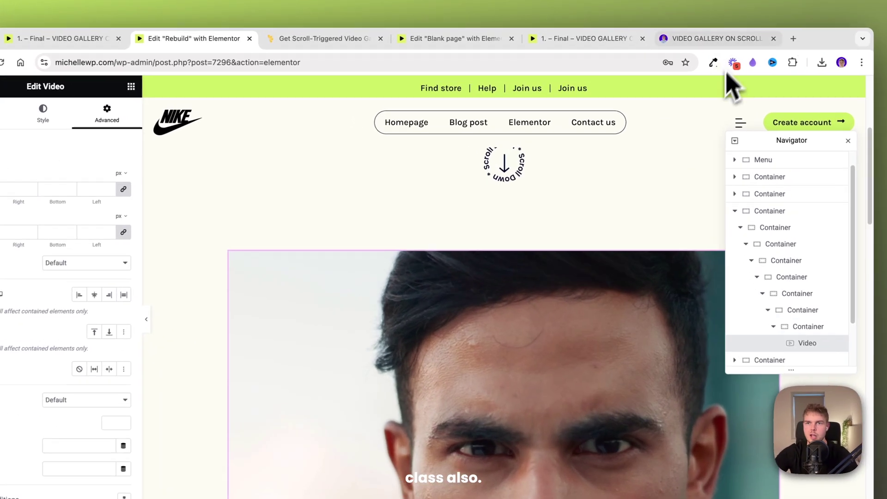
Step: Enter 'video-list' in the Video widget's CSS Classes field
{"action": "left_click", "coordinate": [716, 39]}
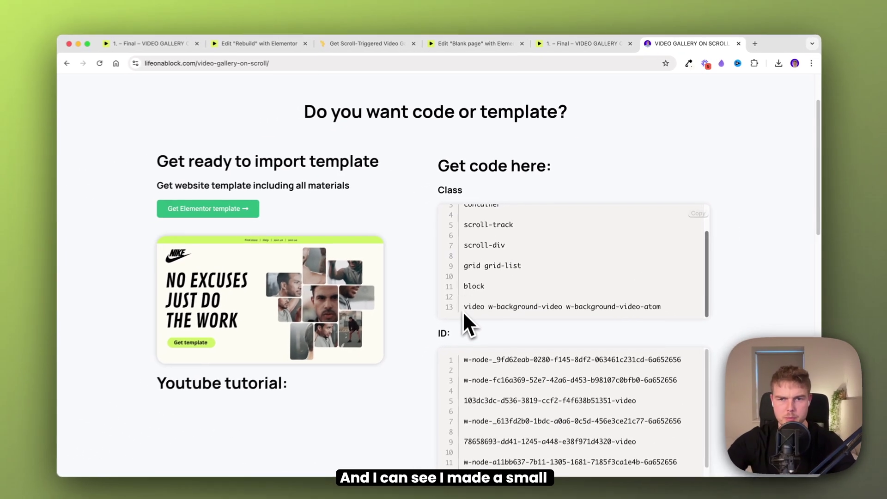
{"action": "double_click", "coordinate": [445, 359]}
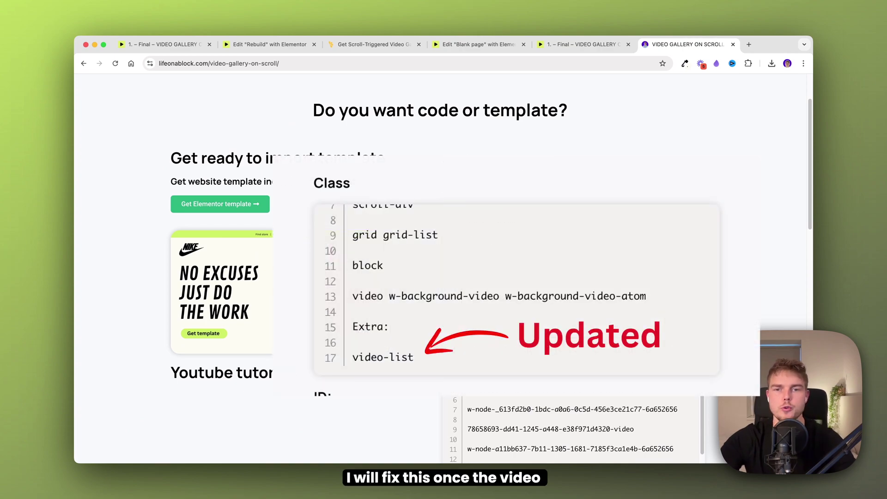
{"action": "left_click", "coordinate": [267, 45]}
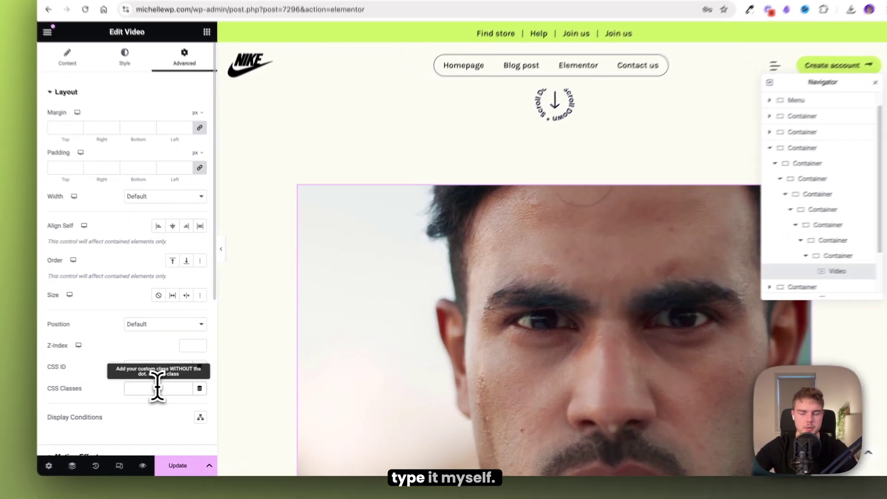
{"action": "left_click", "coordinate": [157, 389]}
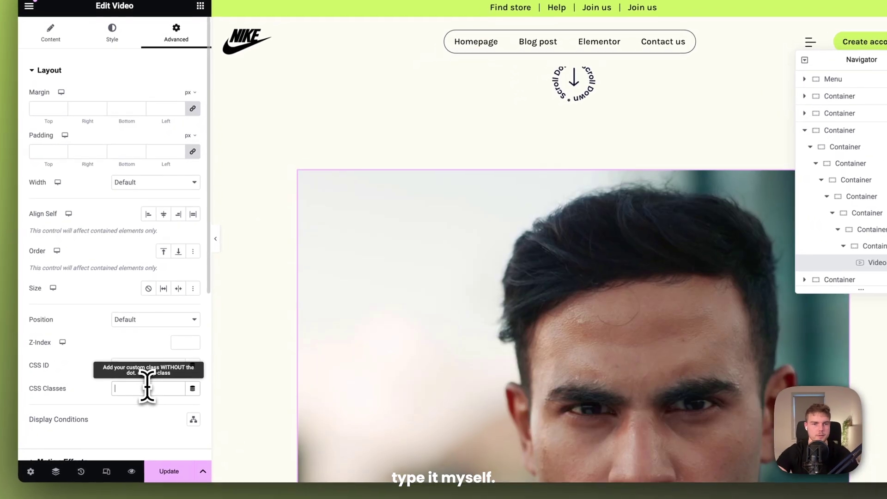
{"action": "type", "text": "video-list"}
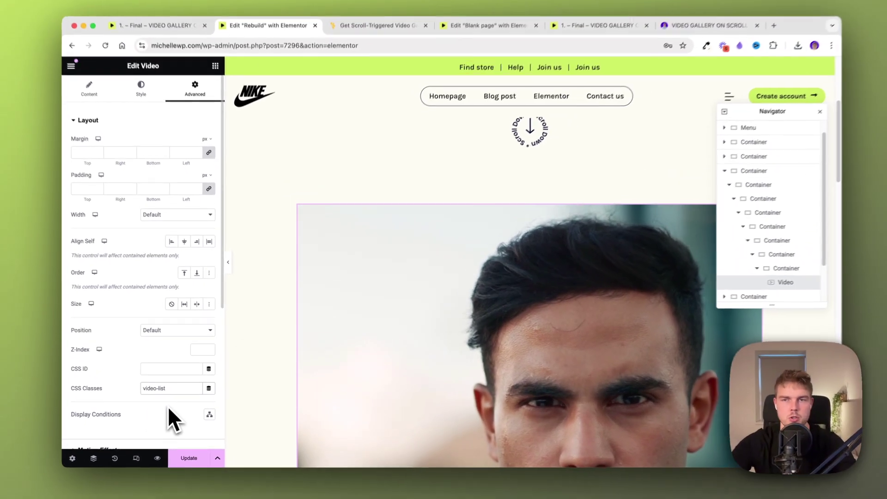
{"action": "scroll", "coordinate": [143, 351], "scroll_direction": "down", "scroll_amount": 3}
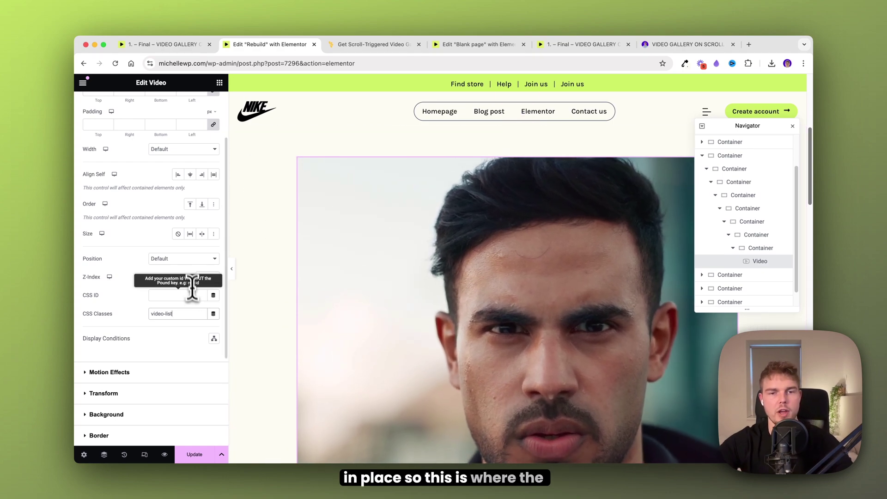
Step: Search for the HTML widget and place it beneath the video
{"action": "left_click", "coordinate": [219, 83]}
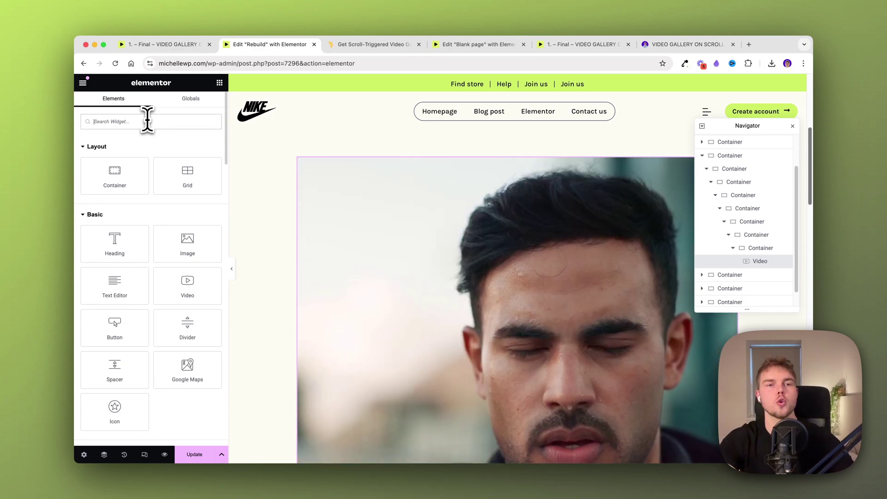
{"action": "type", "text": "HTML"}
{"action": "left_click_drag", "start_coordinate": [138, 142], "coordinate": [469, 280]}
{"action": "left_click_drag", "start_coordinate": [120, 157], "coordinate": [515, 356]}
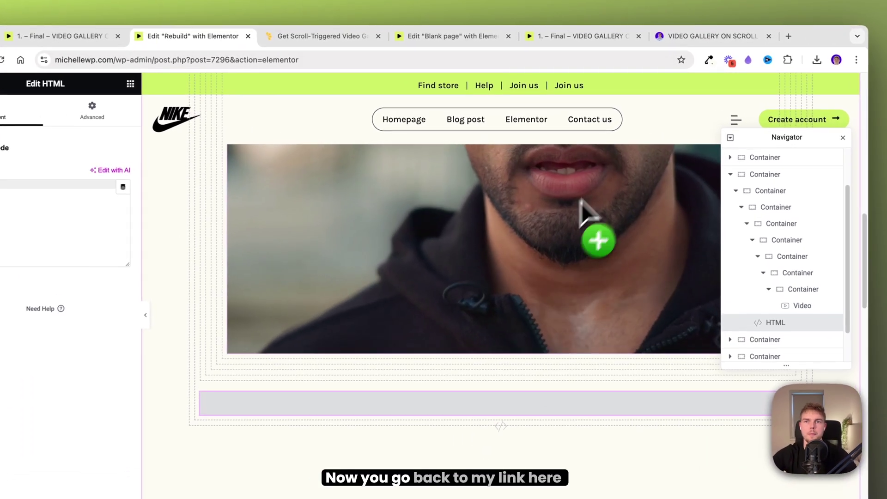
Step: Paste the gallery's CSS block from the code page into the HTML widget
{"action": "left_click", "coordinate": [695, 41]}
{"action": "scroll", "coordinate": [730, 284], "scroll_direction": "down", "scroll_amount": 6}
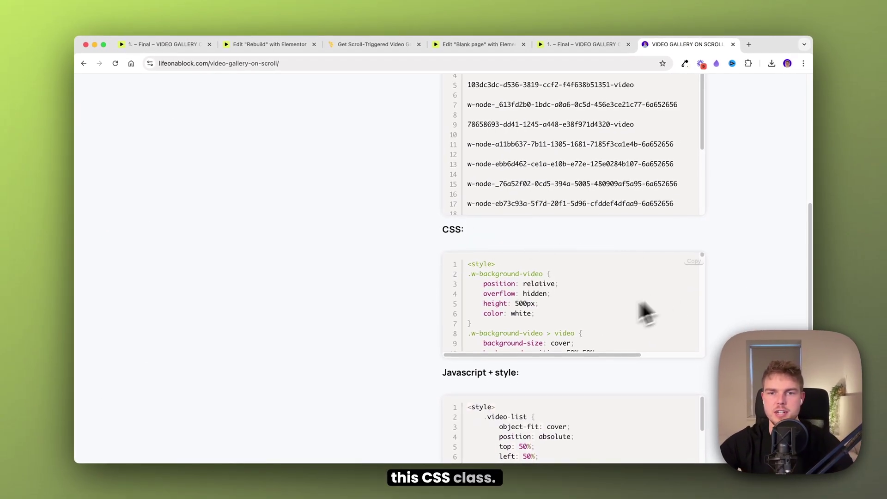
{"action": "scroll", "coordinate": [547, 286], "scroll_direction": "up", "scroll_amount": 10}
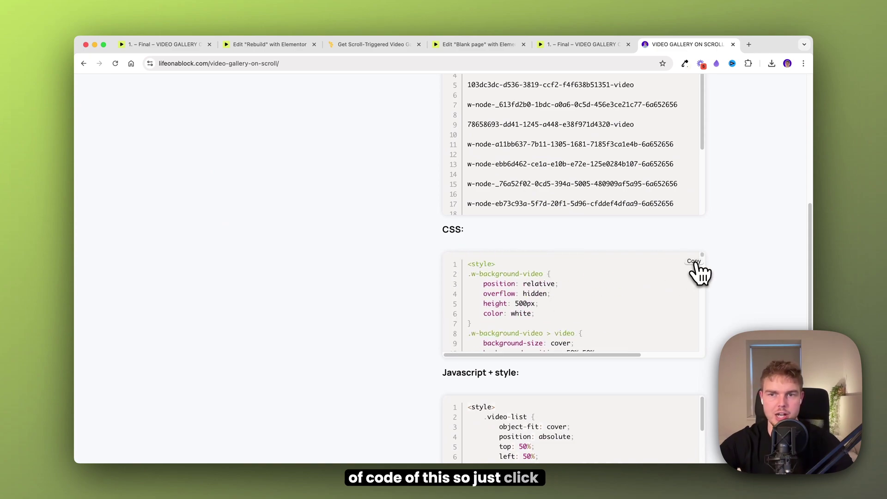
{"action": "left_click", "coordinate": [268, 47]}
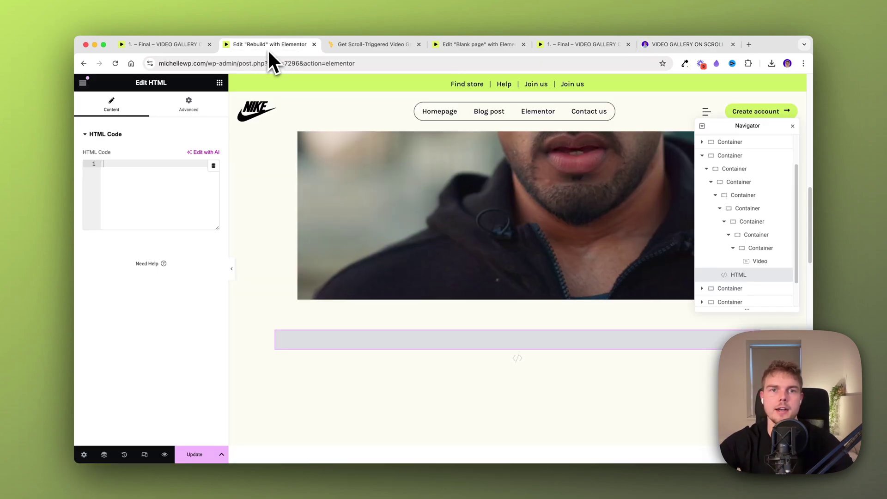
{"action": "key", "text": "super+v"}
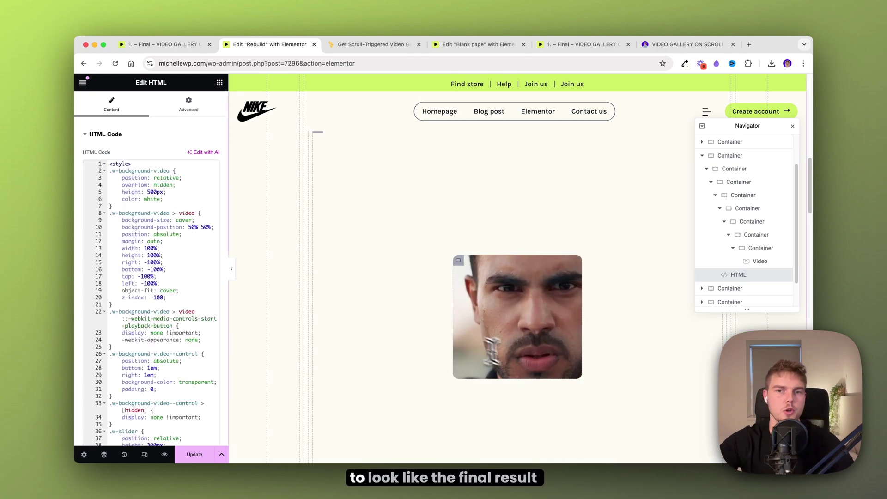
{"action": "scroll", "coordinate": [531, 364], "scroll_direction": "down", "scroll_amount": 5}
{"action": "scroll", "coordinate": [532, 364], "scroll_direction": "up", "scroll_amount": 5}
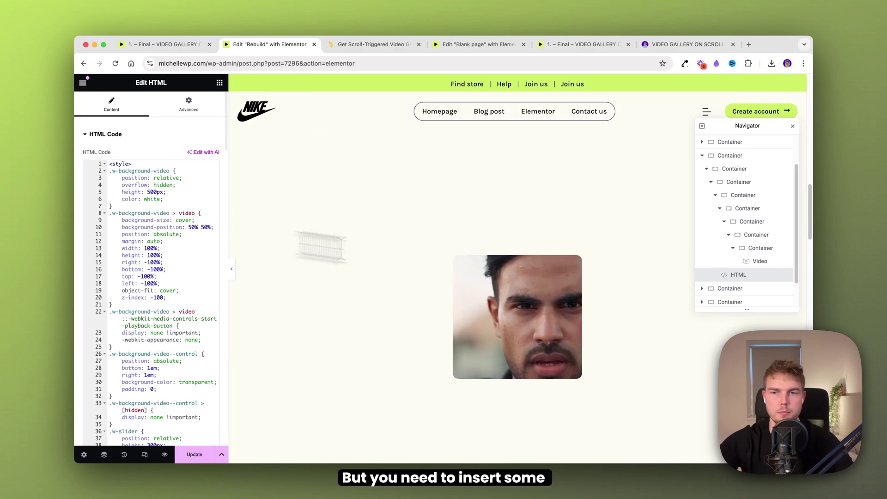
Step: Duplicate the HTML widget in the Navigator and clear the copy's code
{"action": "right_click", "coordinate": [739, 275]}
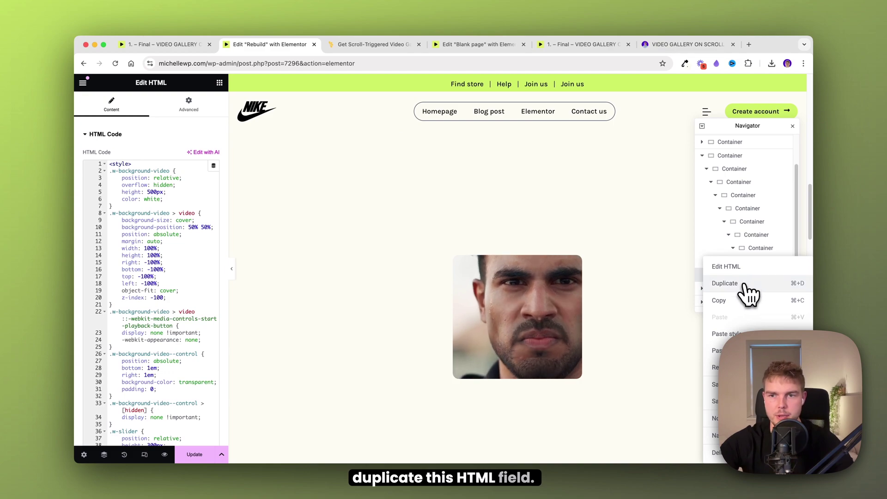
{"action": "left_click", "coordinate": [748, 285]}
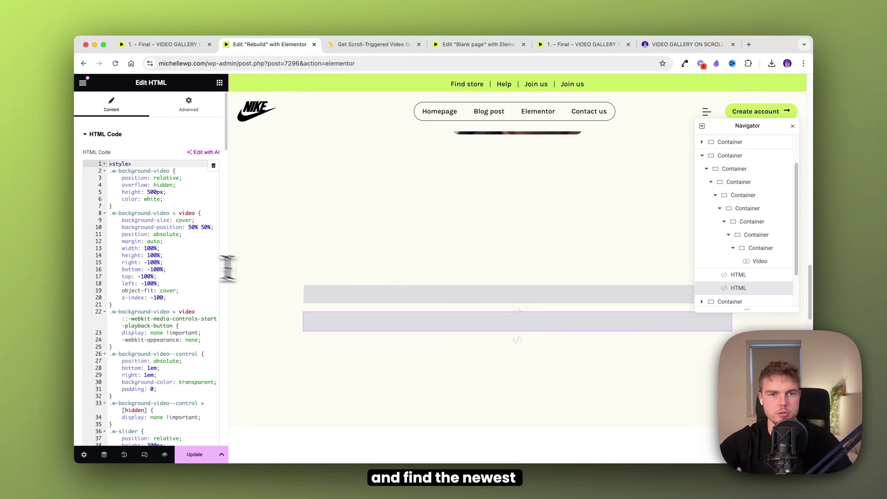
{"action": "left_click", "coordinate": [174, 248]}
{"action": "key", "text": "super+a"}
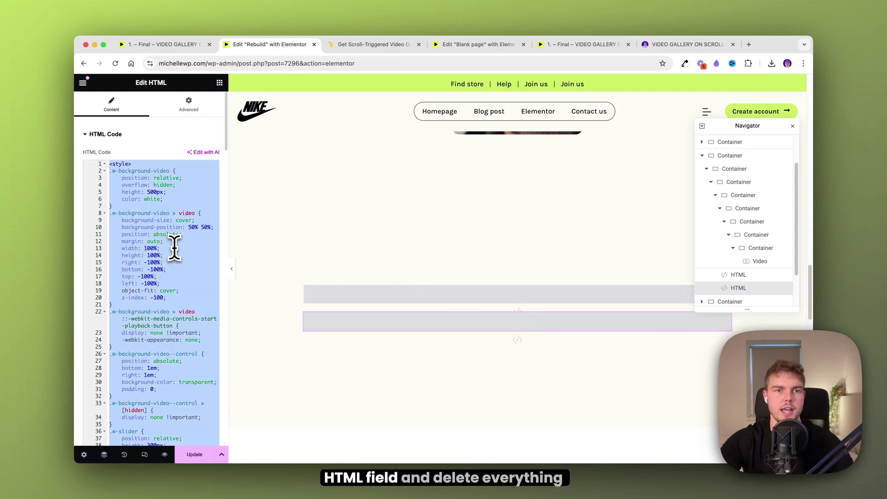
{"action": "key", "text": "BackSpace"}
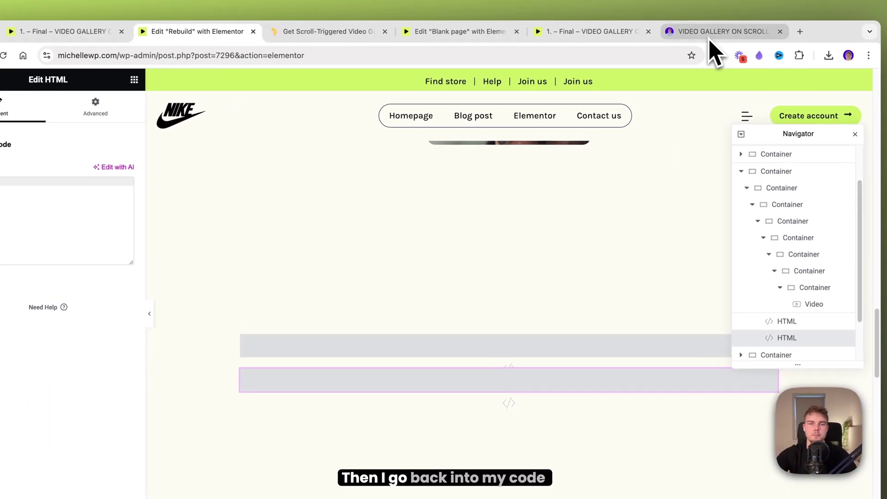
Step: Paste the Javascript + style snippet from the code page into the duplicate
{"action": "left_click", "coordinate": [687, 44]}
{"action": "scroll", "coordinate": [767, 305], "scroll_direction": "down", "scroll_amount": 5}
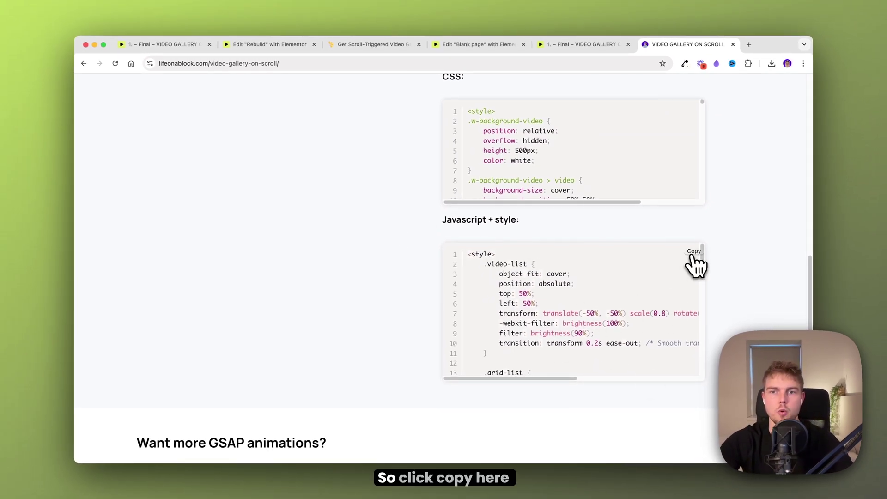
{"action": "left_click", "coordinate": [271, 44]}
{"action": "key", "text": "super+v"}
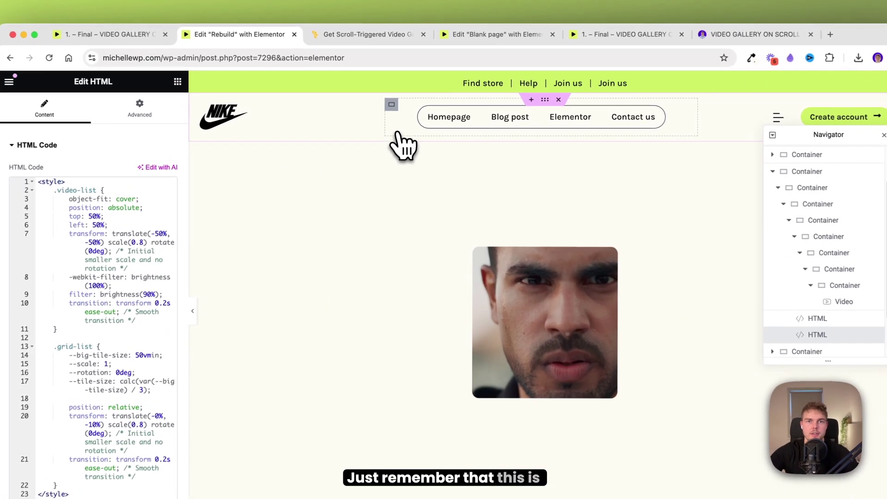
{"action": "left_click", "coordinate": [375, 44]}
{"action": "scroll", "coordinate": [460, 284], "scroll_direction": "up", "scroll_amount": 5}
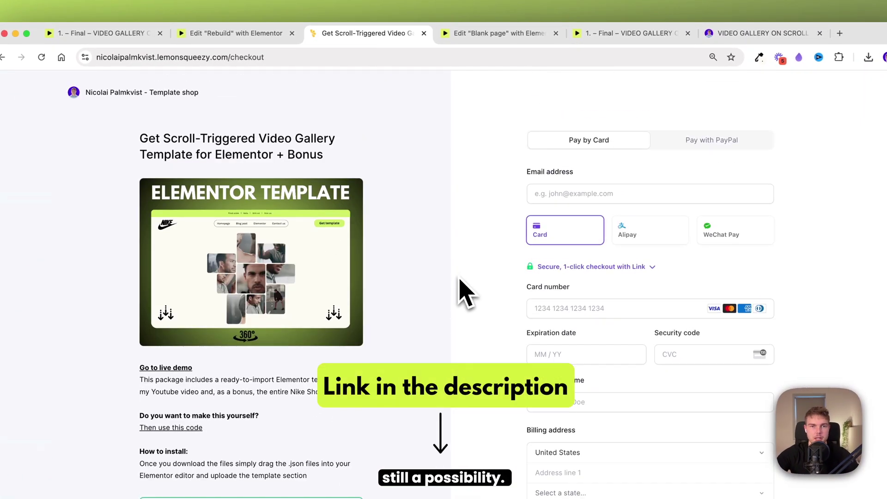
{"action": "scroll", "coordinate": [419, 314], "scroll_direction": "down", "scroll_amount": 5}
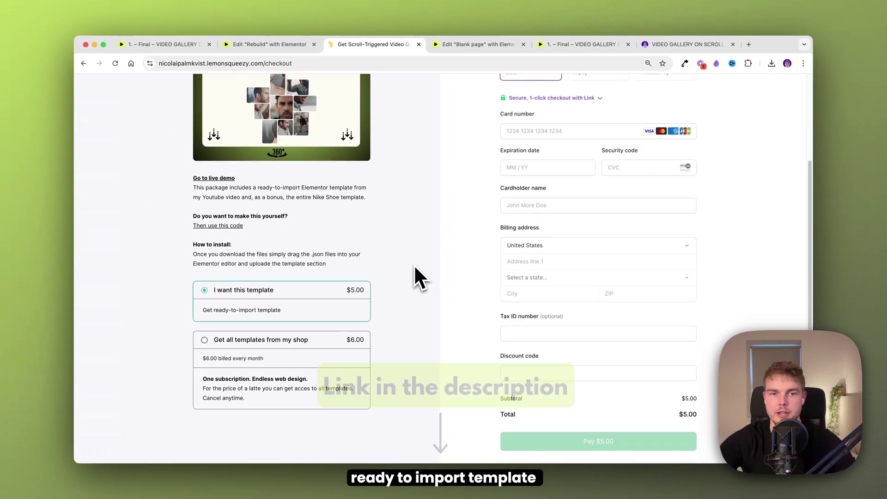
{"action": "left_click", "coordinate": [228, 328]}
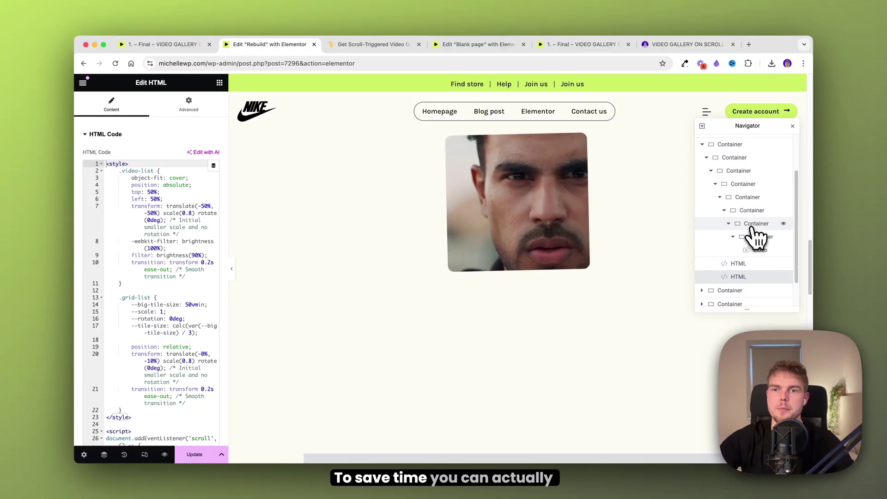
Step: Rename the video's wrapper container to 'Video 1' in the Navigator
{"action": "double_click", "coordinate": [752, 226]}
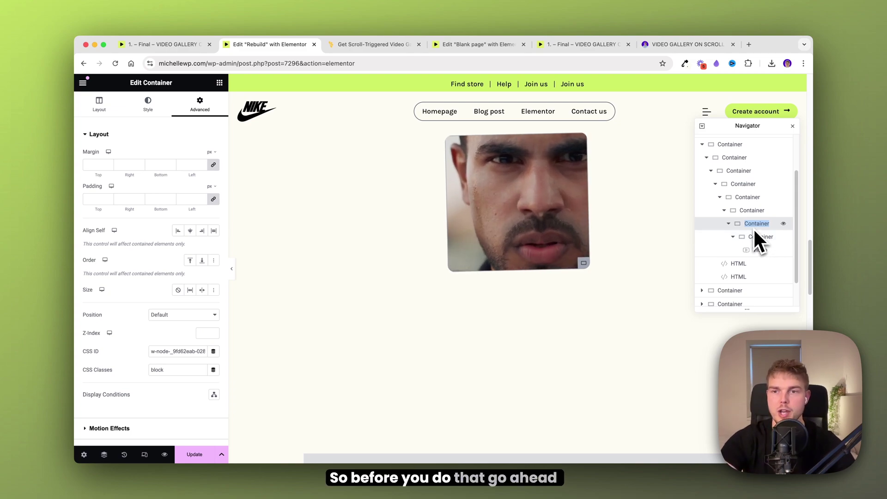
{"action": "type", "text": "Vid"}
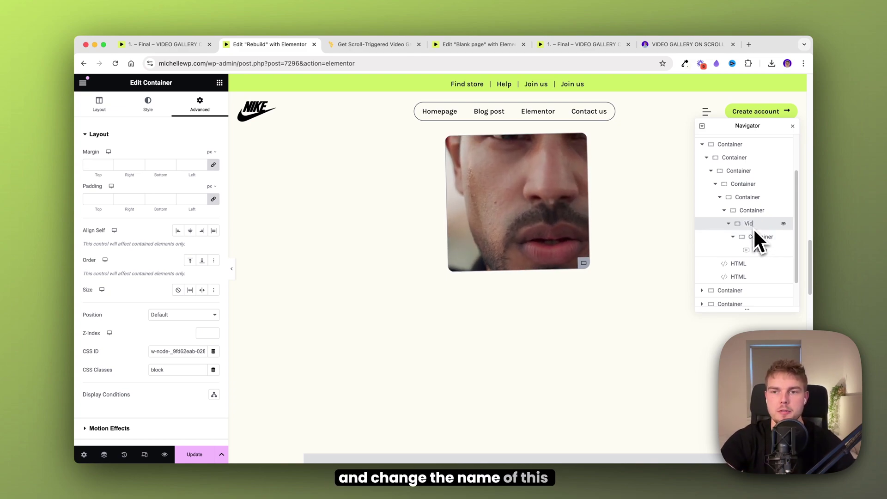
{"action": "type", "text": "eo 1"}
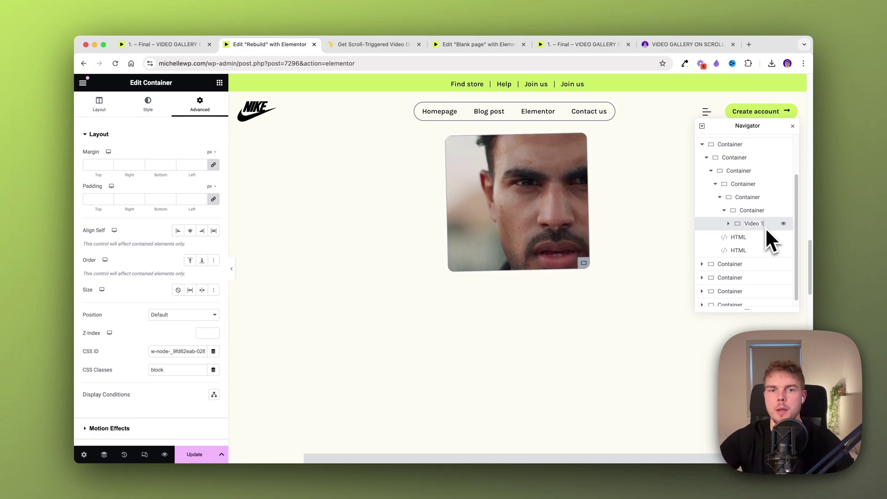
{"action": "left_click_drag", "start_coordinate": [748, 223], "coordinate": [441, 268]}
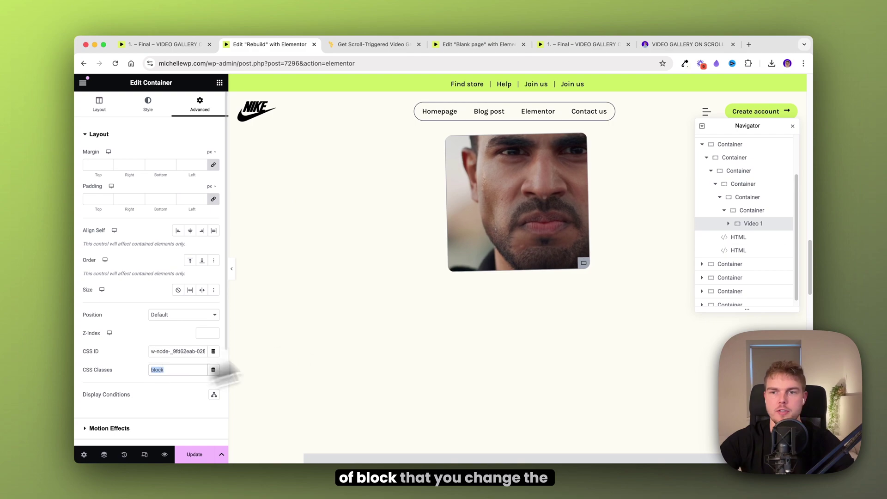
Step: Duplicate the Video 1 container and rename the copy 'Video 2'
{"action": "right_click", "coordinate": [757, 231]}
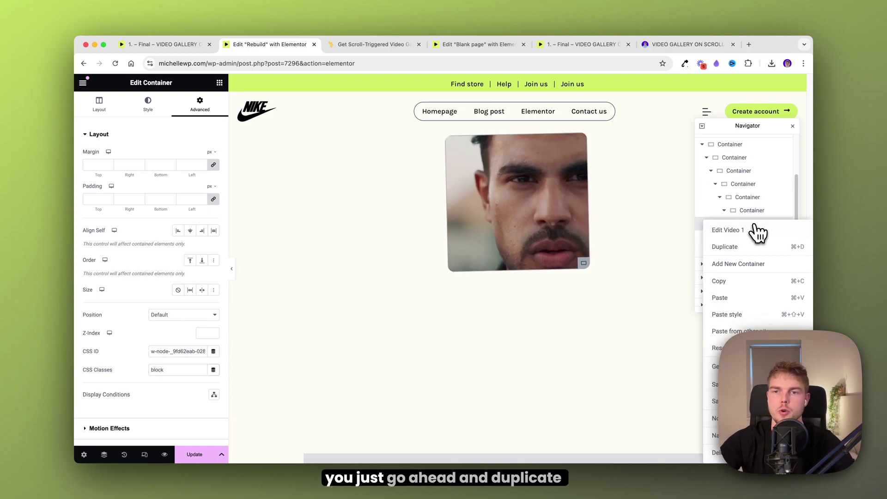
{"action": "left_click", "coordinate": [745, 247]}
{"action": "double_click", "coordinate": [762, 237]}
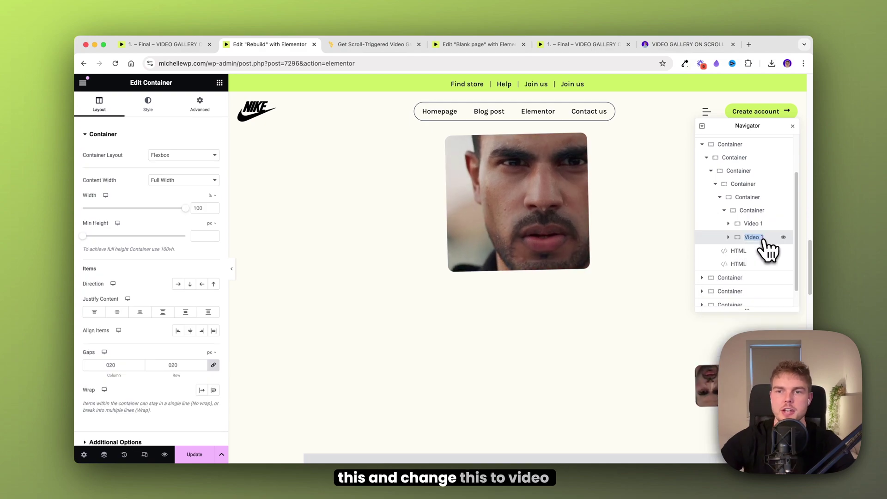
{"action": "type", "text": "2"}
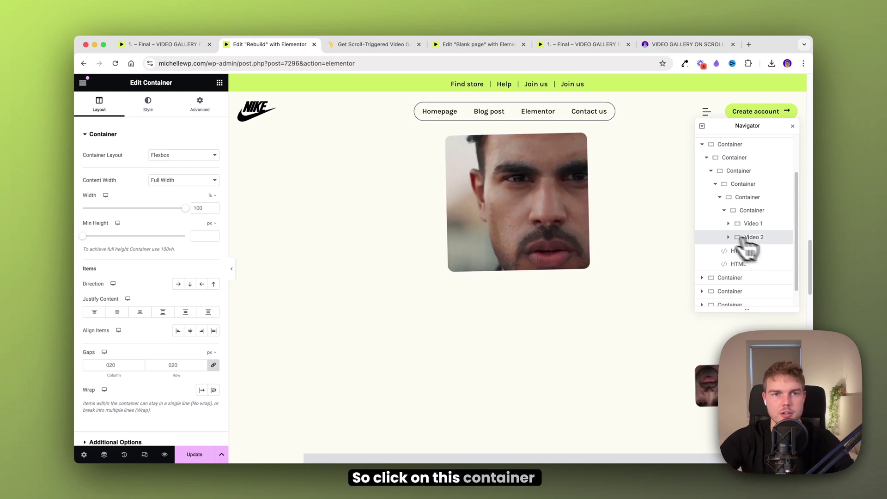
{"action": "left_click", "coordinate": [200, 105]}
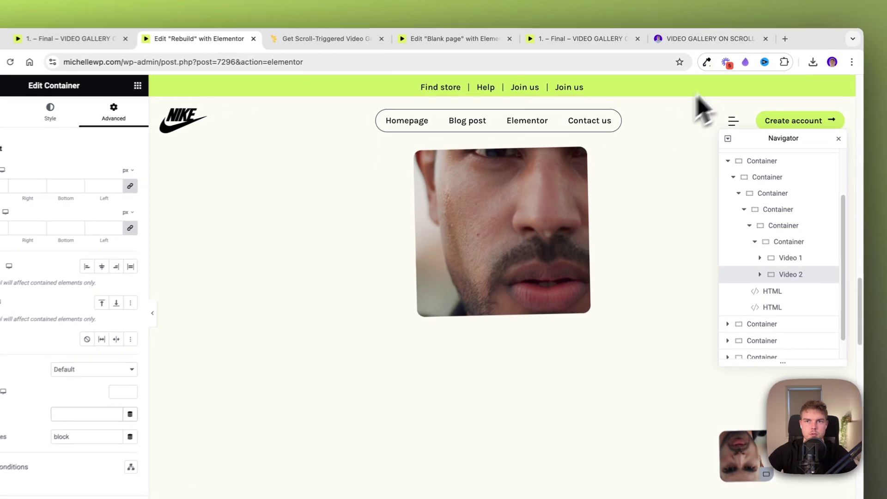
{"action": "left_click", "coordinate": [679, 45]}
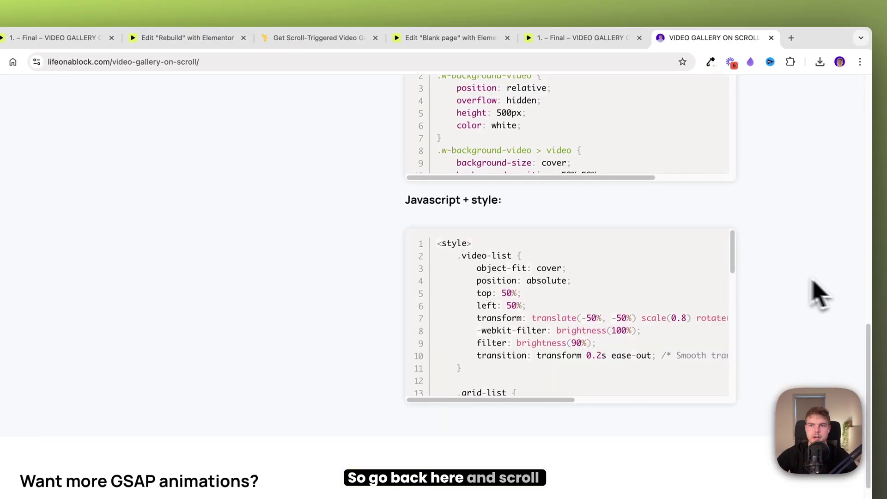
Step: Copy the second w-node ID from the list and paste it as Video 2's CSS ID
{"action": "left_click_drag", "start_coordinate": [824, 301], "coordinate": [795, 173]}
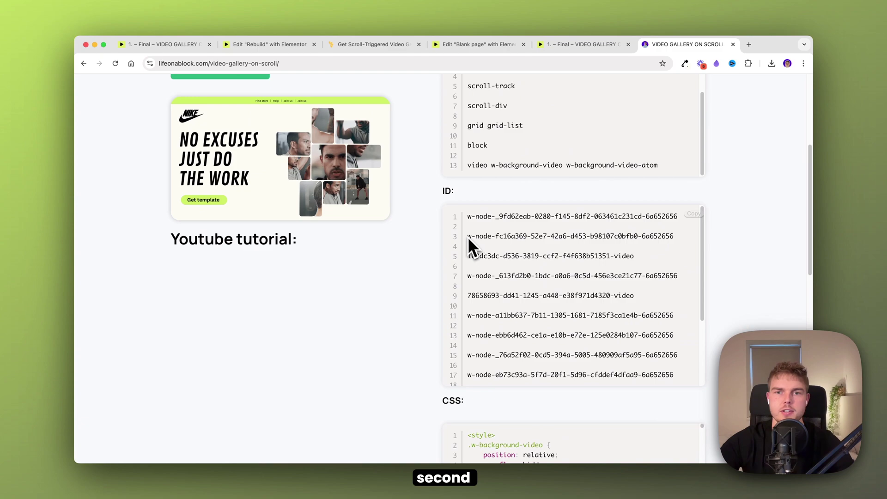
{"action": "left_click_drag", "start_coordinate": [467, 236], "coordinate": [569, 236]}
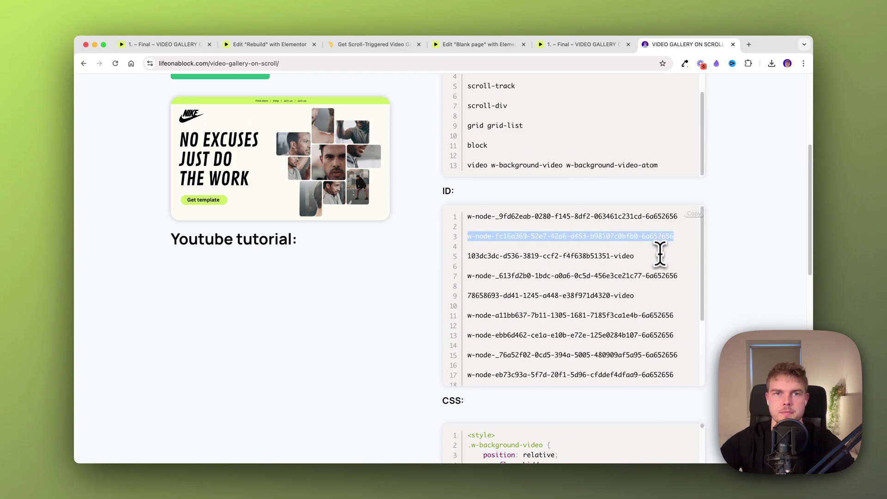
{"action": "left_click", "coordinate": [300, 45]}
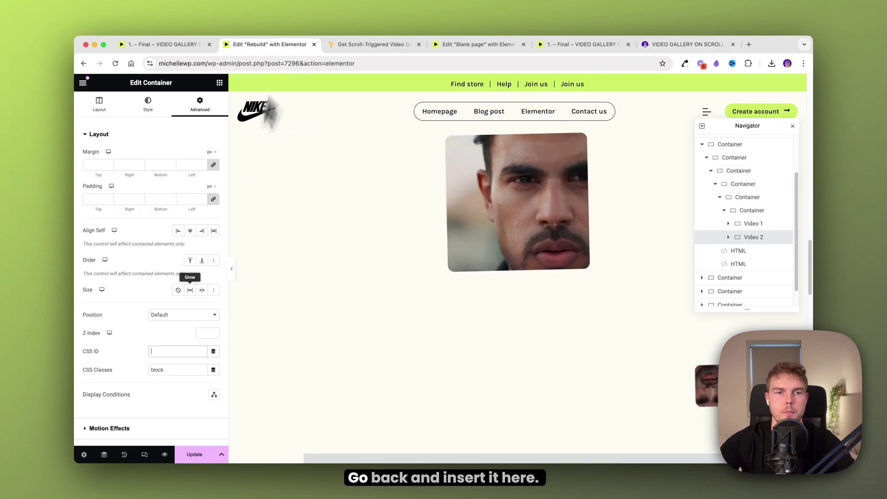
{"action": "left_click", "coordinate": [165, 352]}
{"action": "type", "text": "w-node-fc16a369-52e7-42a6-d453-b98107c0bfb0-6a652656"}
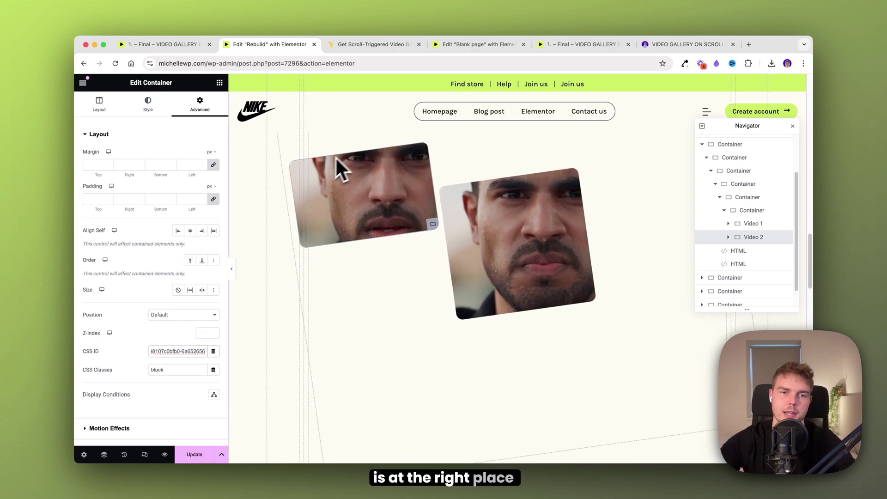
{"action": "triple_click", "coordinate": [177, 352]}
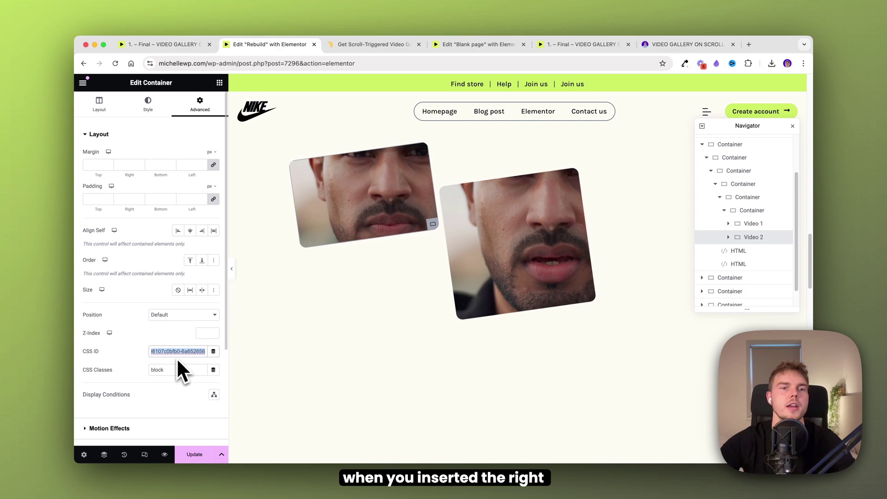
{"action": "left_click", "coordinate": [90, 372]}
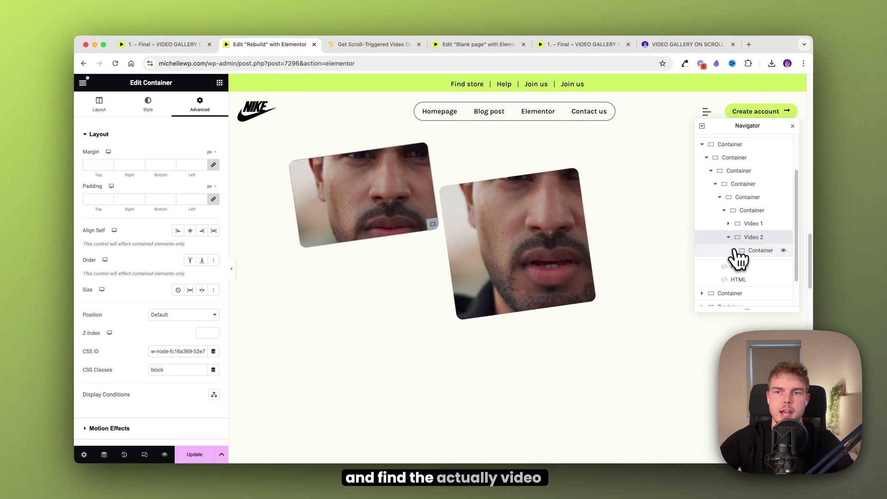
Step: Give Video 2's Video widget the CSS ID 103dc3dc-d536-3819-ccf2-f4f638b51351-video from line 5
{"action": "left_click", "coordinate": [733, 251]}
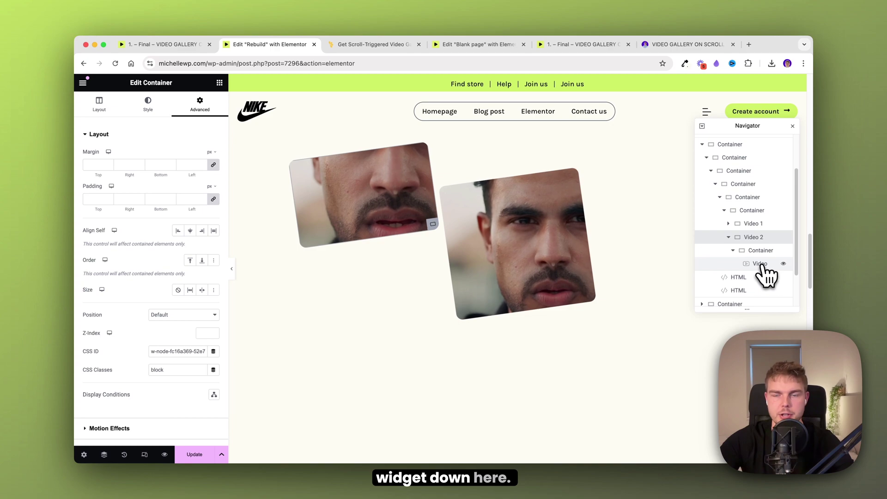
{"action": "left_click", "coordinate": [761, 267]}
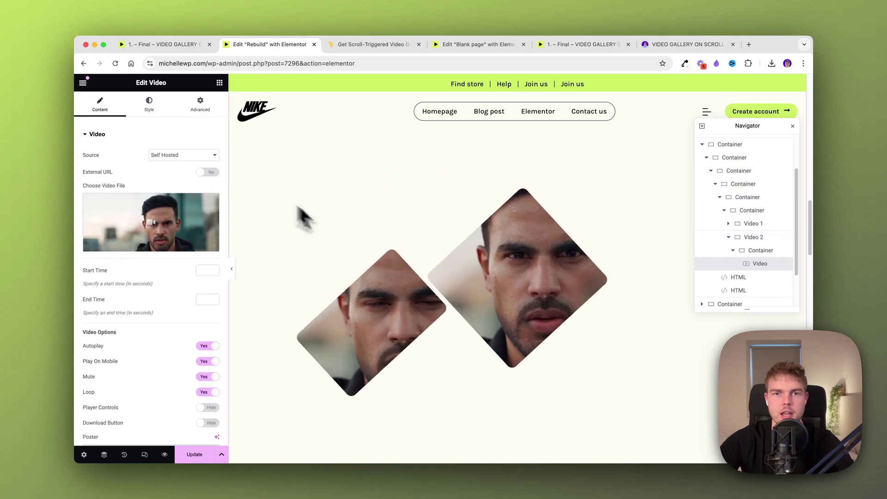
{"action": "left_click", "coordinate": [200, 107]}
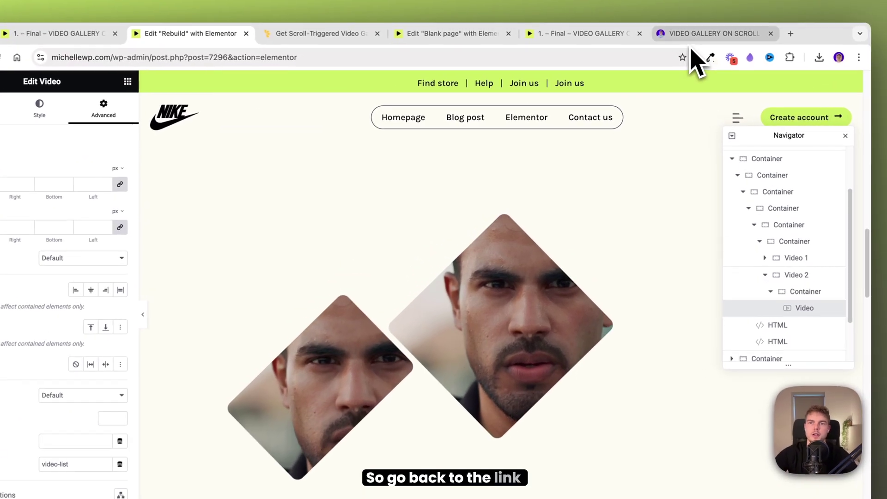
{"action": "left_click", "coordinate": [693, 35]}
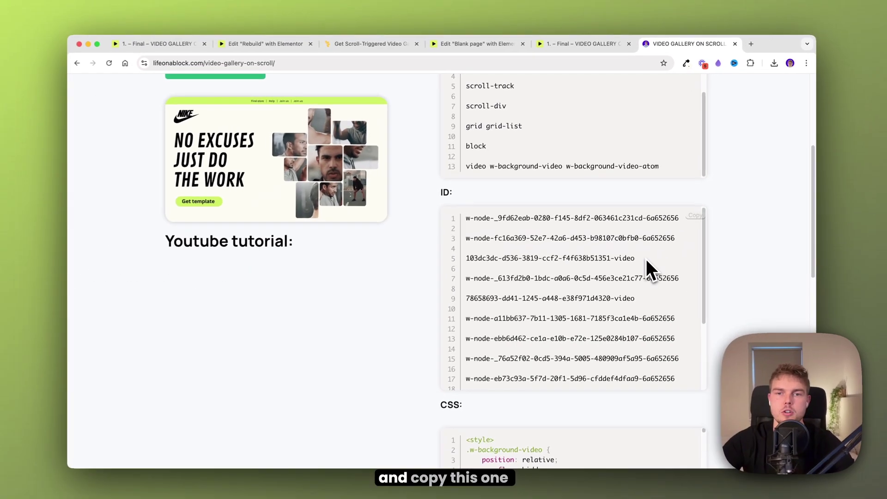
{"action": "left_click_drag", "start_coordinate": [638, 257], "coordinate": [468, 257]}
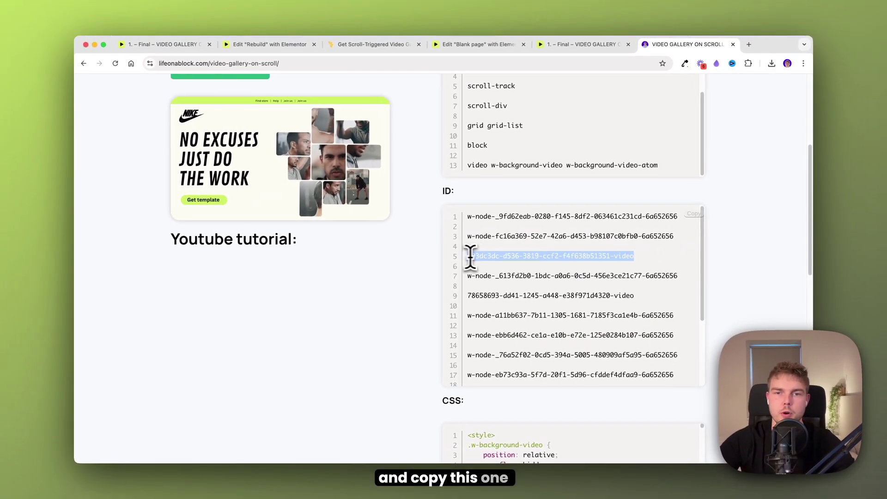
{"action": "left_click", "coordinate": [272, 45]}
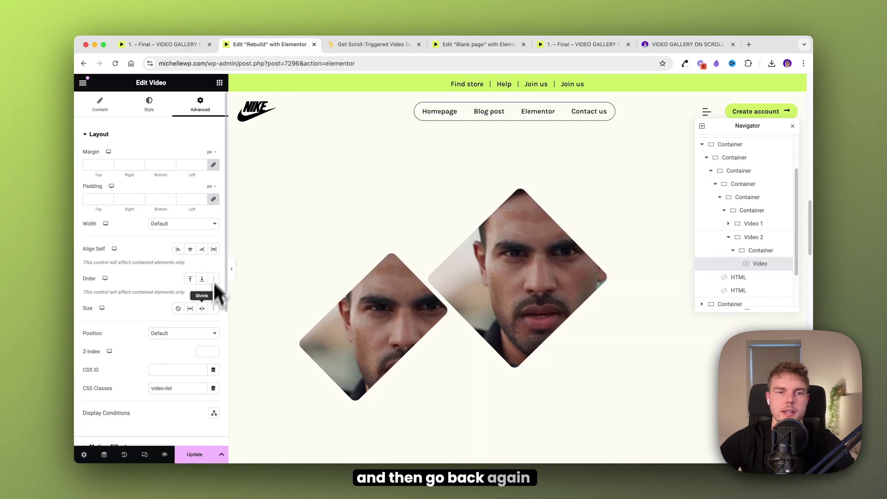
{"action": "left_click", "coordinate": [170, 370]}
{"action": "key", "text": "super+v"}
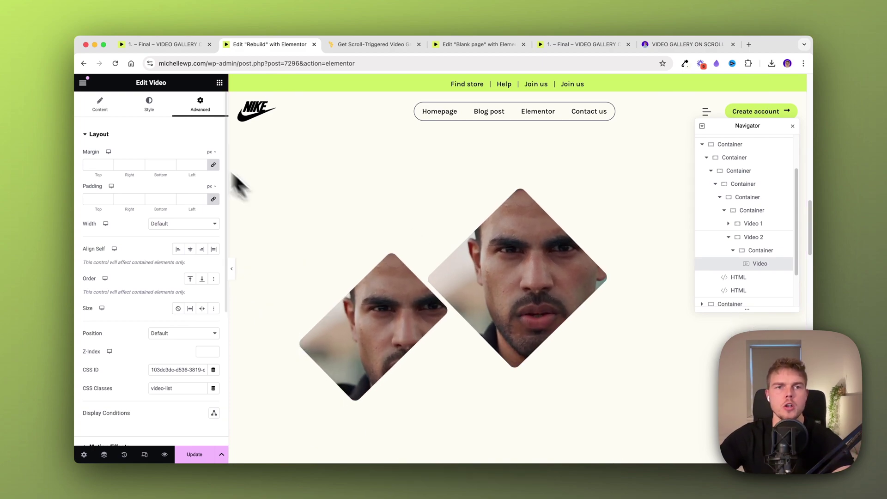
Step: Replace the Video 2 widget's clip with Video-2.mov from the media library
{"action": "left_click", "coordinate": [148, 105]}
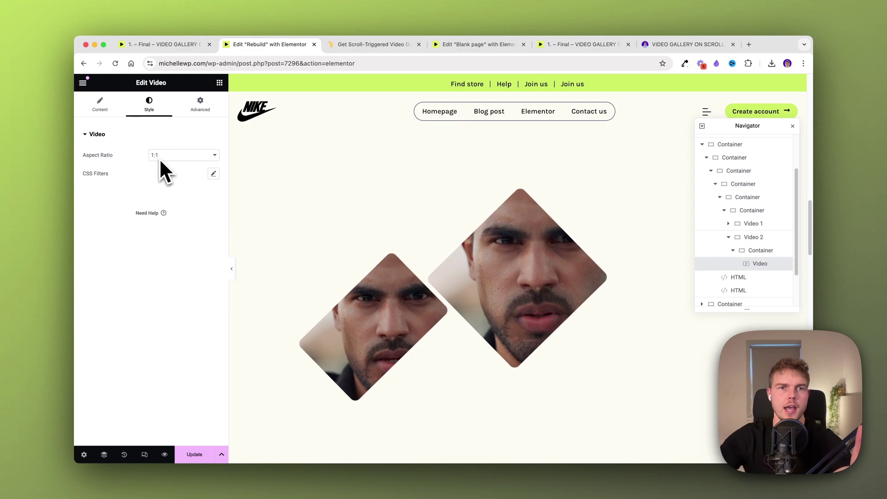
{"action": "left_click", "coordinate": [109, 113]}
{"action": "left_click", "coordinate": [167, 229]}
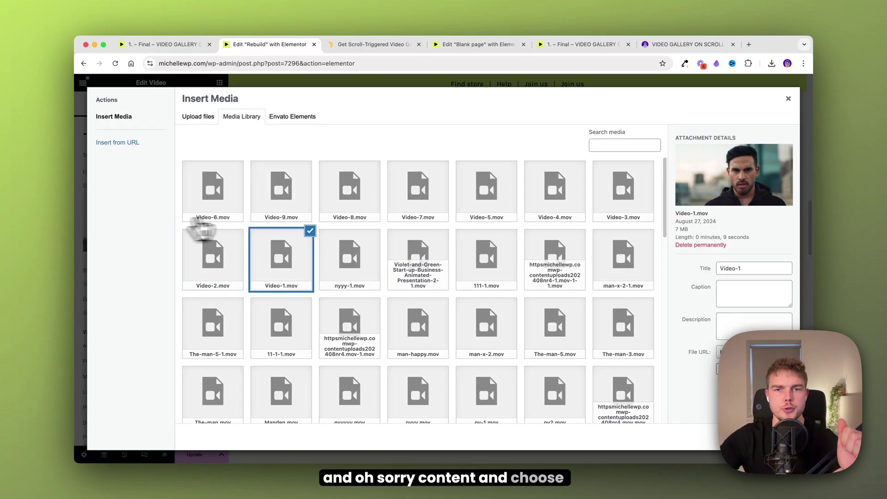
{"action": "left_click", "coordinate": [212, 259]}
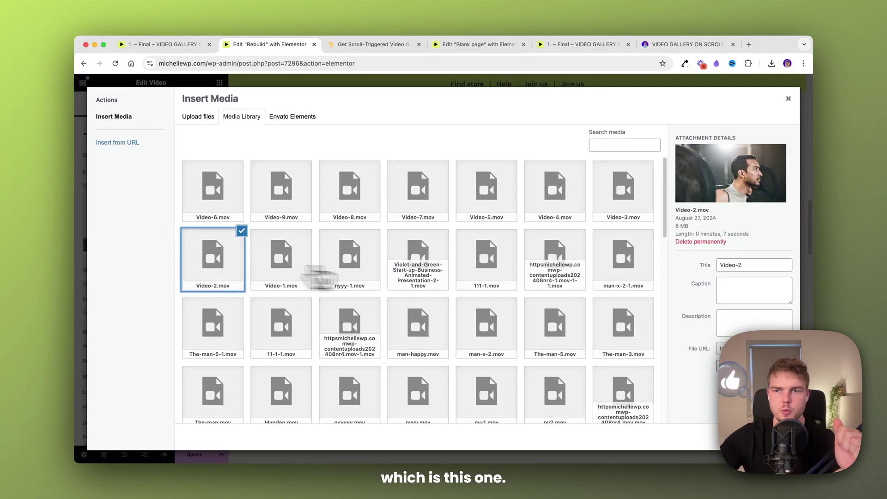
{"action": "left_click", "coordinate": [767, 436]}
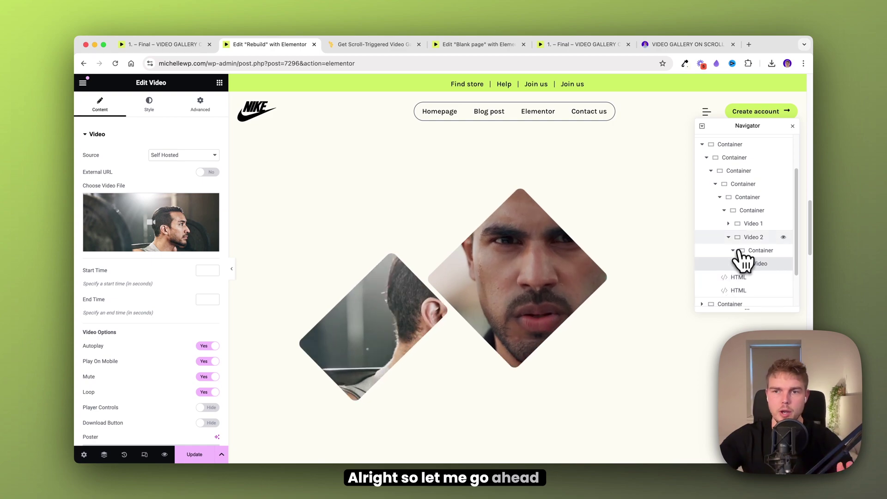
{"action": "left_click", "coordinate": [728, 237]}
{"action": "right_click", "coordinate": [740, 237]}
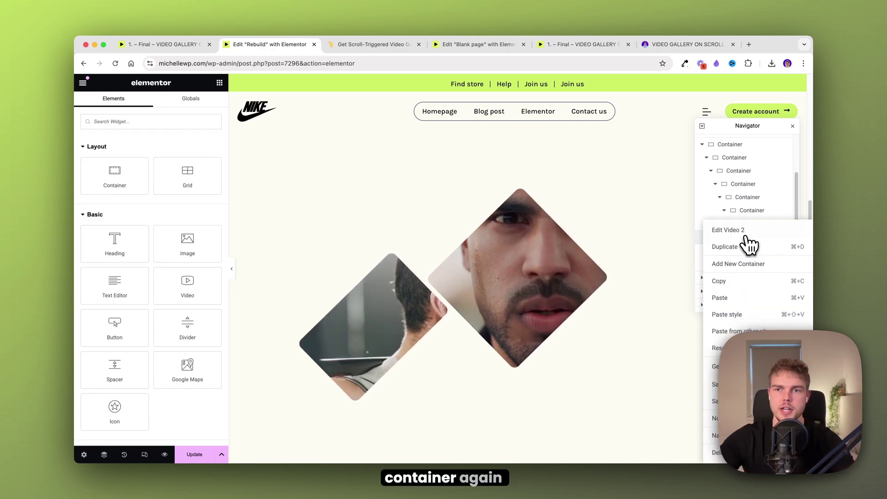
Step: Duplicate Video 2 into Video 3 with CSS ID w-node-_613fd2b0-1bdc-a0a6-0c5d-456e3ce21c77-6a652656
{"action": "left_click", "coordinate": [752, 248]}
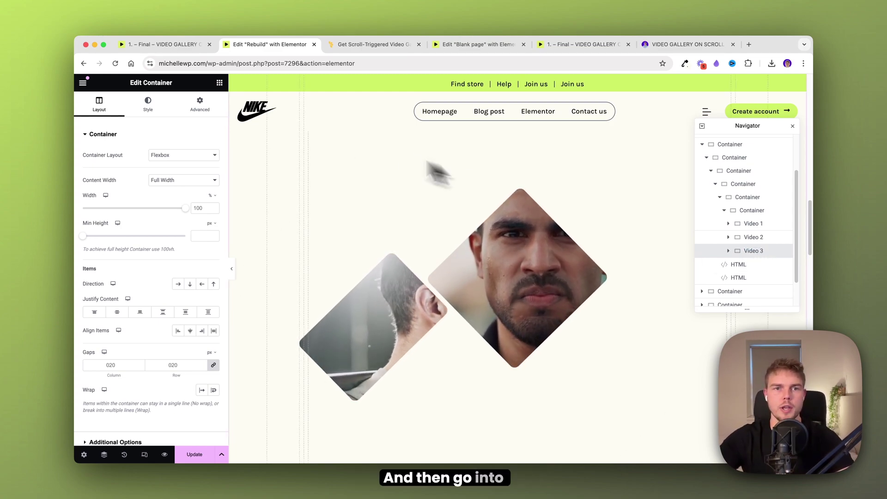
{"action": "left_click", "coordinate": [204, 106]}
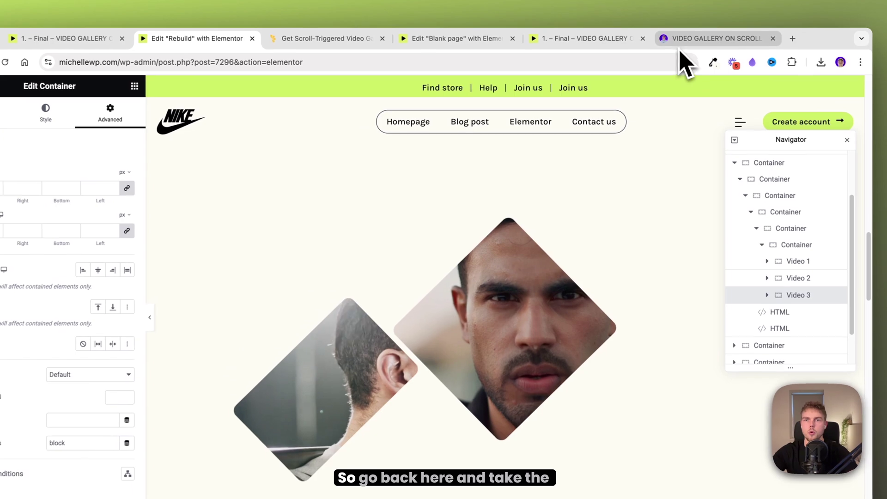
{"action": "left_click", "coordinate": [684, 45]}
{"action": "left_click_drag", "start_coordinate": [441, 329], "coordinate": [707, 331]}
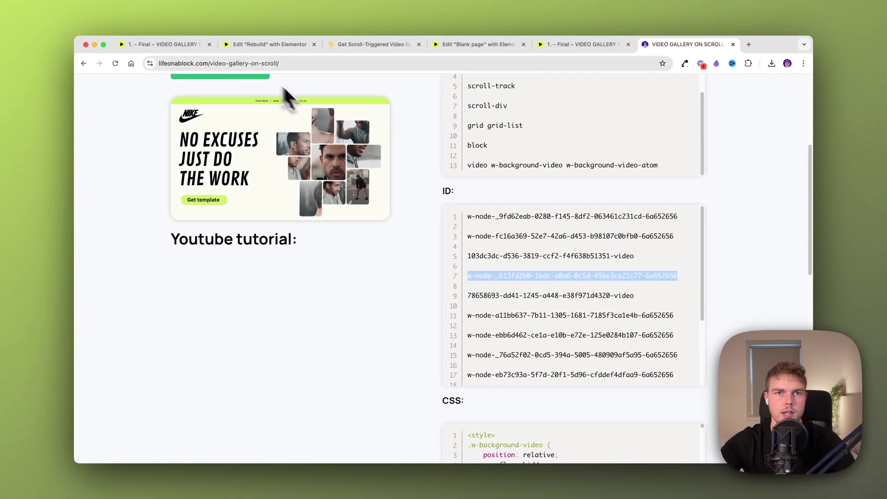
{"action": "left_click", "coordinate": [263, 45]}
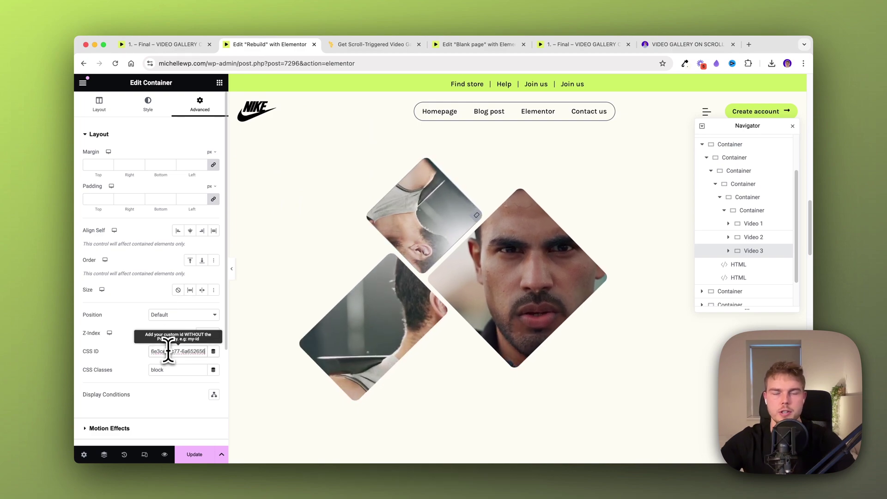
{"action": "left_click_drag", "start_coordinate": [107, 371], "coordinate": [131, 375]}
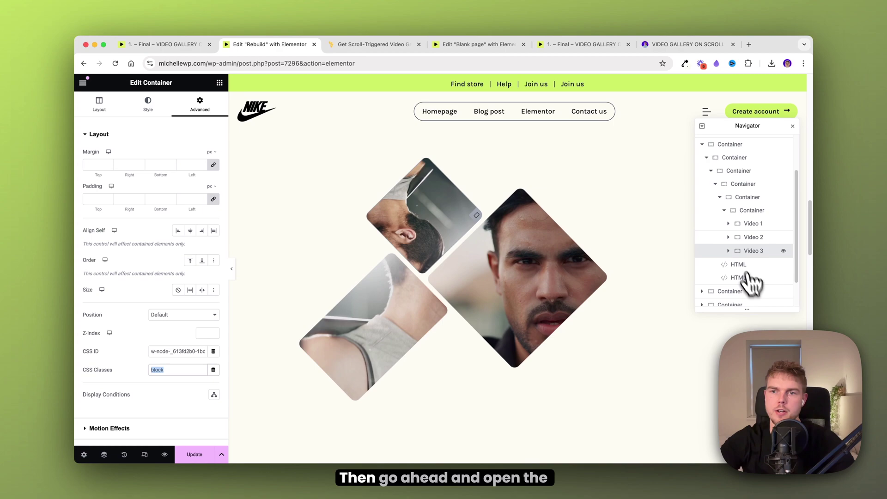
{"action": "scroll", "coordinate": [738, 273], "scroll_direction": "down", "scroll_amount": 1}
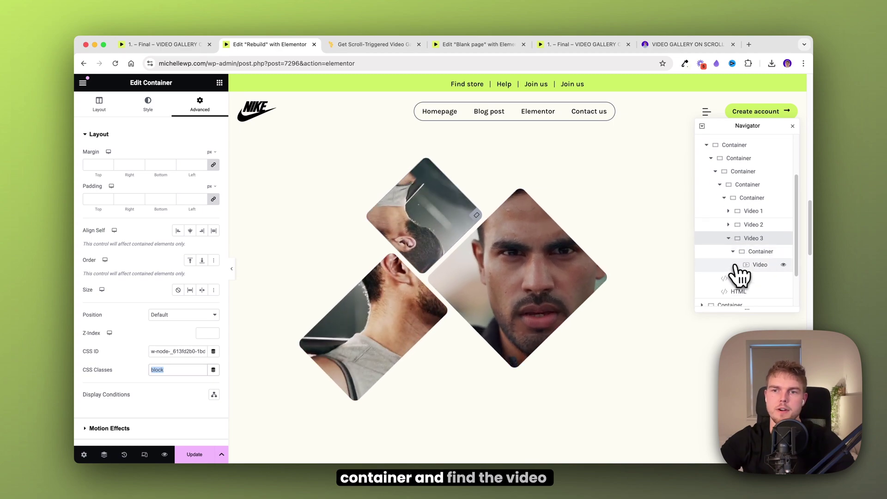
{"action": "left_click", "coordinate": [757, 264]}
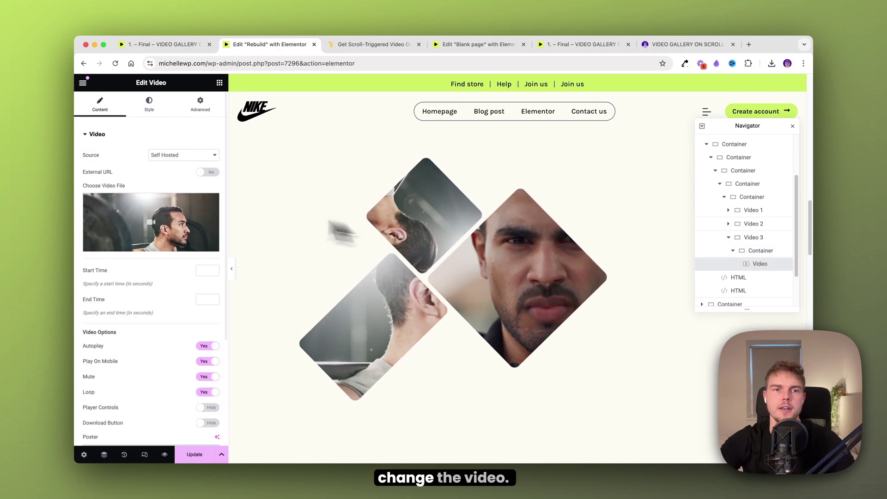
Step: Swap Video 3's clip and set its video CSS ID to 78658693-dd41-1245-a448-e38f971d4320-video
{"action": "left_click", "coordinate": [174, 223]}
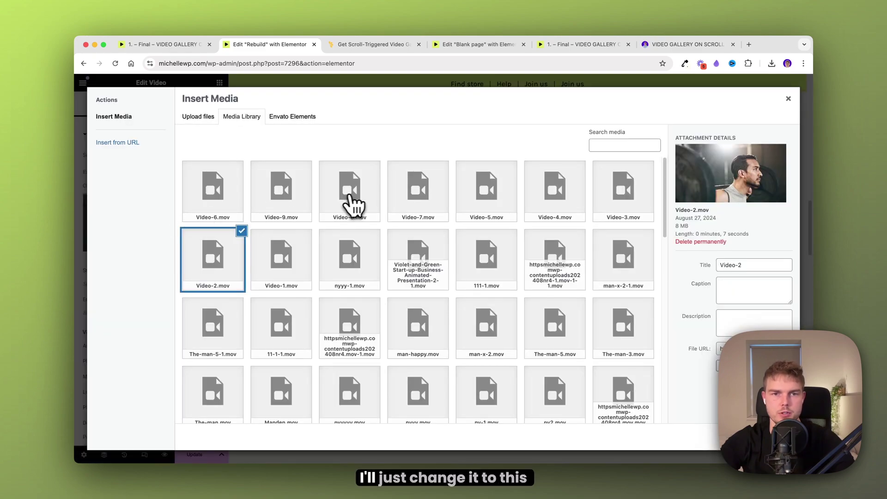
{"action": "left_click", "coordinate": [607, 198]}
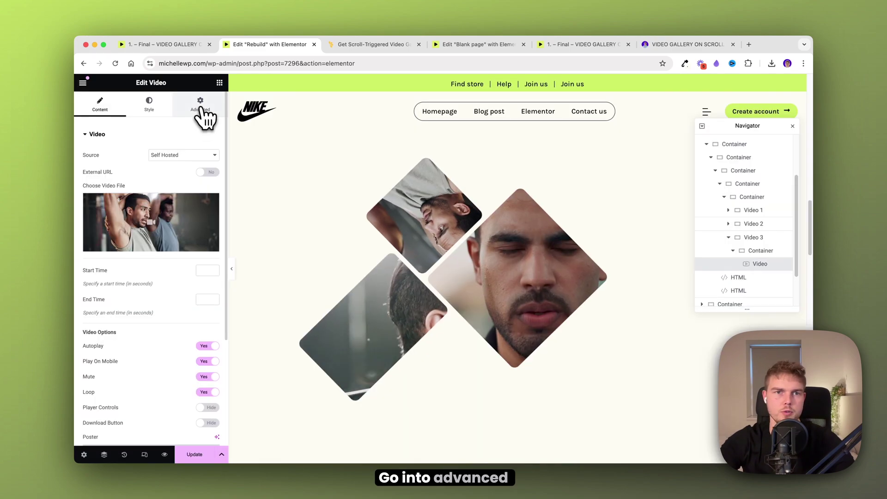
{"action": "left_click", "coordinate": [202, 105]}
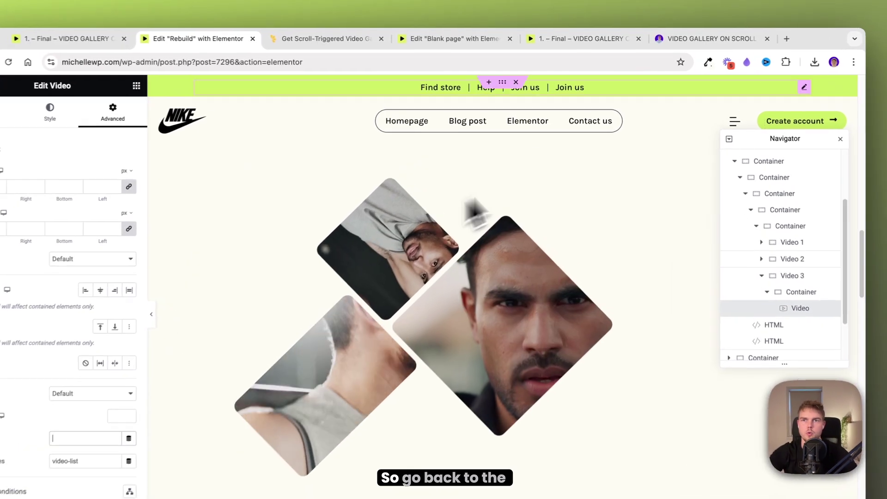
{"action": "left_click", "coordinate": [693, 37]}
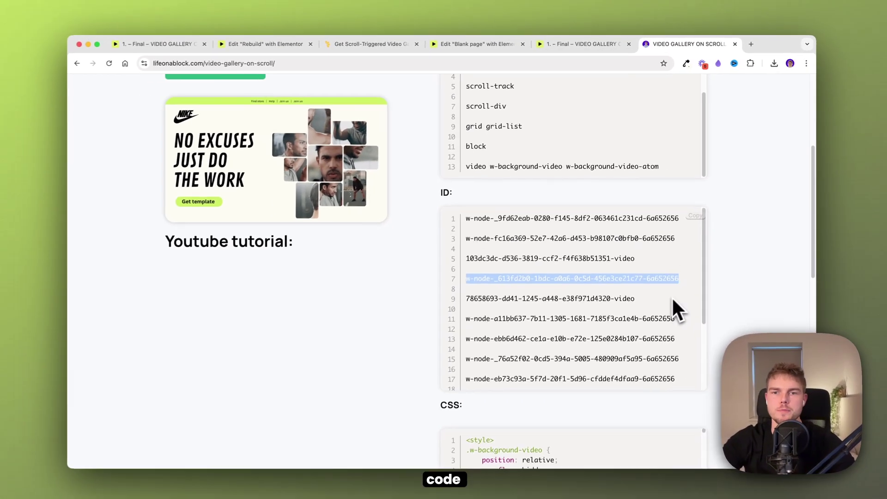
{"action": "left_click_drag", "start_coordinate": [673, 299], "coordinate": [476, 298]}
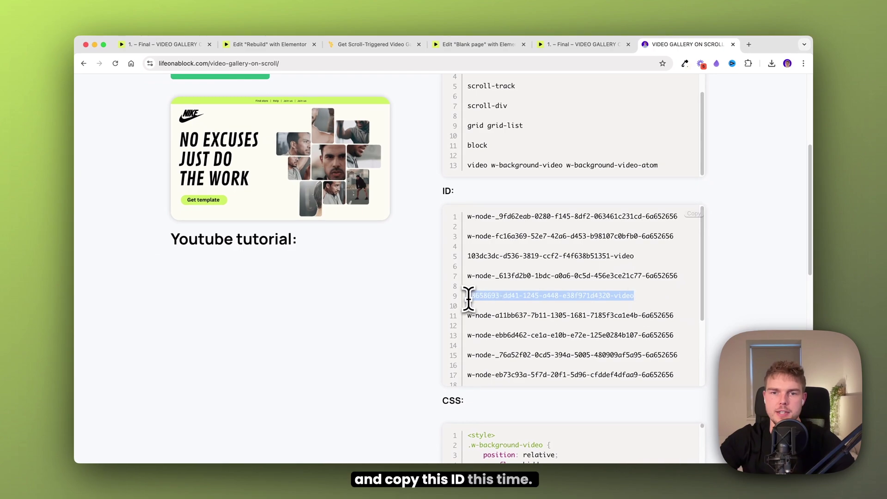
{"action": "left_click", "coordinate": [273, 44]}
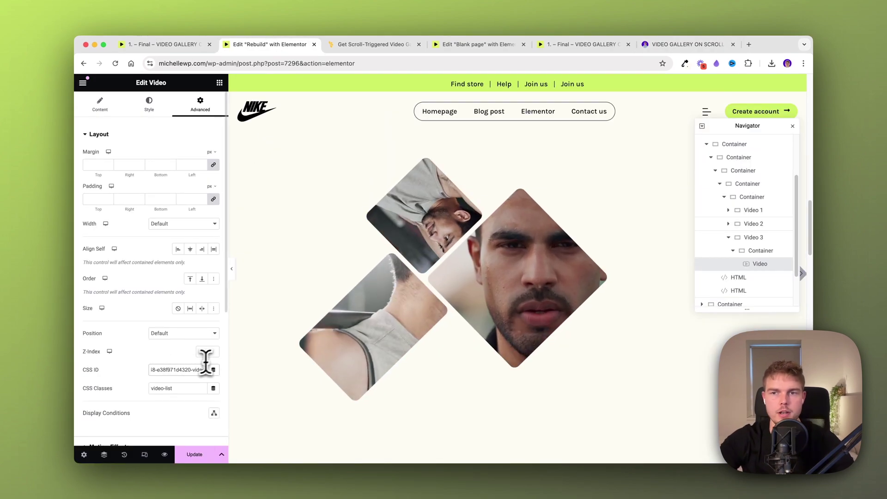
{"action": "left_click", "coordinate": [729, 237]}
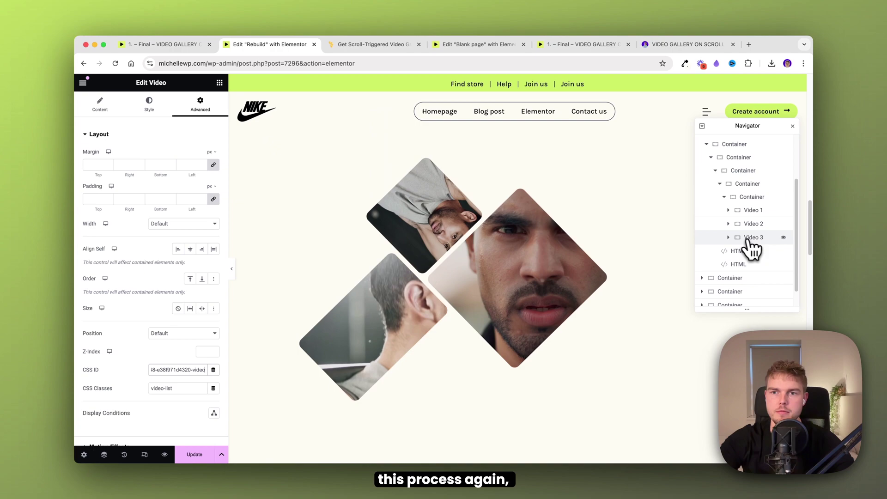
{"action": "right_click", "coordinate": [747, 238]}
{"action": "left_click", "coordinate": [754, 246]}
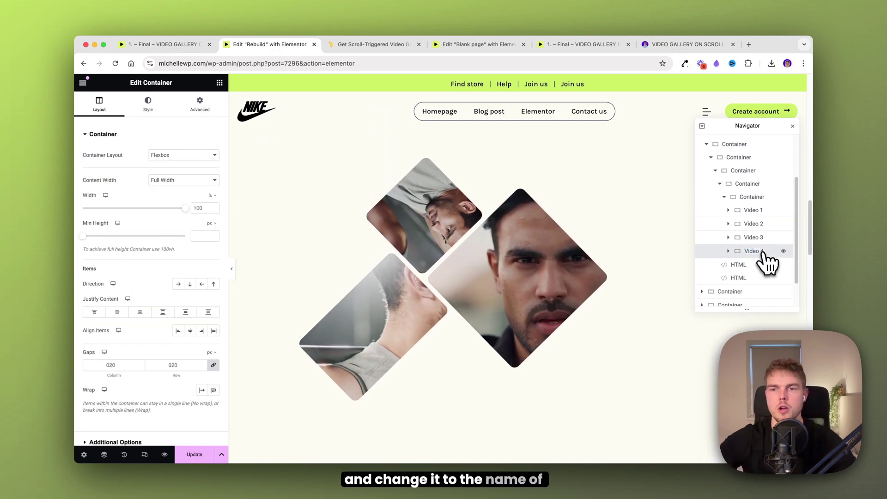
{"action": "left_click", "coordinate": [199, 109]}
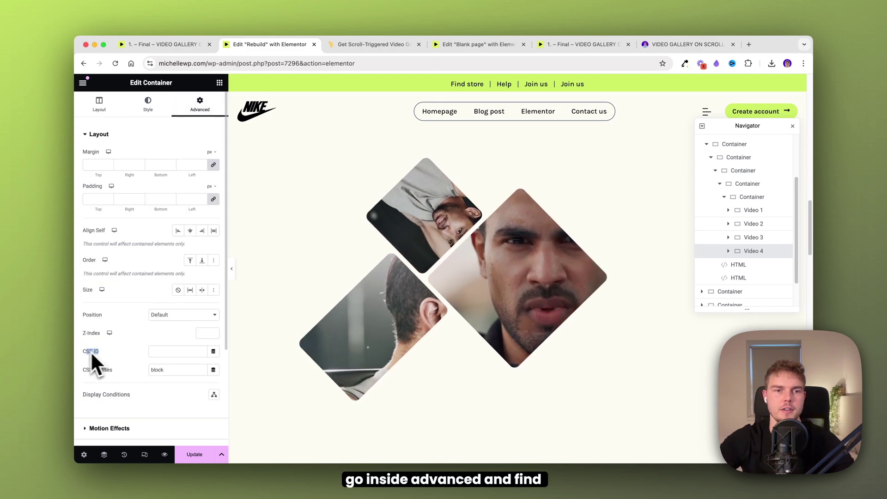
{"action": "left_click_drag", "start_coordinate": [91, 351], "coordinate": [82, 351]}
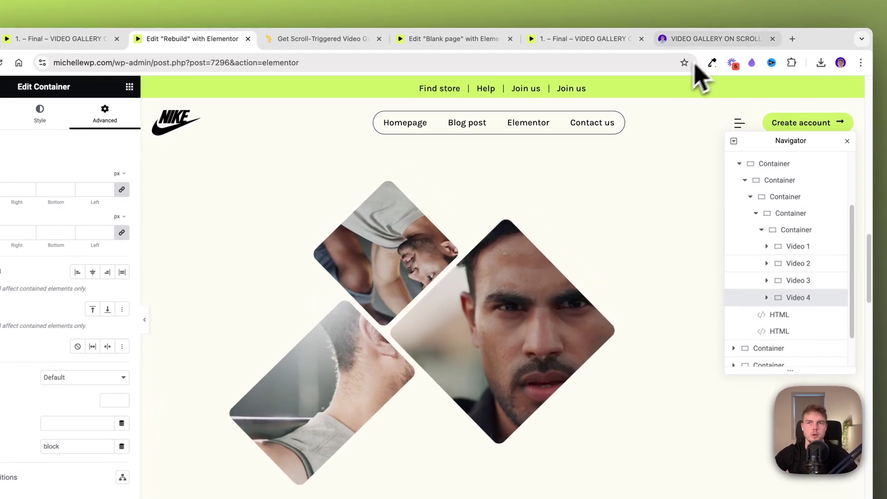
{"action": "left_click", "coordinate": [683, 45]}
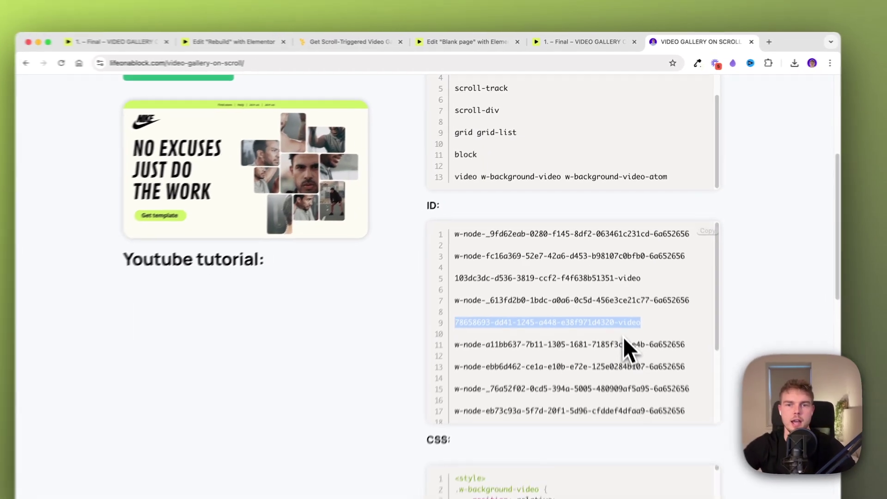
{"action": "left_click_drag", "start_coordinate": [698, 383], "coordinate": [452, 385]}
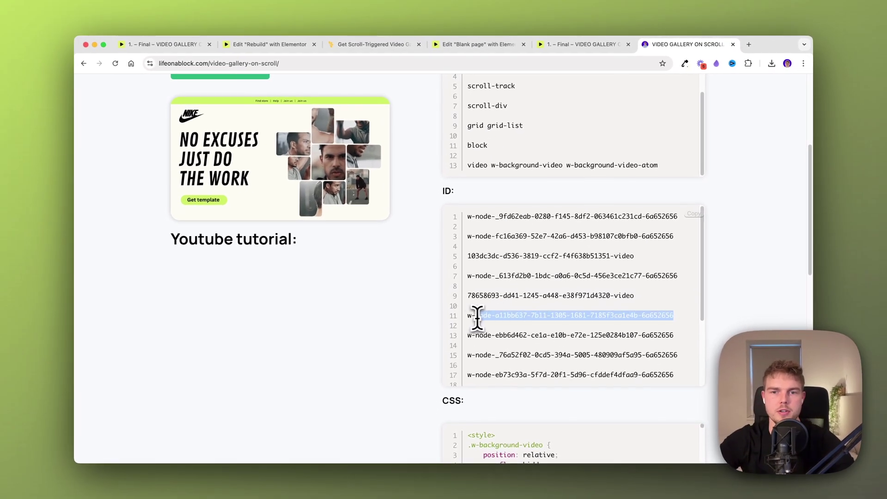
{"action": "left_click", "coordinate": [257, 45]}
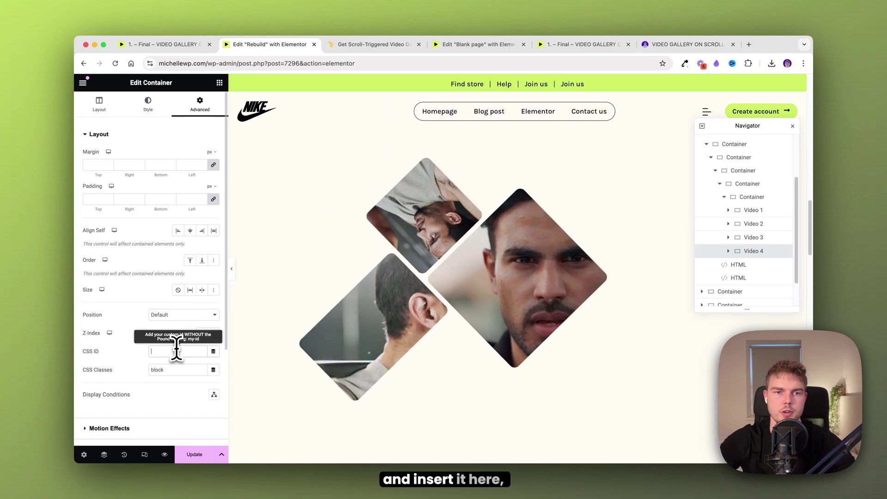
{"action": "double_click", "coordinate": [173, 370]}
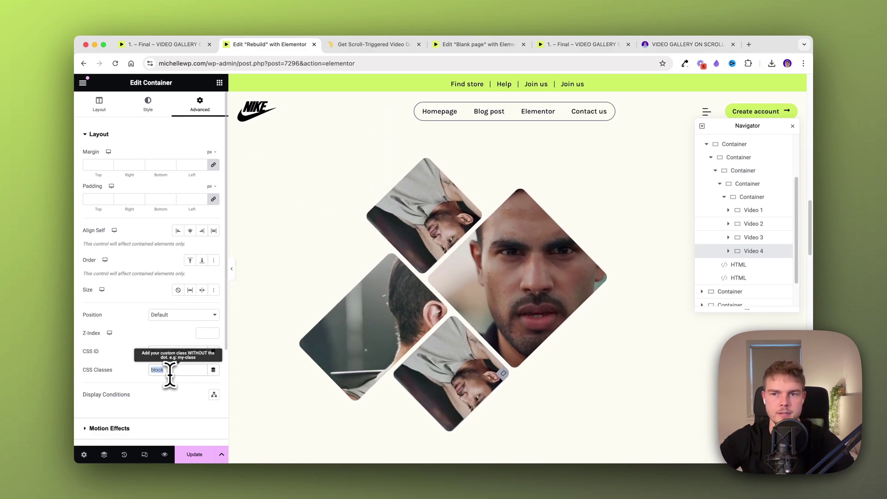
{"action": "left_click", "coordinate": [728, 250]}
{"action": "left_click", "coordinate": [733, 264]}
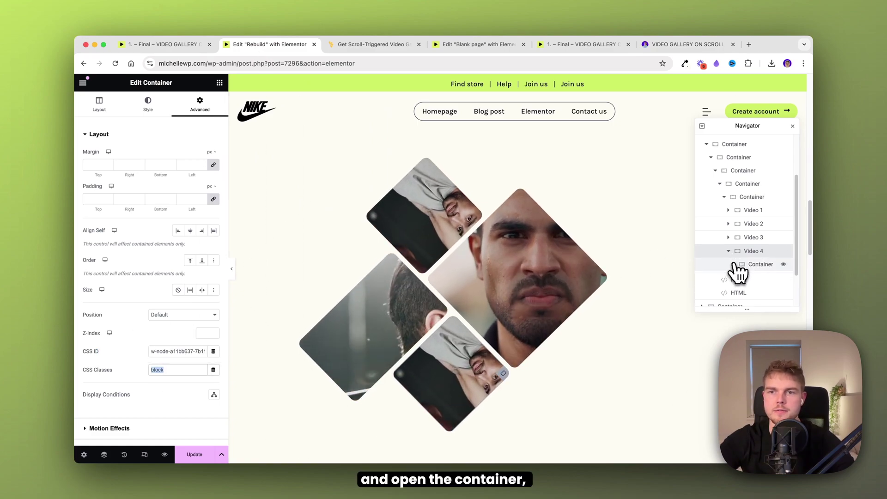
Step: Load Video-4.mov into Video 4's video and paste line 13's ID 3298d594-5d77-4e3c-e357-2e28d3eeae6e-video as CSS ID
{"action": "left_click", "coordinate": [746, 278]}
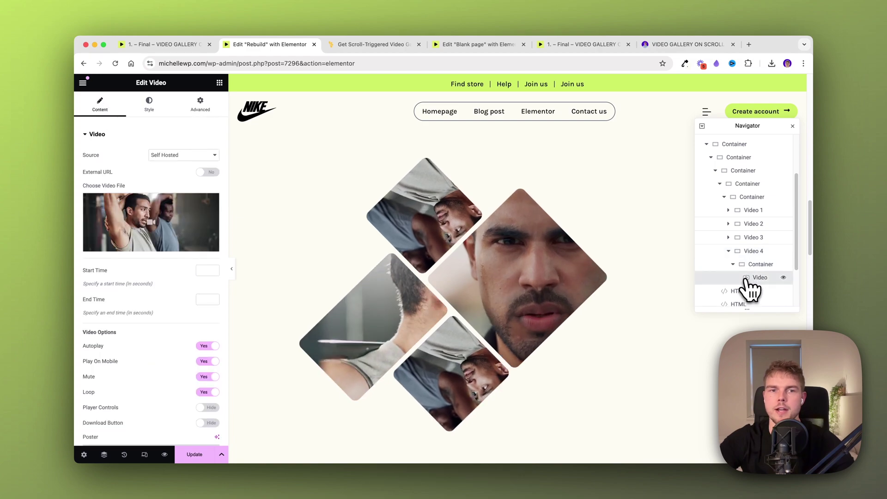
{"action": "left_click", "coordinate": [179, 217]}
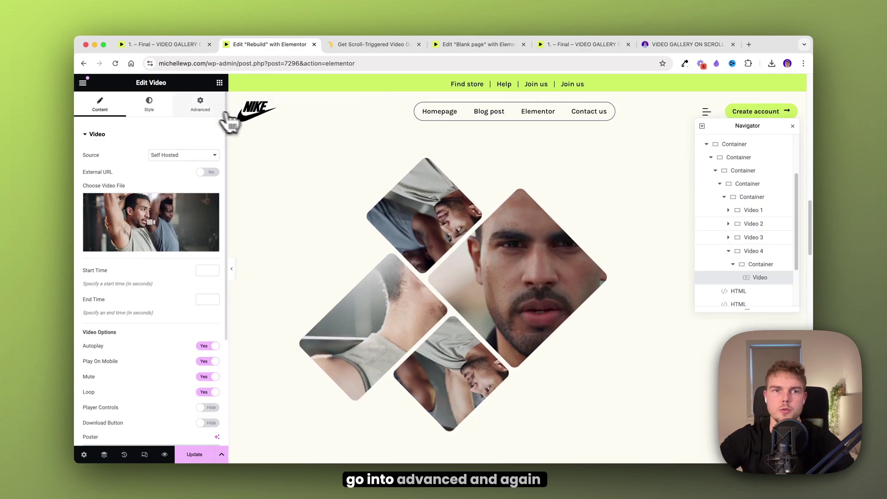
{"action": "left_click", "coordinate": [200, 105]}
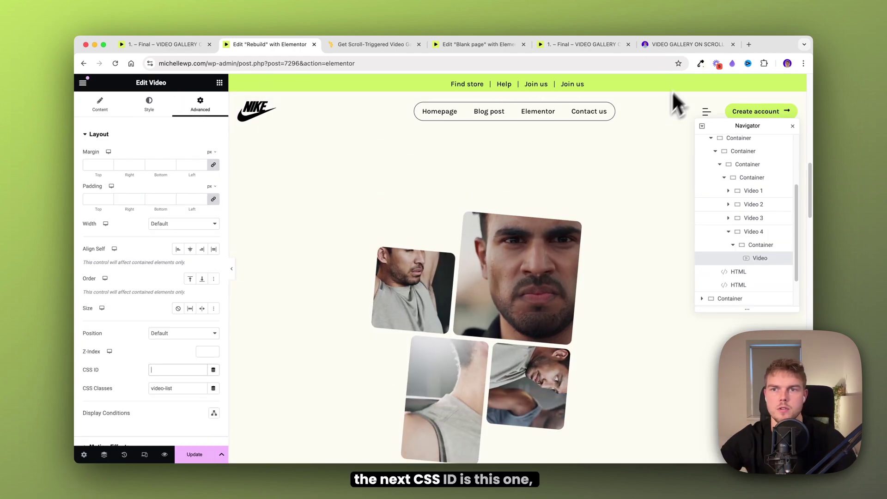
{"action": "left_click", "coordinate": [679, 46]}
{"action": "left_click_drag", "start_coordinate": [467, 231], "coordinate": [637, 231]}
{"action": "key", "text": "super+c"}
{"action": "left_click", "coordinate": [258, 28]}
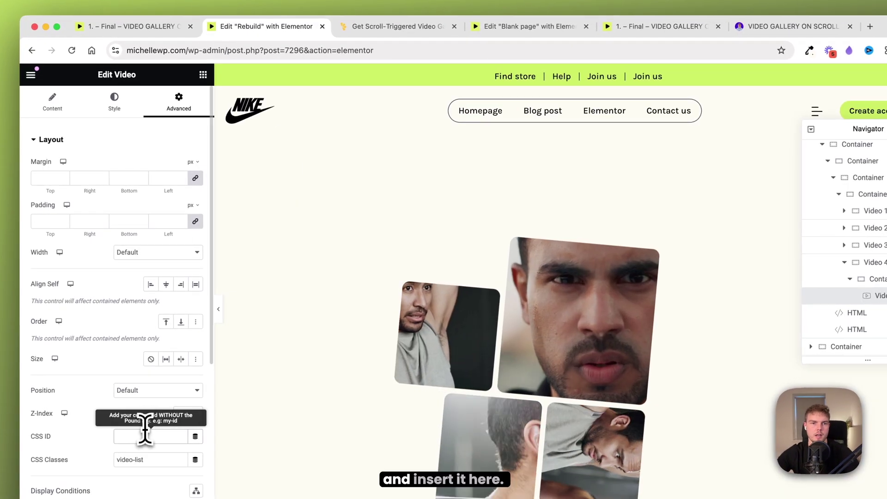
{"action": "left_click", "coordinate": [145, 435]}
{"action": "key", "text": "super+v"}
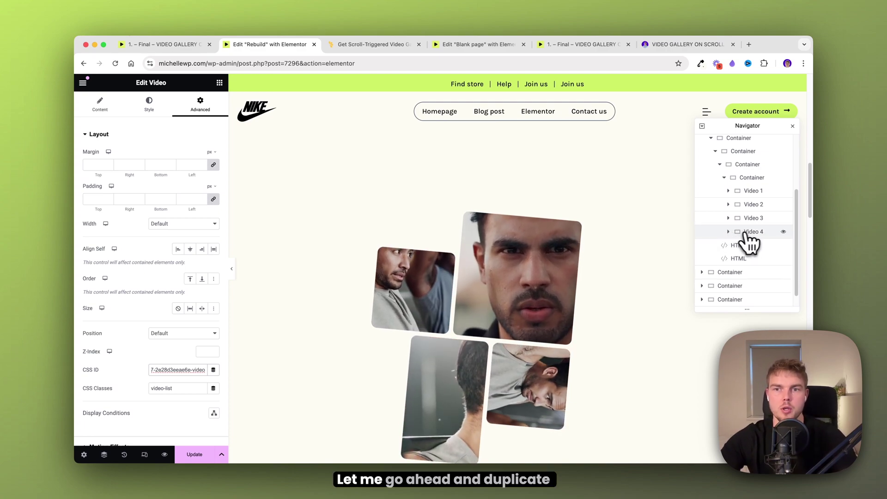
Step: Duplicate Video 4 as Video 5 with container CSS ID w-node-ebb6d462-ce1a-e10b-e72e-125e0284b107-6a652656
{"action": "right_click", "coordinate": [746, 234]}
{"action": "left_click", "coordinate": [753, 262]}
{"action": "double_click", "coordinate": [760, 247]}
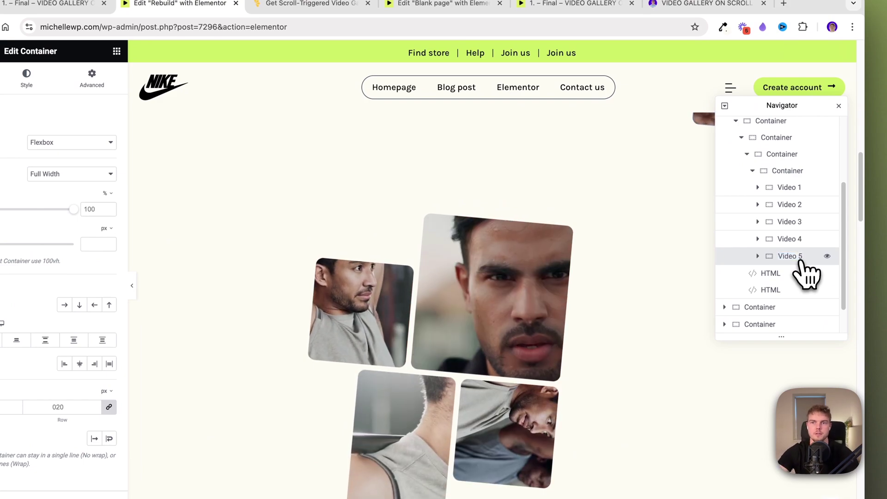
{"action": "left_click", "coordinate": [164, 96]}
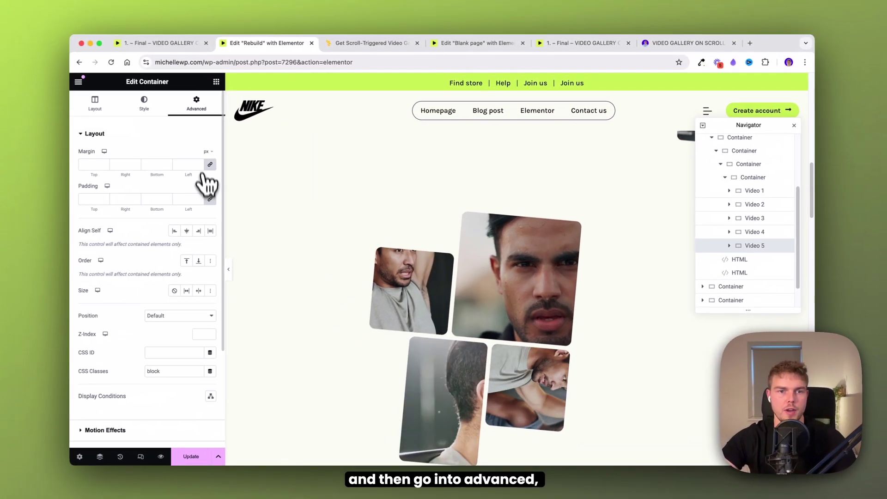
{"action": "left_click_drag", "start_coordinate": [51, 365], "coordinate": [40, 364]}
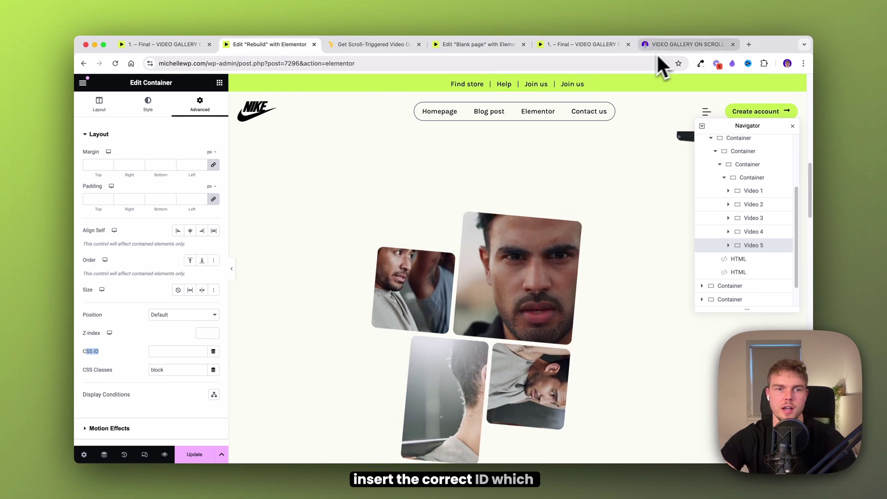
{"action": "left_click", "coordinate": [684, 44]}
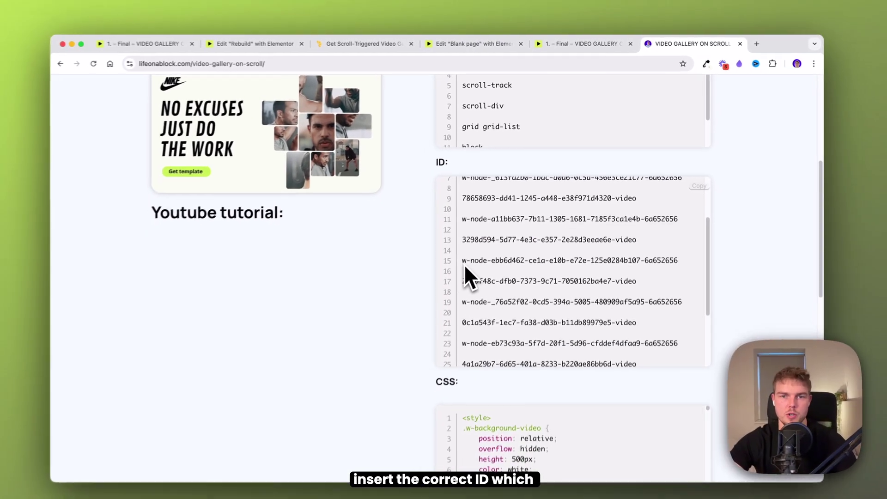
{"action": "left_click_drag", "start_coordinate": [463, 261], "coordinate": [657, 263]}
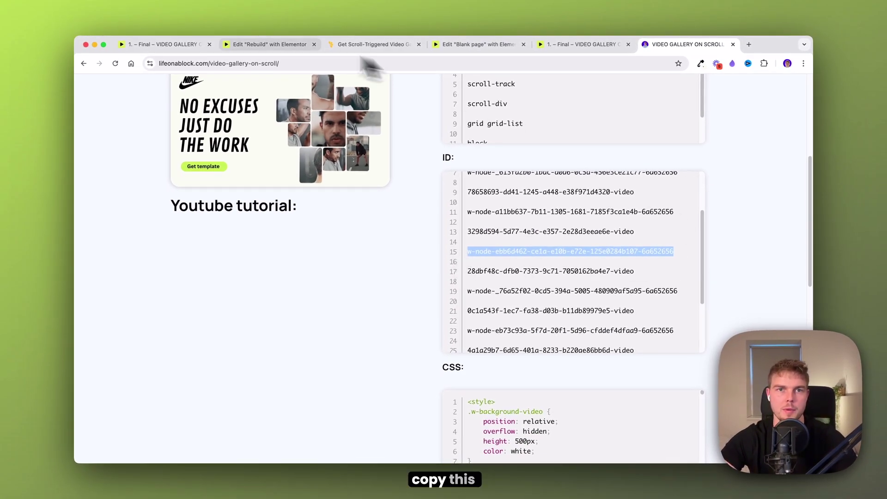
{"action": "left_click", "coordinate": [269, 44]}
{"action": "key", "text": "super+v"}
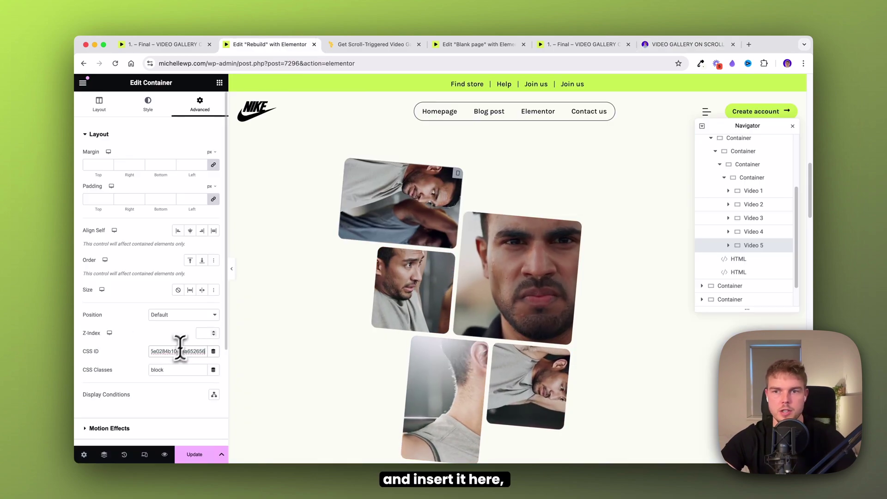
Step: Swap Video 5's clip and set its video CSS ID to 28dbf48c-dfb0-7373-9c71-7050162ba4e7-video
{"action": "left_click", "coordinate": [729, 245]}
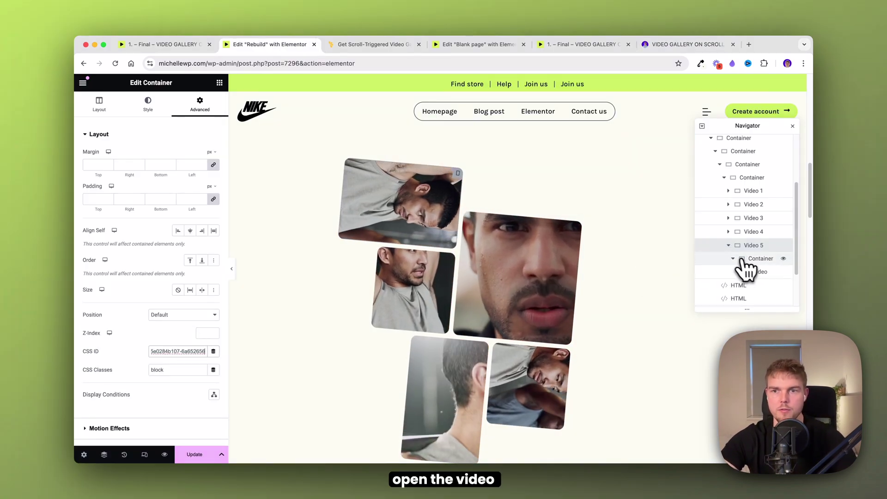
{"action": "left_click", "coordinate": [733, 259]}
{"action": "left_click", "coordinate": [758, 272]}
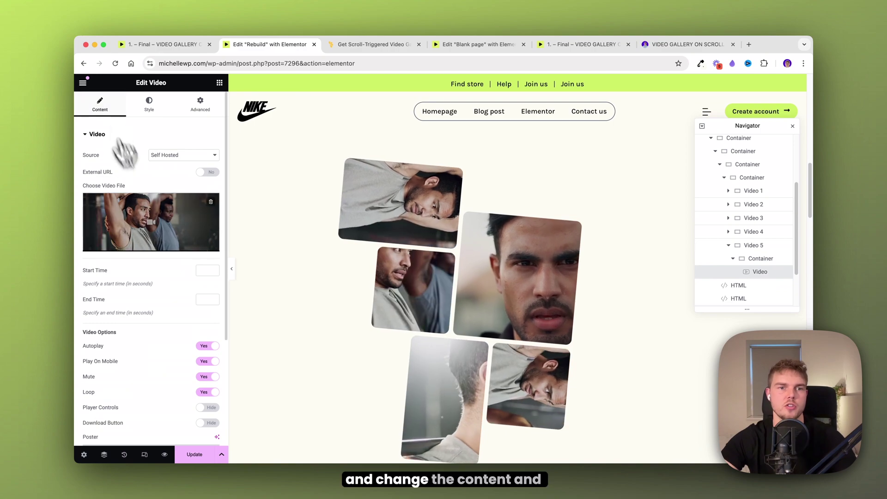
{"action": "left_click", "coordinate": [158, 222]}
{"action": "key", "text": "Escape"}
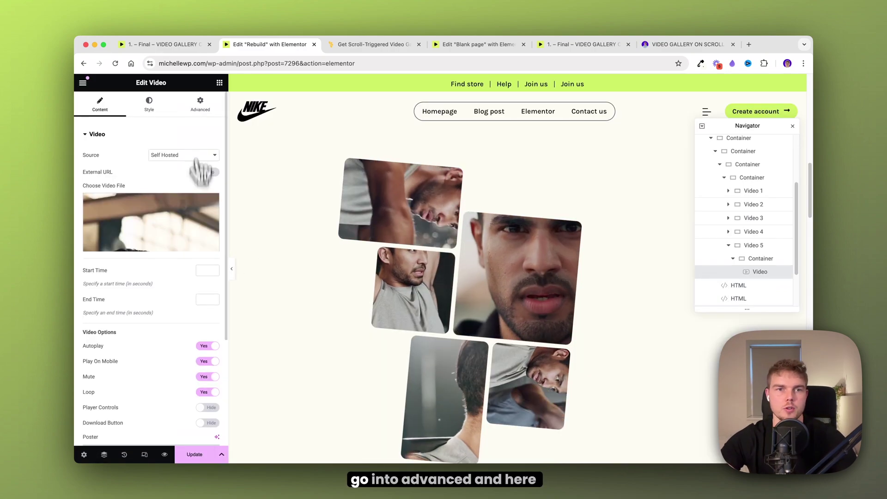
{"action": "left_click", "coordinate": [200, 104]}
{"action": "left_click", "coordinate": [171, 370]}
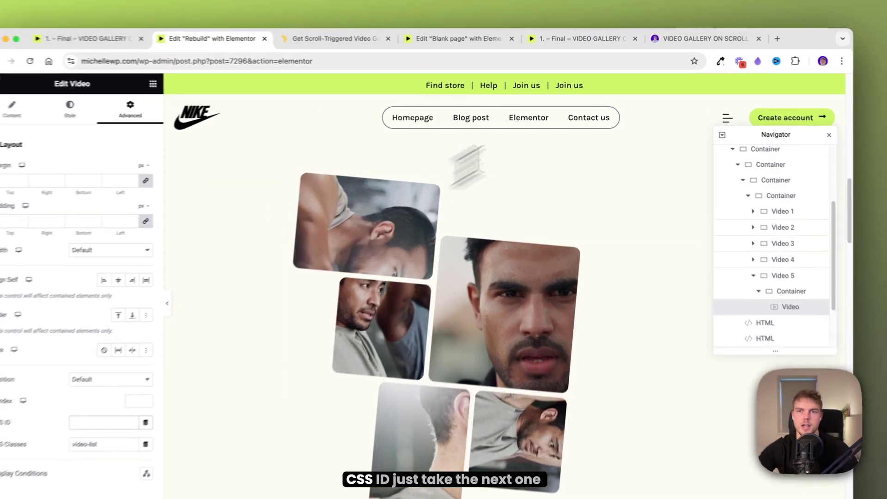
{"action": "left_click", "coordinate": [684, 45]}
{"action": "left_click_drag", "start_coordinate": [647, 321], "coordinate": [436, 321]}
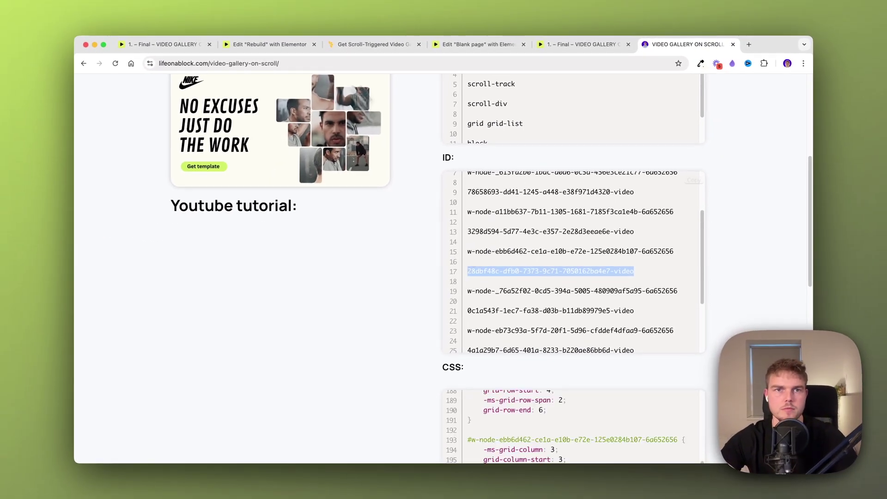
{"action": "left_click", "coordinate": [277, 45]}
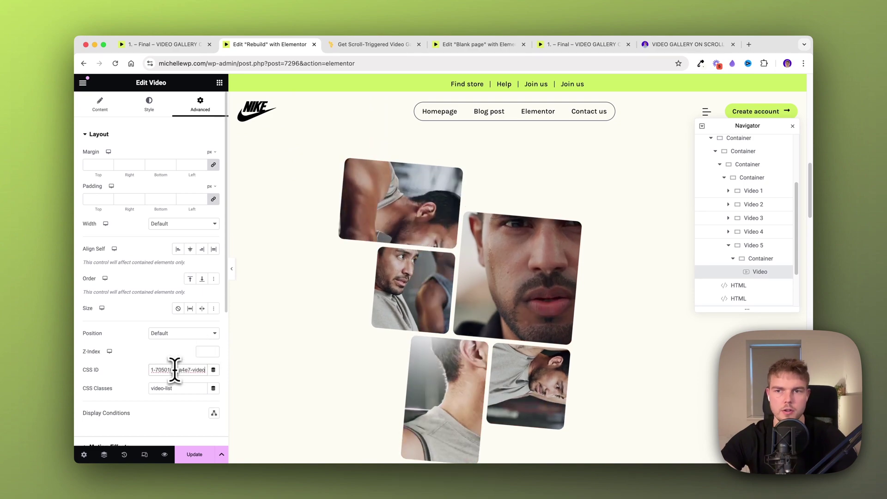
{"action": "right_click", "coordinate": [730, 248]}
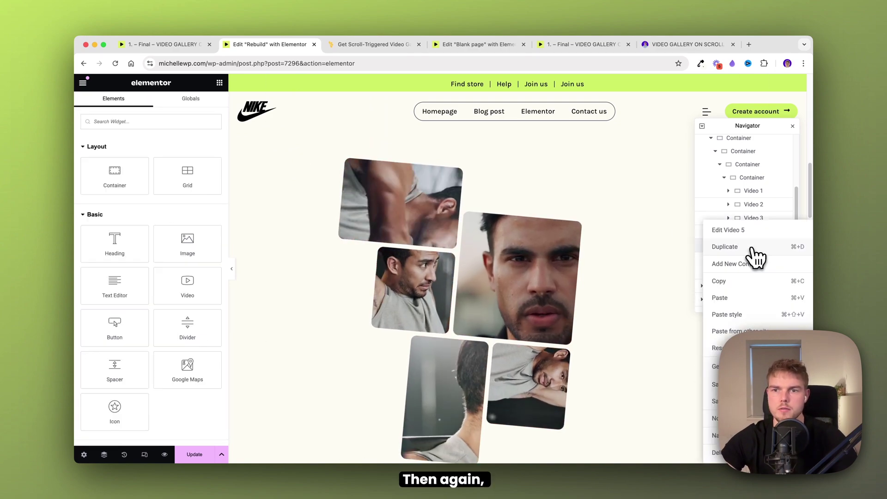
{"action": "left_click", "coordinate": [752, 248]}
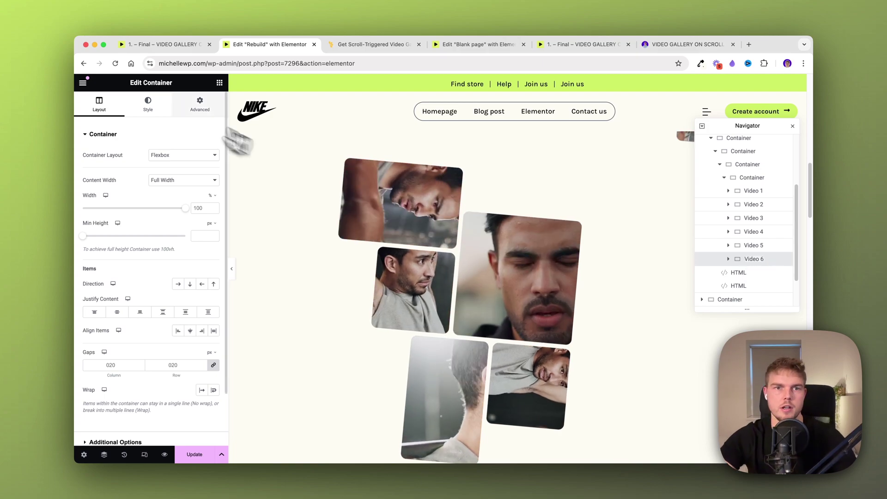
{"action": "left_click", "coordinate": [201, 108]}
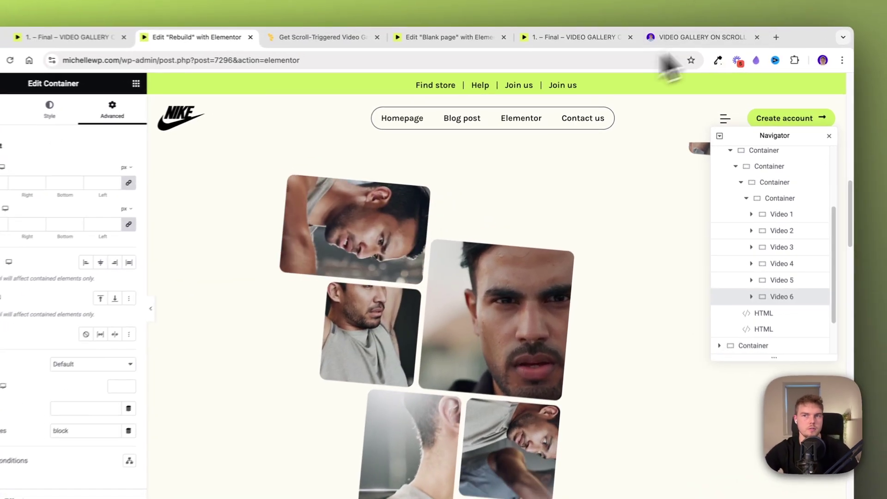
{"action": "left_click", "coordinate": [684, 45]}
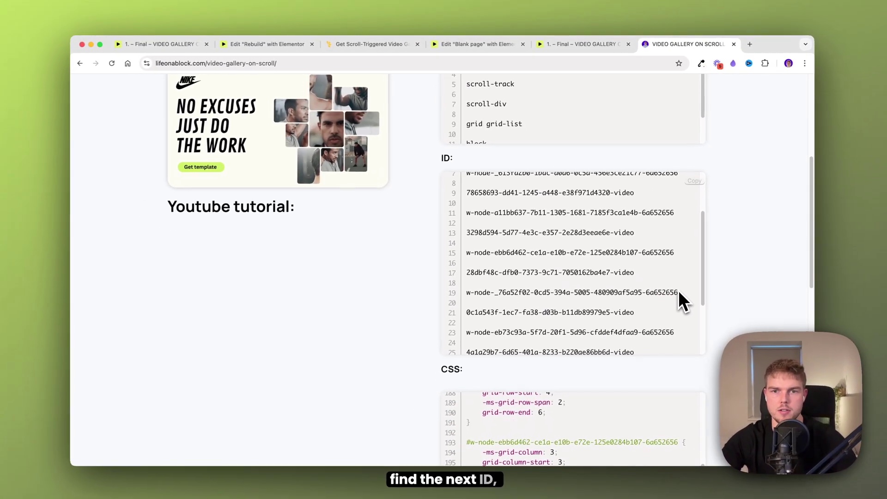
{"action": "left_click_drag", "start_coordinate": [679, 292], "coordinate": [483, 292]}
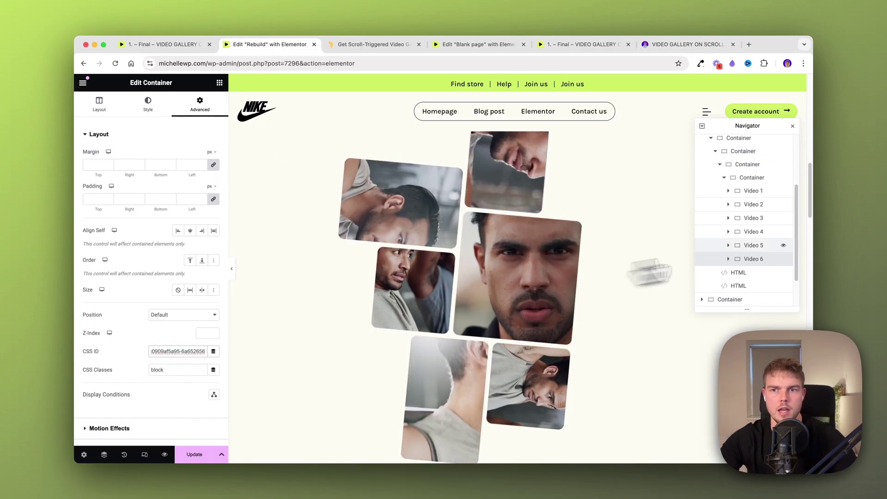
Step: Give Video 6's inner video CSS ID 0c1a543f-1ec7-fa38-d03b-b11db89979e5-video
{"action": "left_click", "coordinate": [729, 258]}
{"action": "left_click", "coordinate": [733, 272]}
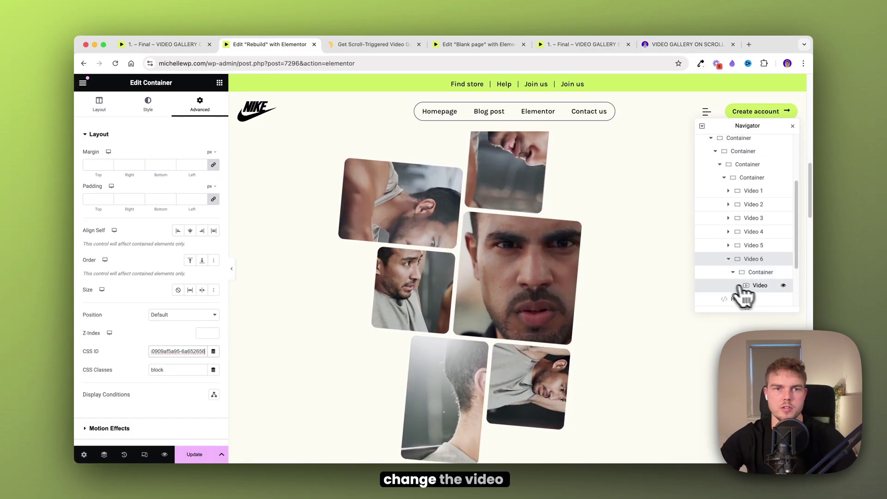
{"action": "left_click", "coordinate": [744, 285]}
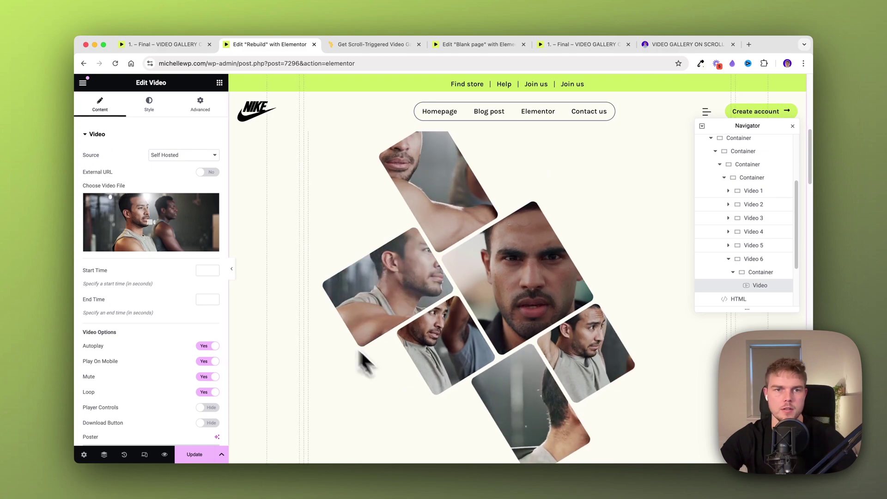
{"action": "left_click", "coordinate": [219, 114]}
{"action": "scroll", "coordinate": [175, 283], "scroll_direction": "down", "scroll_amount": 5}
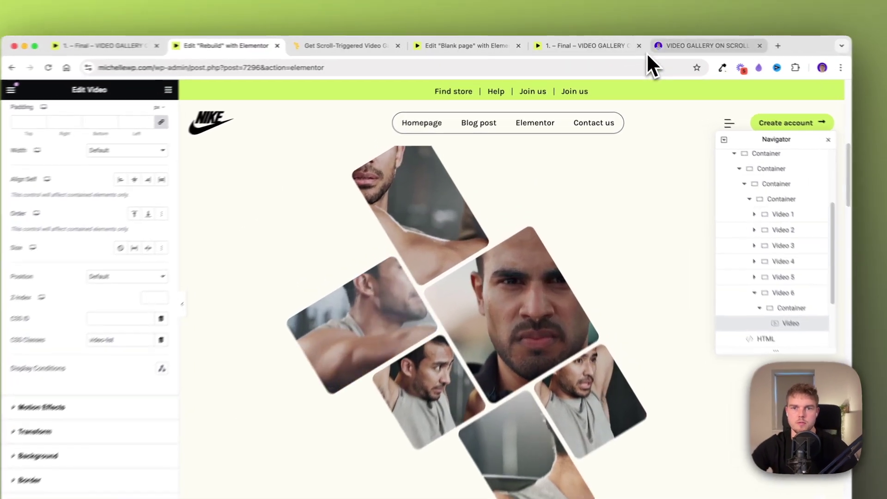
{"action": "left_click", "coordinate": [651, 52]}
{"action": "left_click_drag", "start_coordinate": [467, 311], "coordinate": [633, 310]}
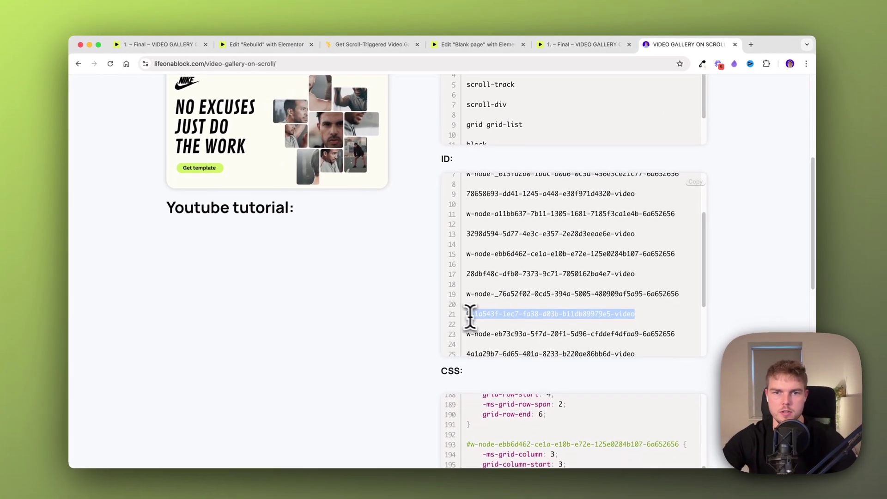
{"action": "key", "text": "super+c"}
{"action": "left_click", "coordinate": [269, 44]}
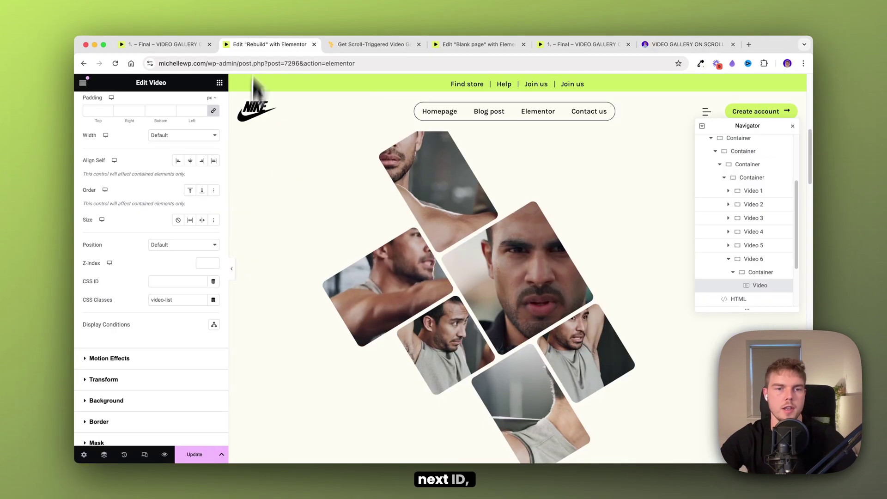
{"action": "left_click", "coordinate": [184, 281]}
{"action": "key", "text": "super+v"}
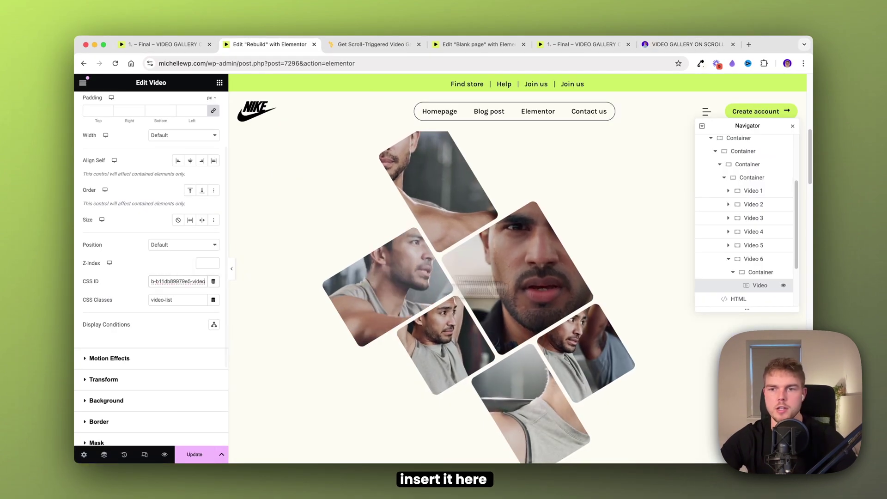
Step: Duplicate Video 6 into Video 7 with CSS ID w-node-eb73c93a-5f7d-20f1-5d96-cfddef4dfaa9-6a652656
{"action": "right_click", "coordinate": [749, 261]}
{"action": "left_click", "coordinate": [735, 246]}
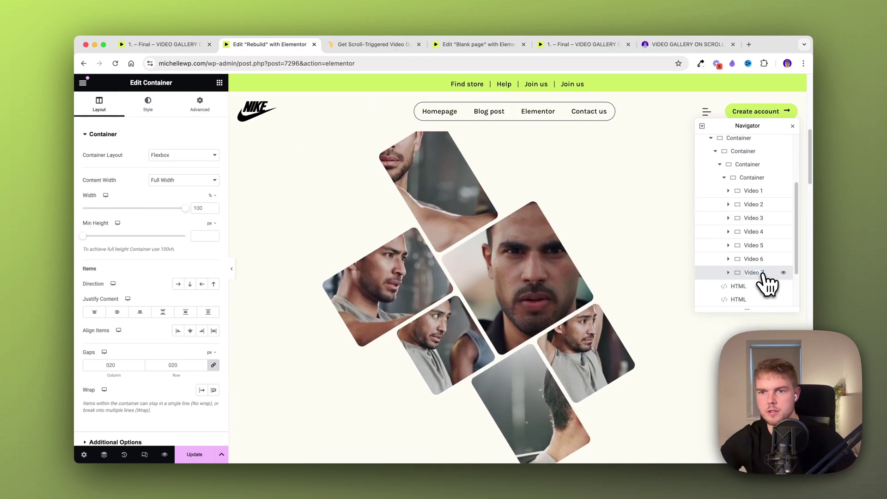
{"action": "left_click", "coordinate": [200, 105]}
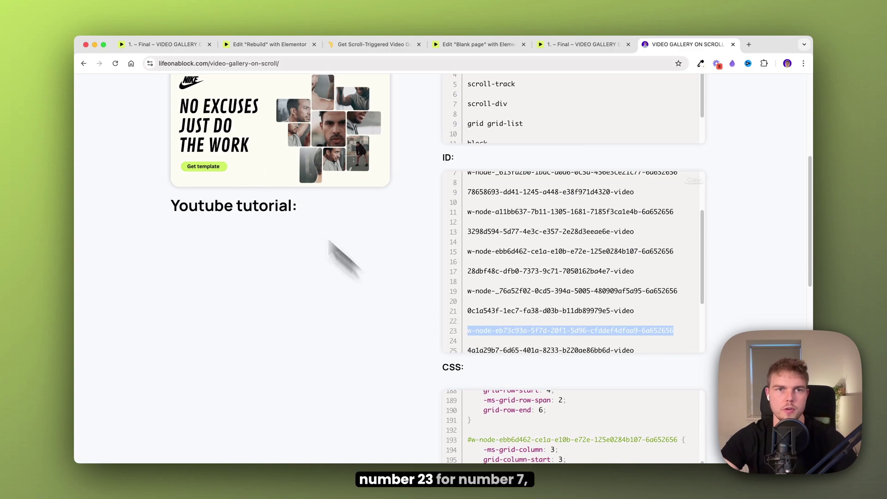
{"action": "left_click", "coordinate": [157, 46]}
{"action": "left_click", "coordinate": [261, 46]}
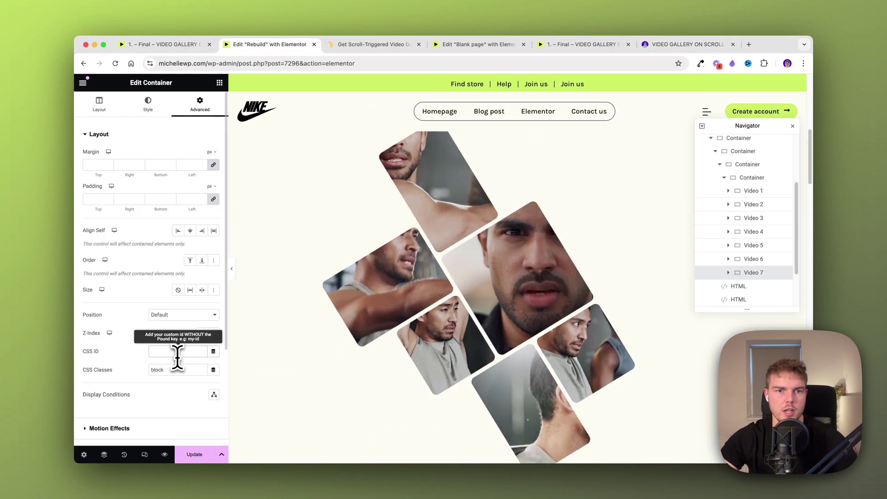
Step: Bring up Video 7's video widget media and Advanced settings, and copy the line 25 video ID
{"action": "left_click", "coordinate": [728, 274]}
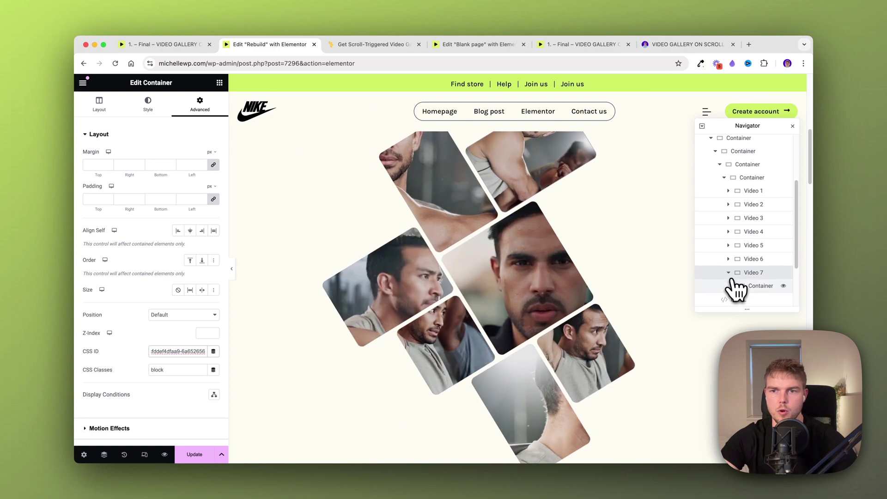
{"action": "scroll", "coordinate": [739, 284], "scroll_direction": "down", "scroll_amount": 2}
{"action": "left_click", "coordinate": [758, 245]}
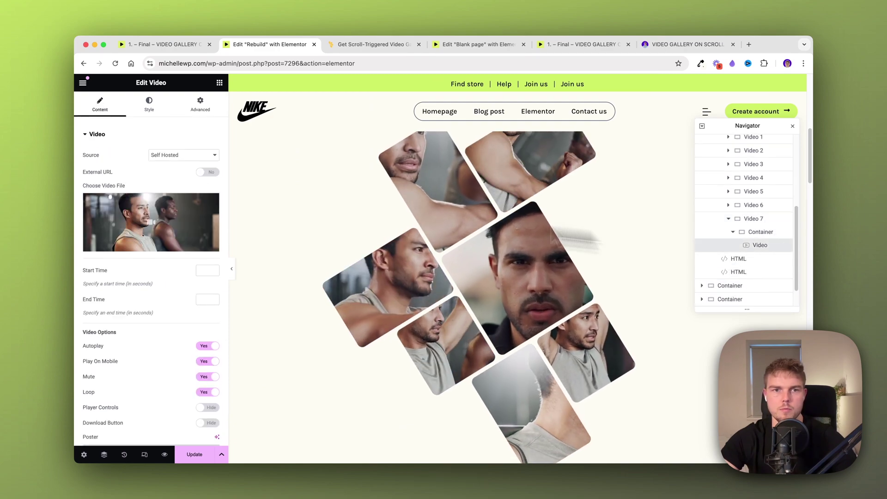
{"action": "left_click", "coordinate": [155, 231]}
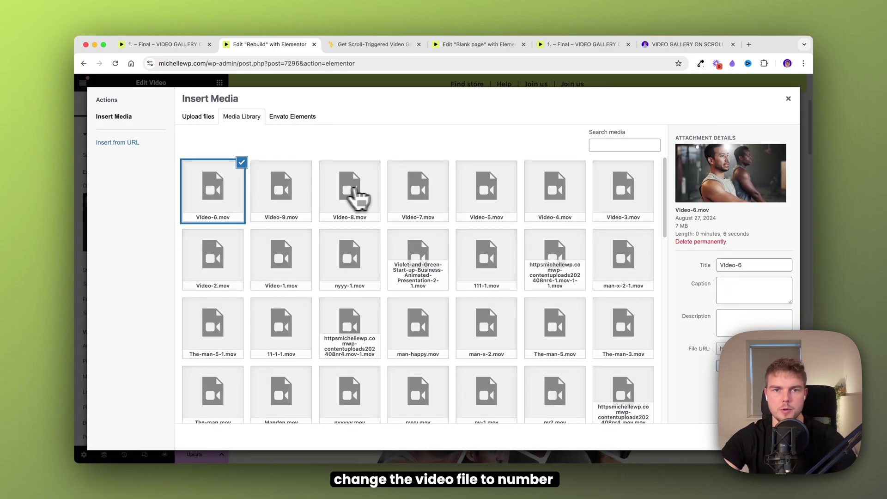
{"action": "key", "text": "Escape"}
{"action": "left_click", "coordinate": [199, 104]}
{"action": "scroll", "coordinate": [189, 277], "scroll_direction": "down", "scroll_amount": 5}
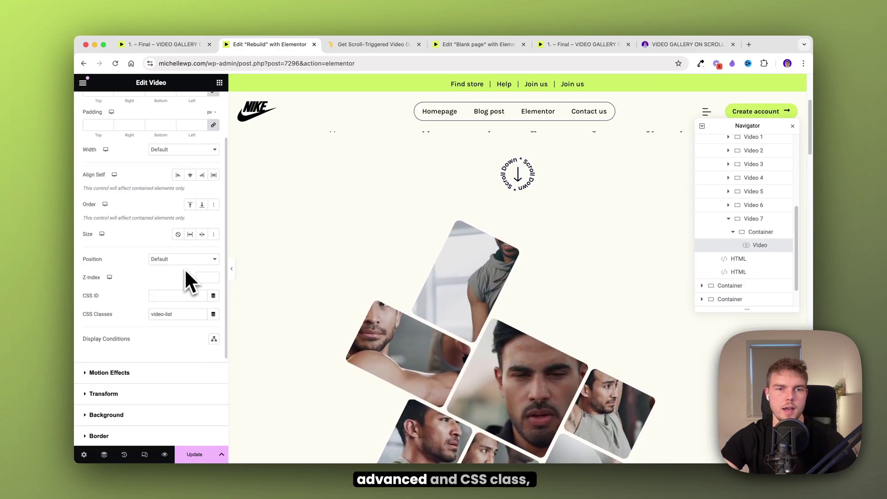
{"action": "left_click", "coordinate": [169, 296]}
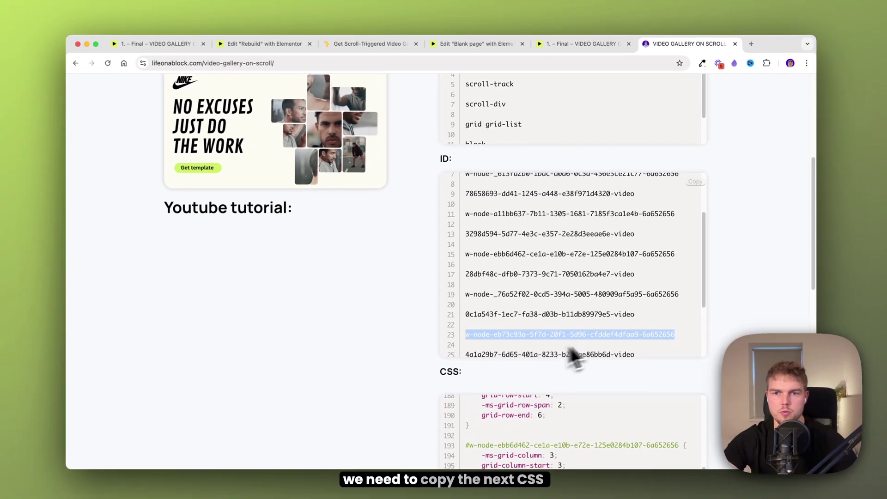
{"action": "left_click", "coordinate": [640, 354]}
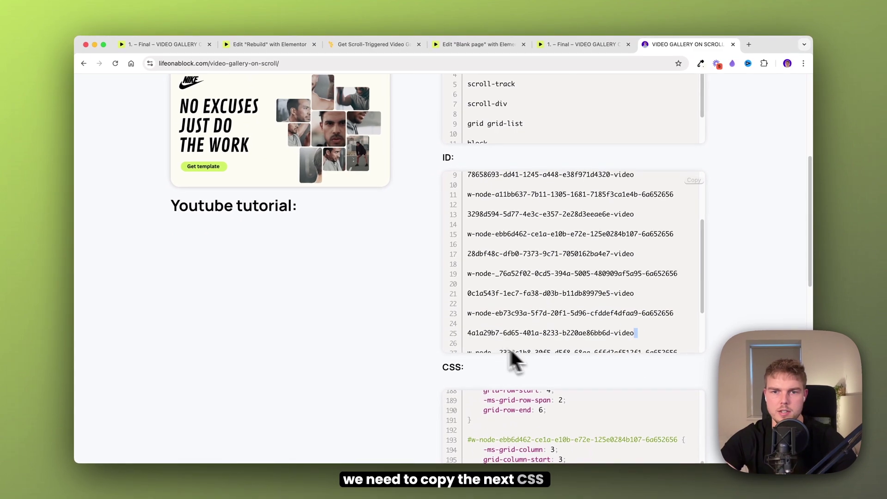
{"action": "left_click", "coordinate": [269, 44]}
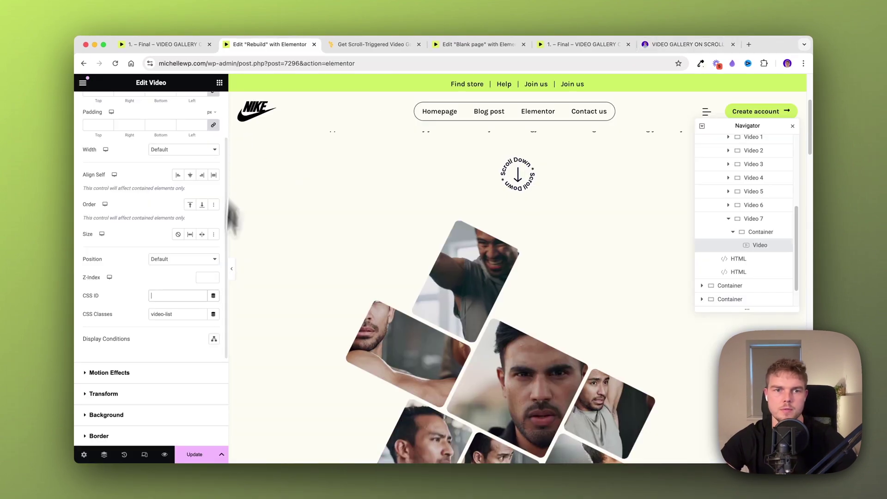
{"action": "left_click", "coordinate": [731, 234]}
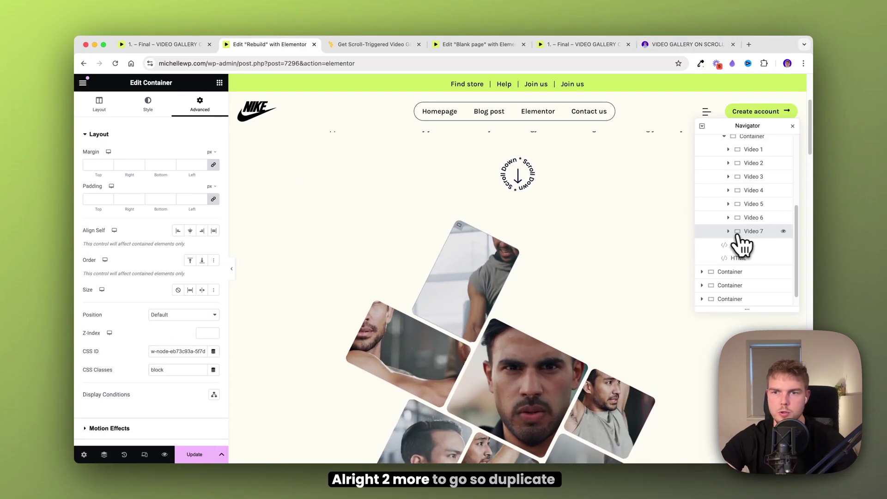
Step: Duplicate Video 7 into Video 8 with CSS ID w-node-_2338c1b8-30f5-d5f8-68aa-6ffd2af512f1-6a652656
{"action": "left_click", "coordinate": [745, 246]}
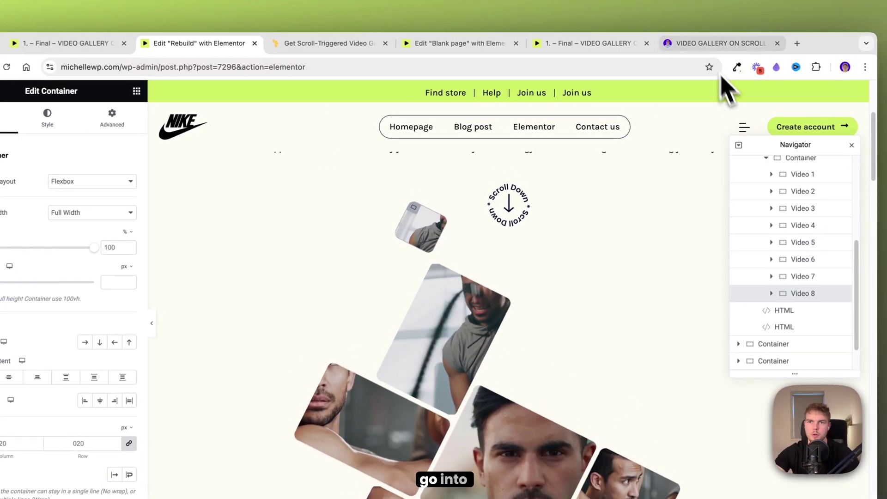
{"action": "left_click", "coordinate": [687, 44]}
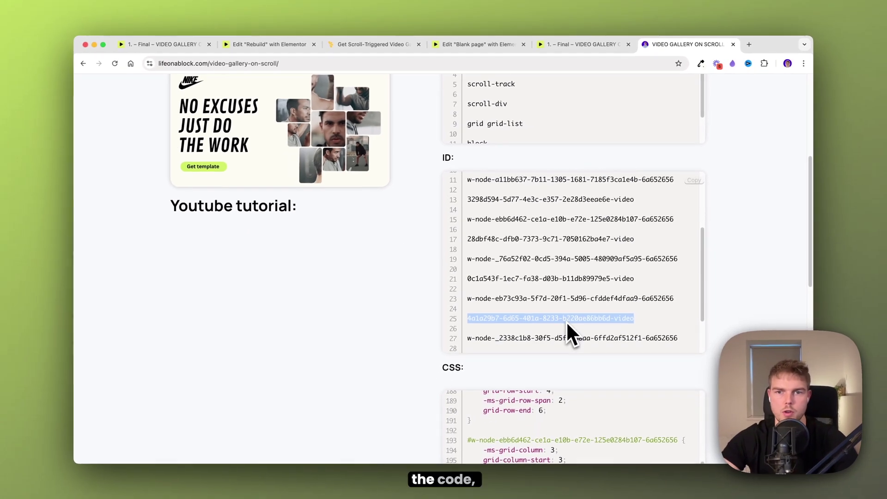
{"action": "scroll", "coordinate": [591, 332], "scroll_direction": "down", "scroll_amount": 3}
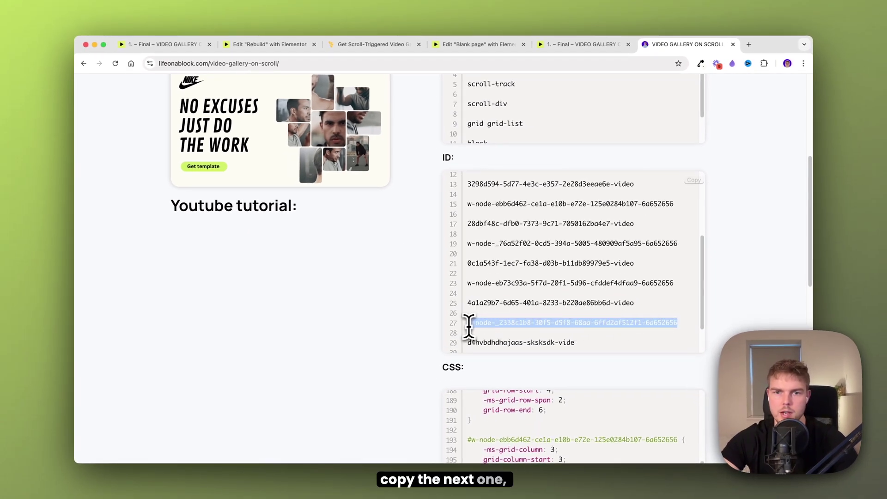
{"action": "left_click", "coordinate": [270, 44]}
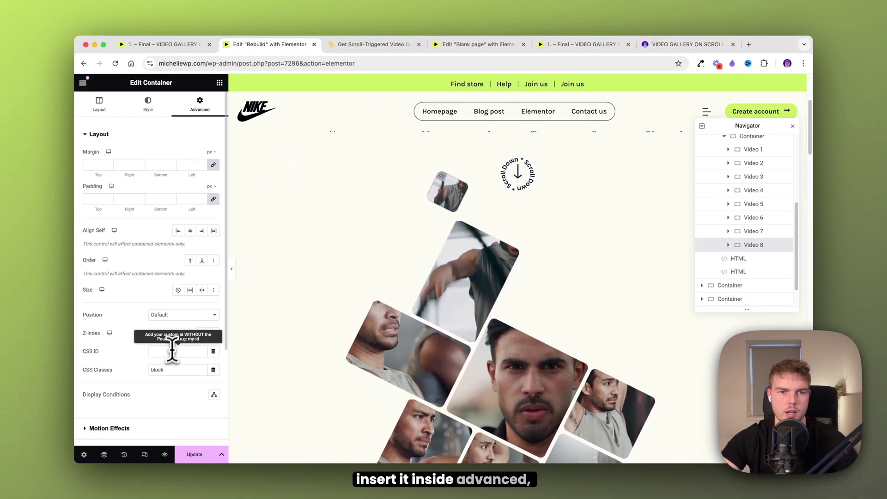
{"action": "left_click", "coordinate": [172, 351]}
{"action": "key", "text": "super+v"}
Step: Show Video 8's video widget Advanced settings and copy the line 29 video ID
{"action": "scroll", "coordinate": [738, 242], "scroll_direction": "down", "scroll_amount": 1}
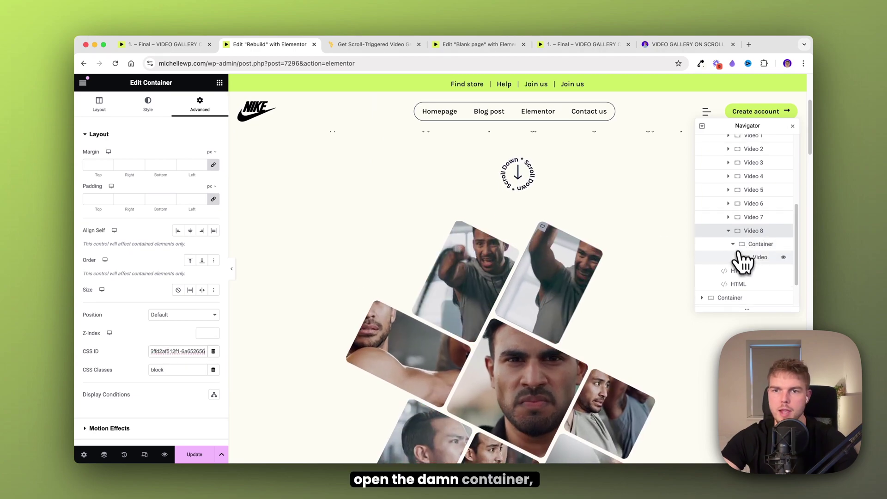
{"action": "left_click", "coordinate": [747, 259]}
{"action": "left_click", "coordinate": [200, 104]}
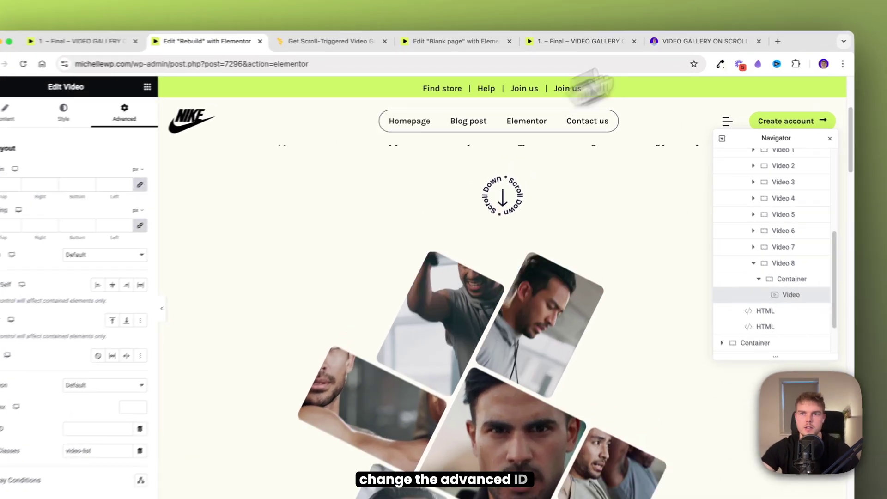
{"action": "left_click", "coordinate": [688, 44]}
{"action": "left_click_drag", "start_coordinate": [569, 414], "coordinate": [442, 413]}
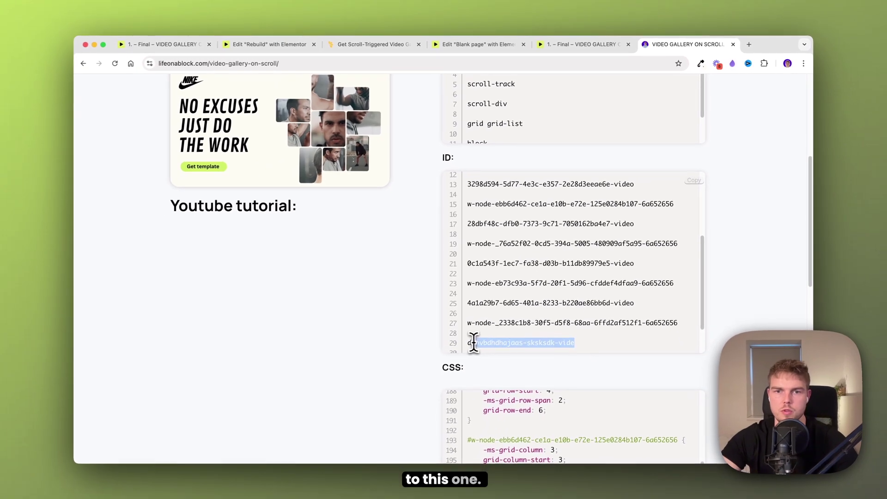
{"action": "left_click", "coordinate": [249, 48]}
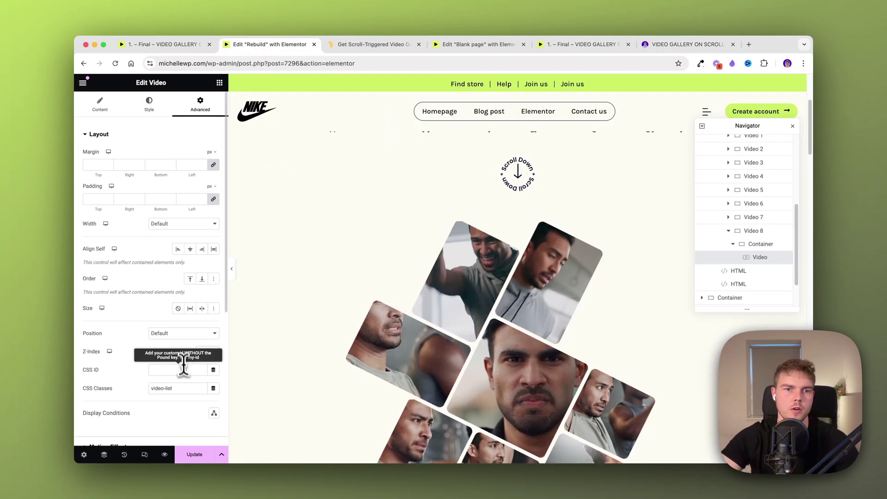
{"action": "right_click", "coordinate": [707, 229]}
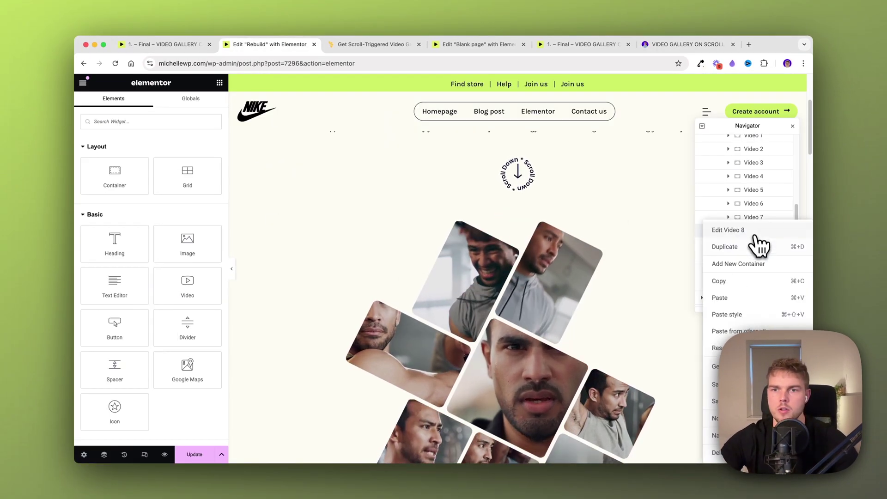
Step: Duplicate Video 8 as Video 9 with CSS ID w-node-_7be4fed4-24cc-3ddb-a5bd-49625389ecd8-6a652656
{"action": "left_click", "coordinate": [755, 248]}
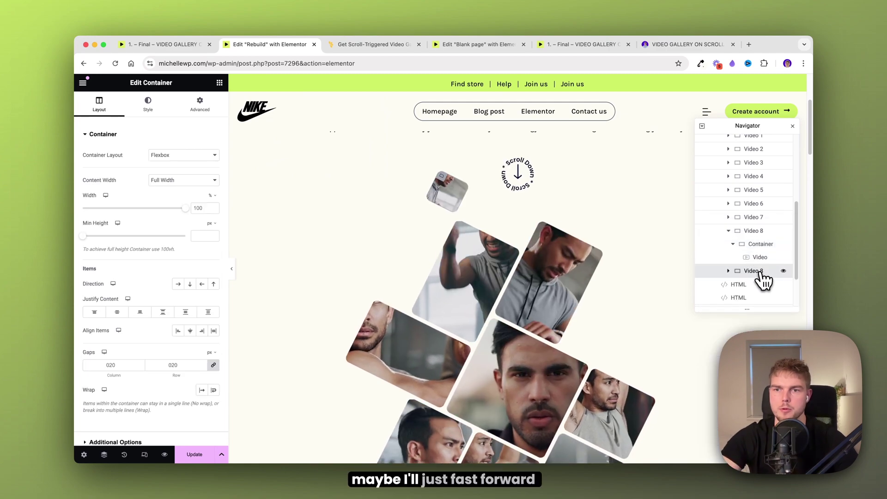
{"action": "type", "text": "9"}
{"action": "left_click", "coordinate": [216, 113]}
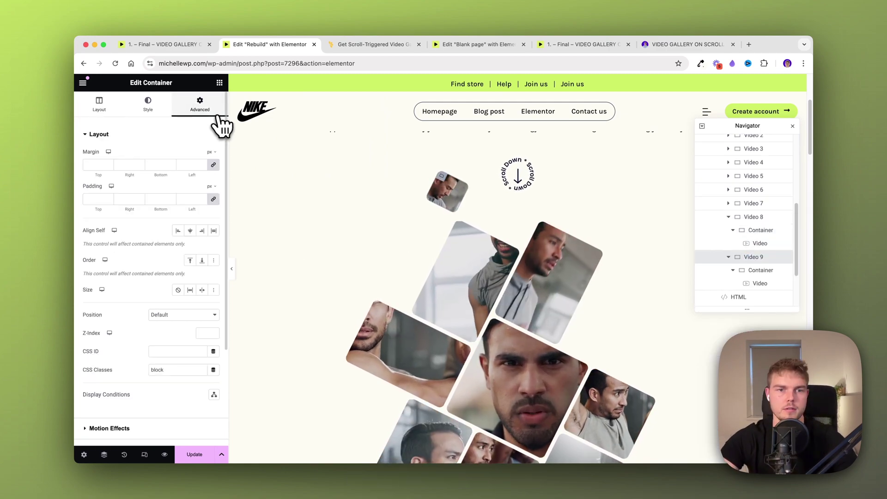
{"action": "left_click", "coordinate": [684, 44]}
{"action": "scroll", "coordinate": [529, 273], "scroll_direction": "down", "scroll_amount": 5}
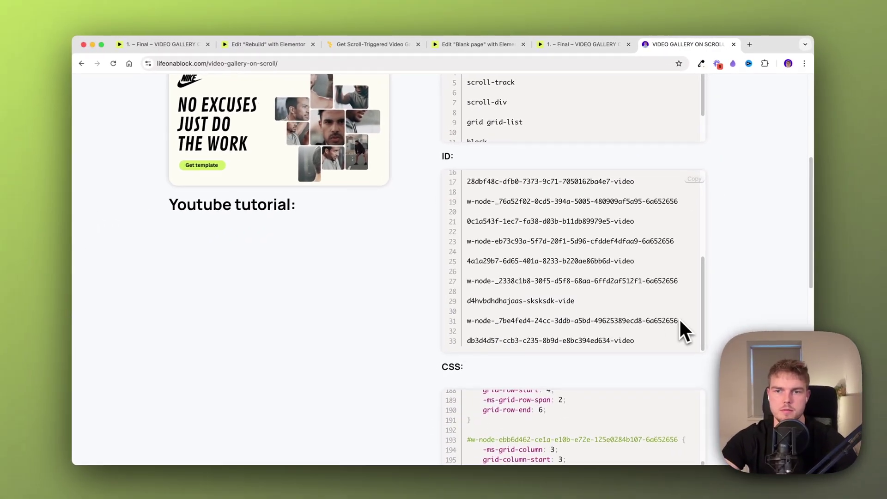
{"action": "left_click_drag", "start_coordinate": [680, 321], "coordinate": [477, 319]}
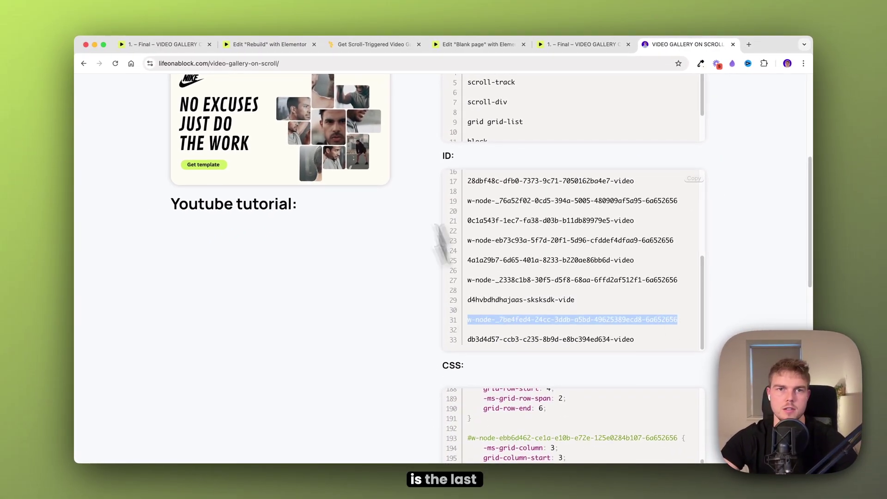
{"action": "left_click", "coordinate": [271, 44]}
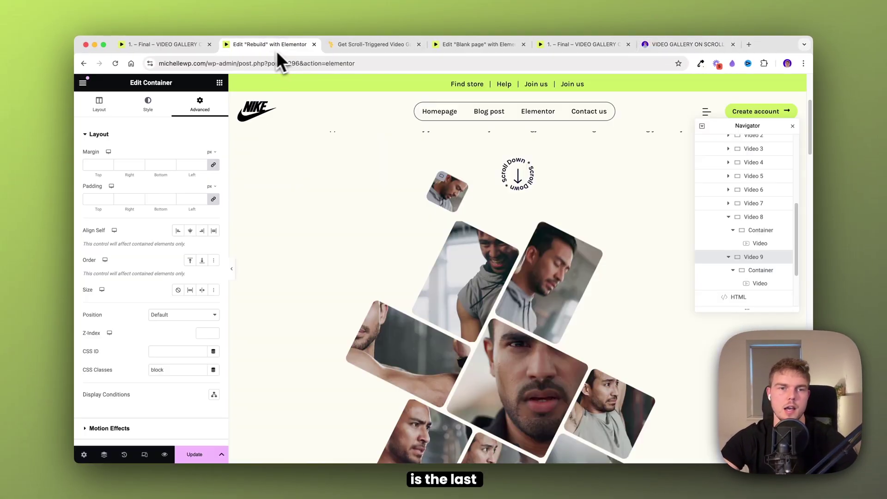
{"action": "left_click", "coordinate": [175, 351]}
{"action": "key", "text": "super+v"}
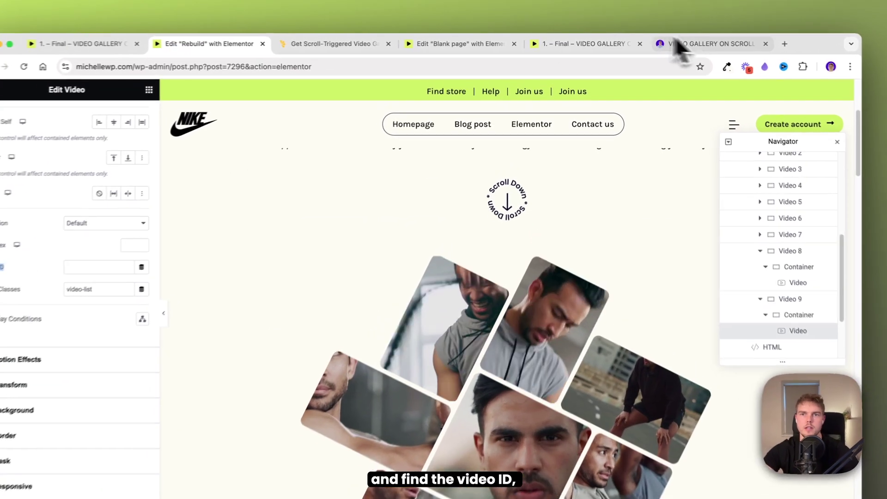
Step: Copy line 33's video ID db3d4d57-ccb3-c235-8b9d-e8bc394ed634-video for Video 9's video widget
{"action": "left_click", "coordinate": [688, 45]}
{"action": "left_click_drag", "start_coordinate": [647, 415], "coordinate": [441, 414]}
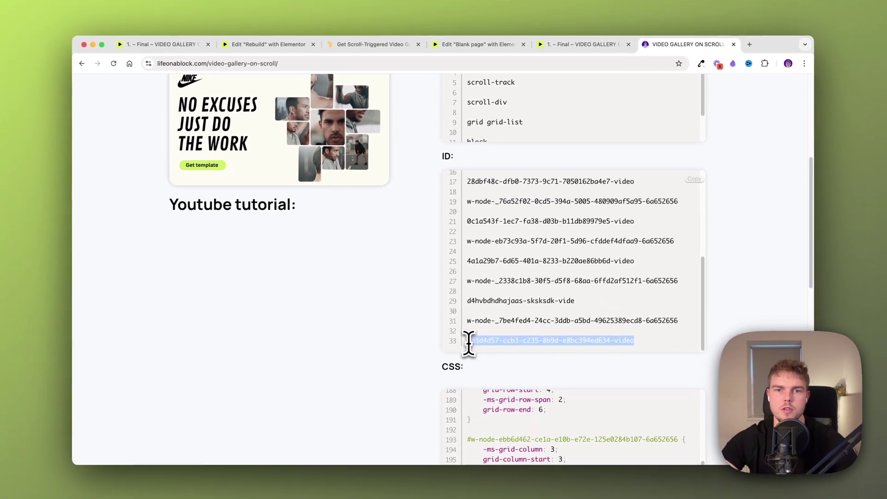
{"action": "left_click", "coordinate": [192, 43]}
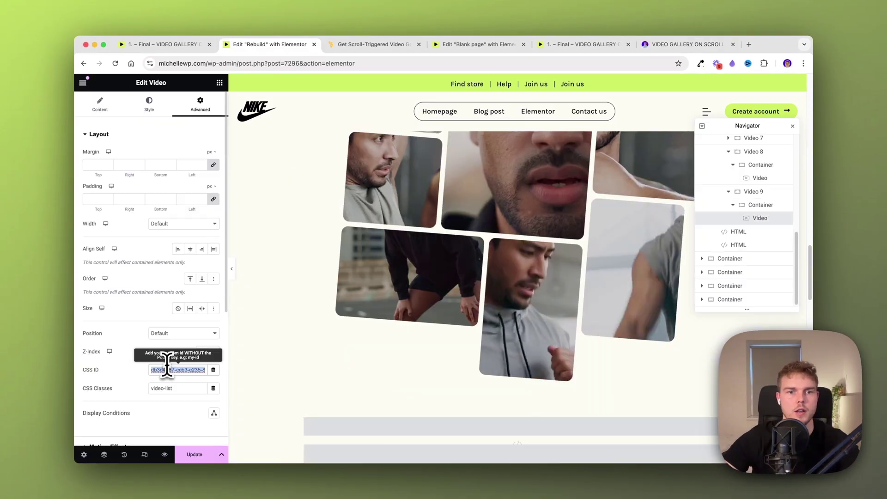